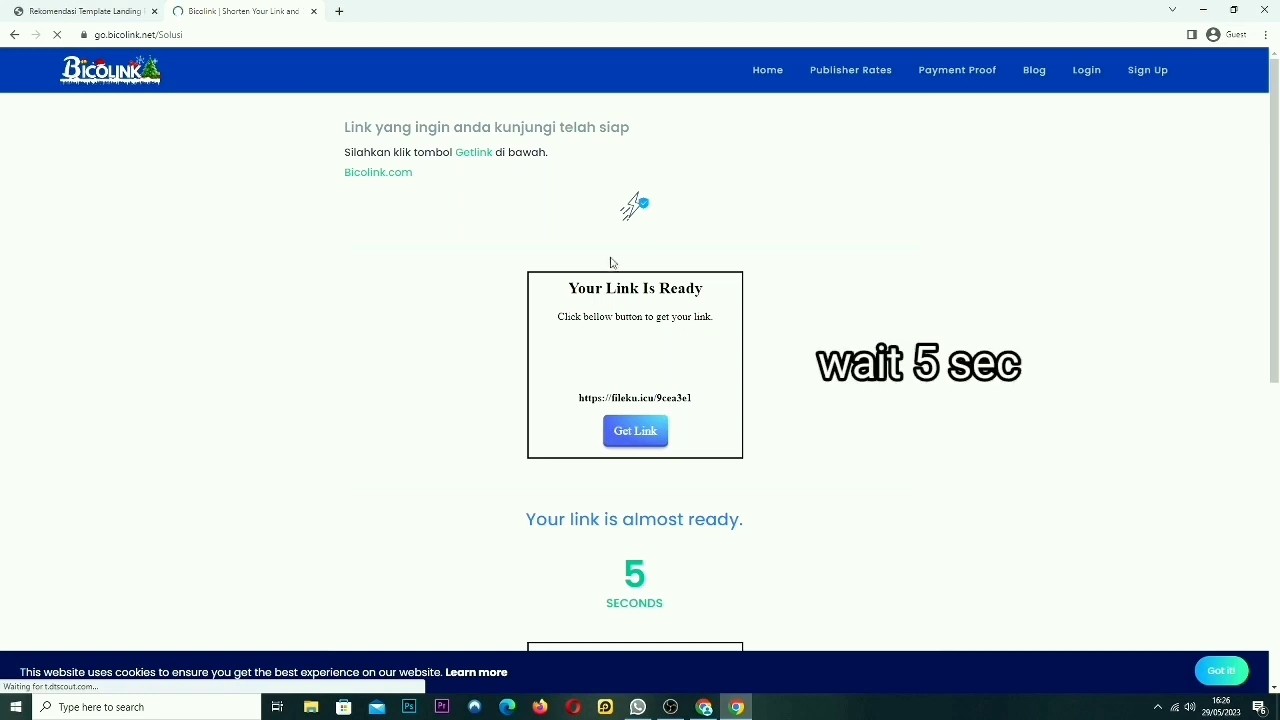
Scroll around the Bicolink page while the 5-second countdown runs.
scroll(690, 505, "down", 3)
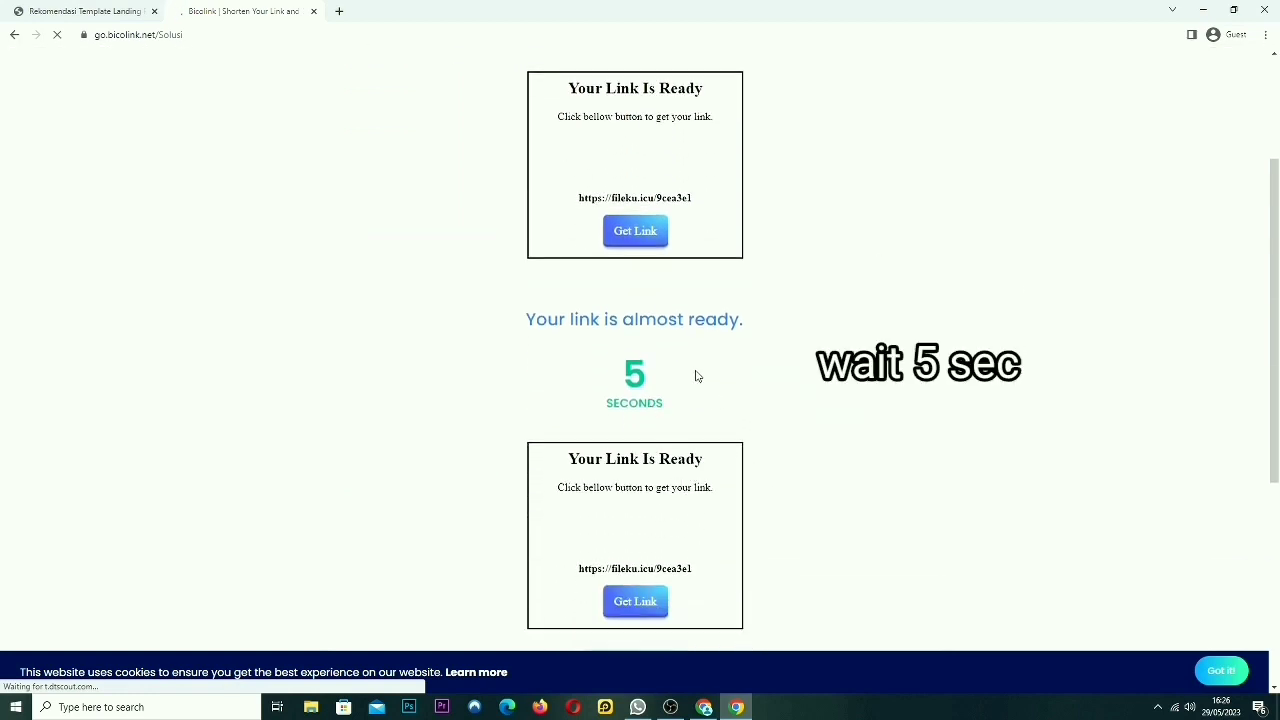
left_click_drag(746, 324, 522, 332)
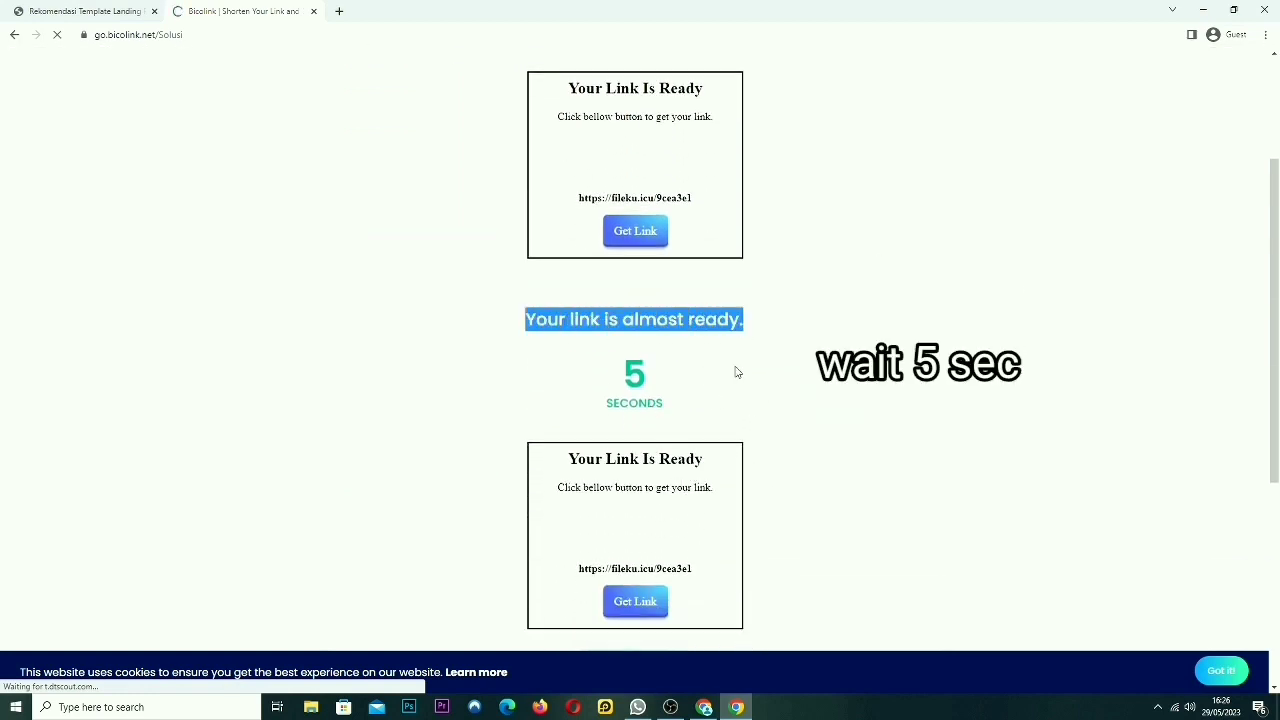
left_click(760, 431)
scroll(766, 431, "up", 2)
scroll(766, 431, "down", 3)
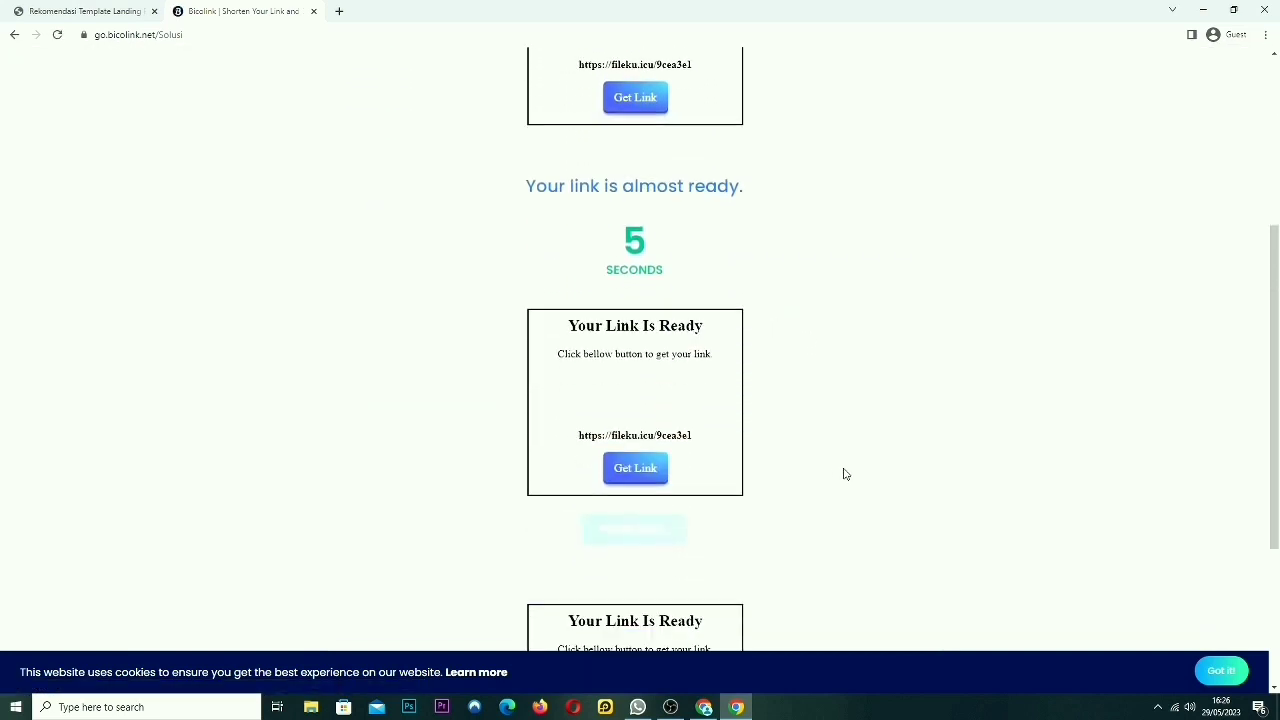
scroll(691, 457, "down", 1)
scroll(821, 331, "up", 3)
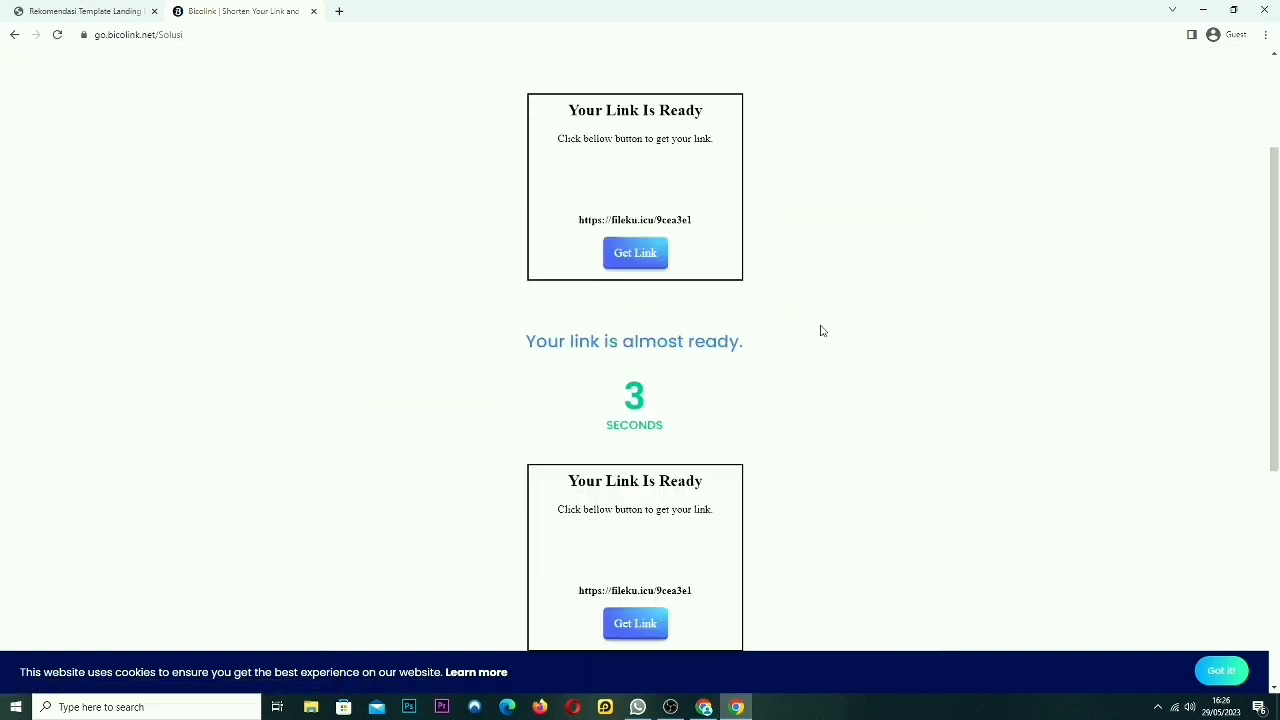
scroll(708, 511, "up", 1)
scroll(720, 466, "down", 2)
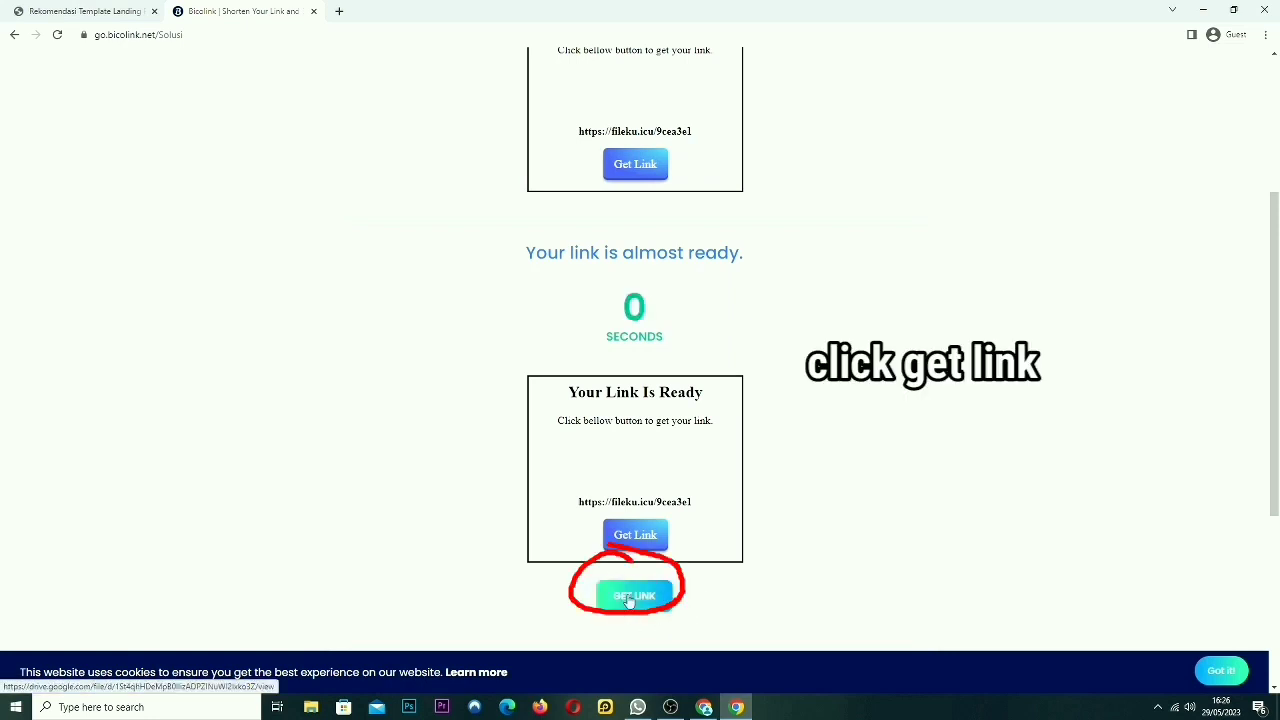
Click GET LINK, closing the ad tab, until the 'Your File Is Ready' page opens.
left_click(621, 597)
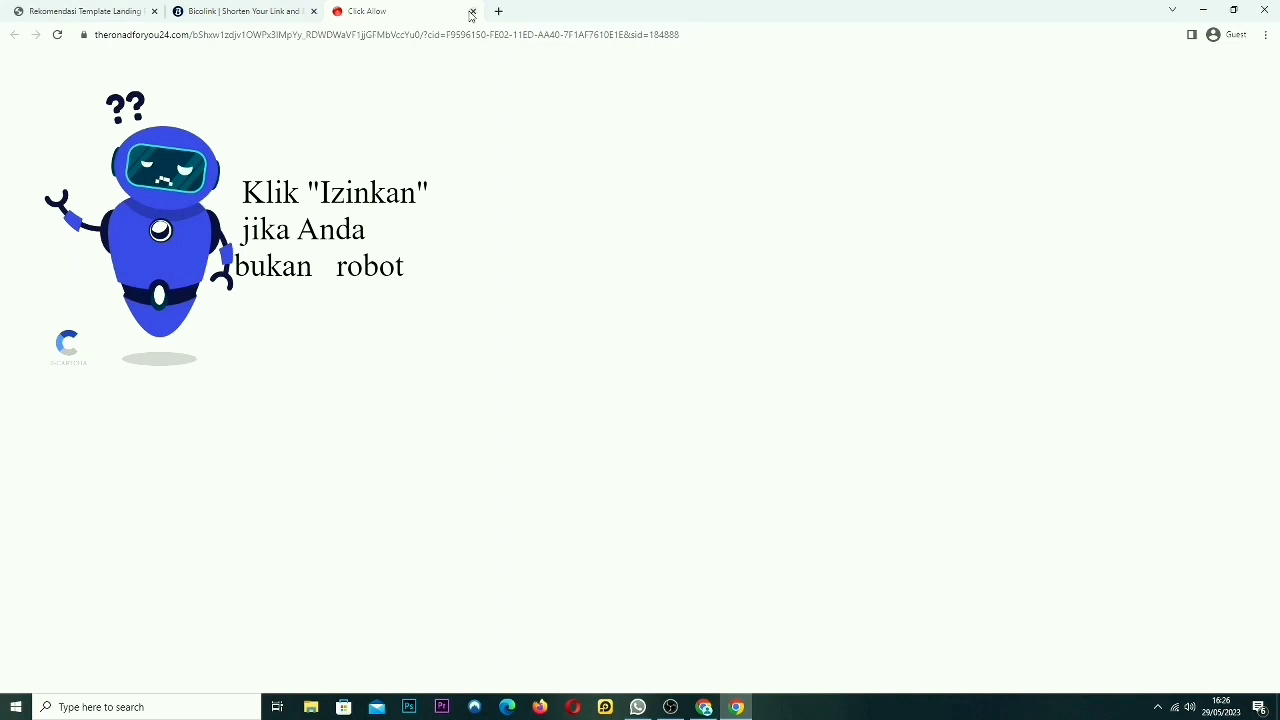
left_click(471, 12)
left_click(632, 598)
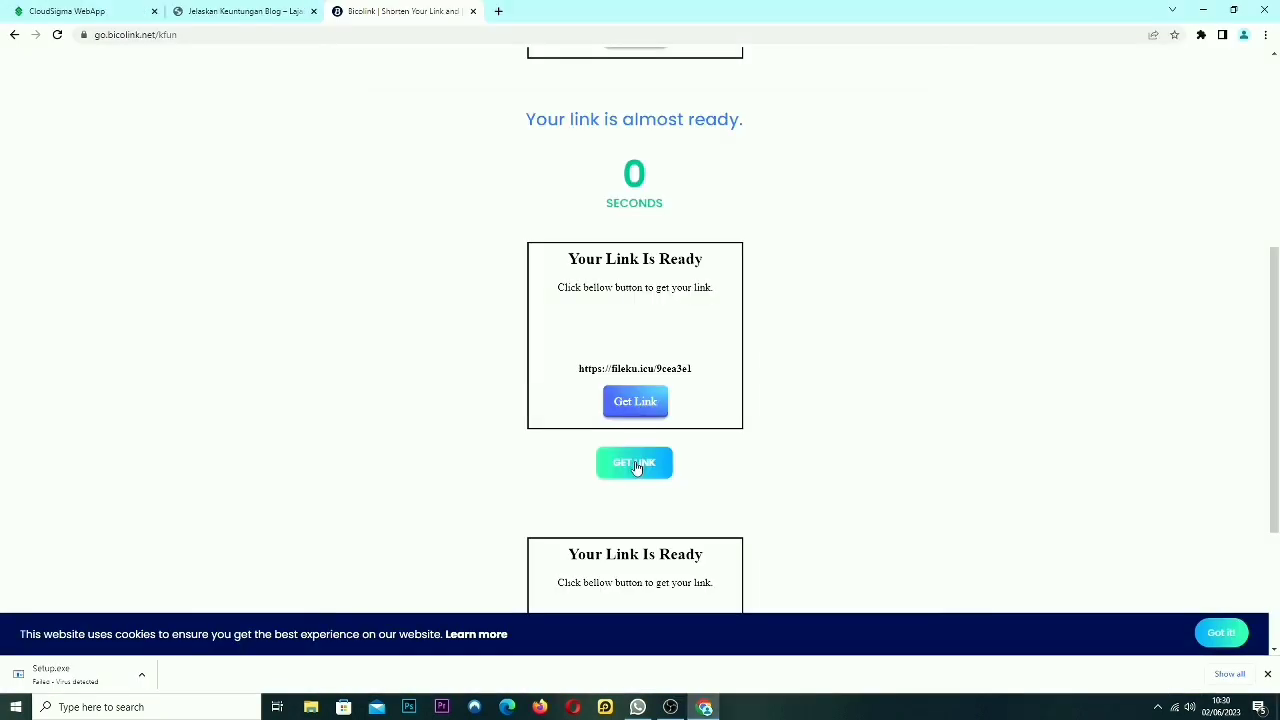
left_click(636, 462)
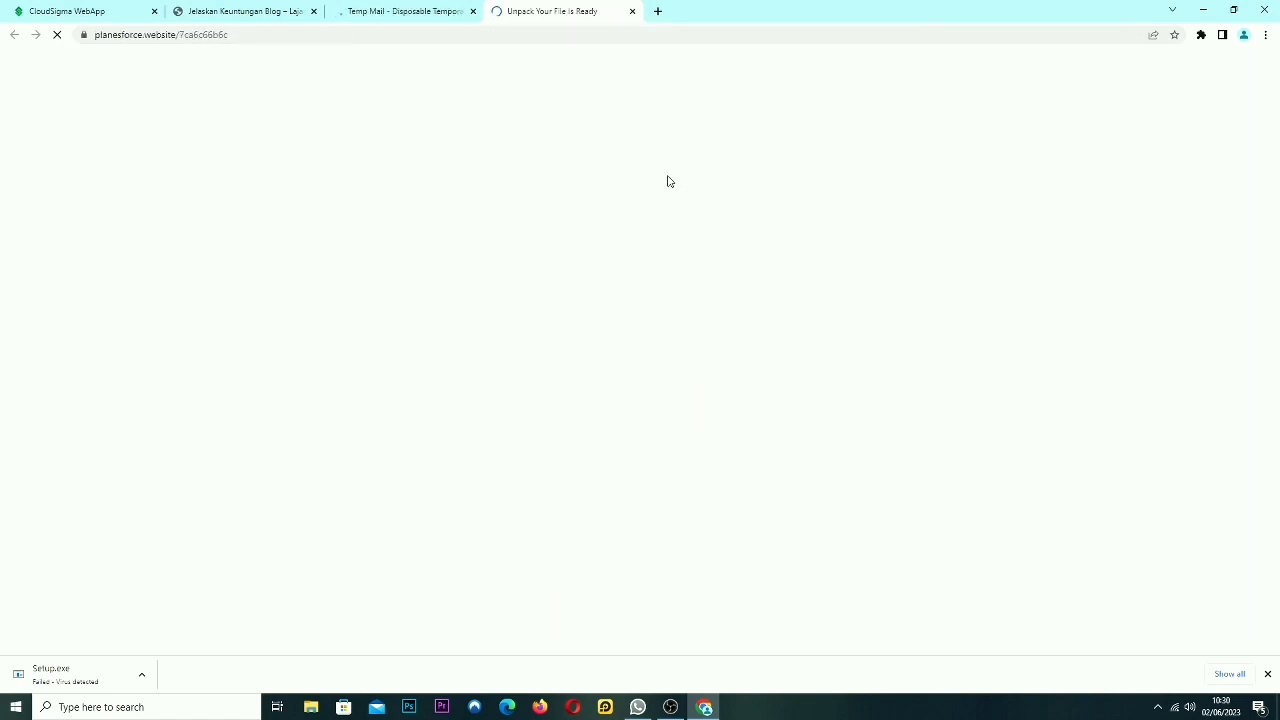
Close the download tab and start a new Temp Mail address on the cnavaro.com domain.
left_click(632, 11)
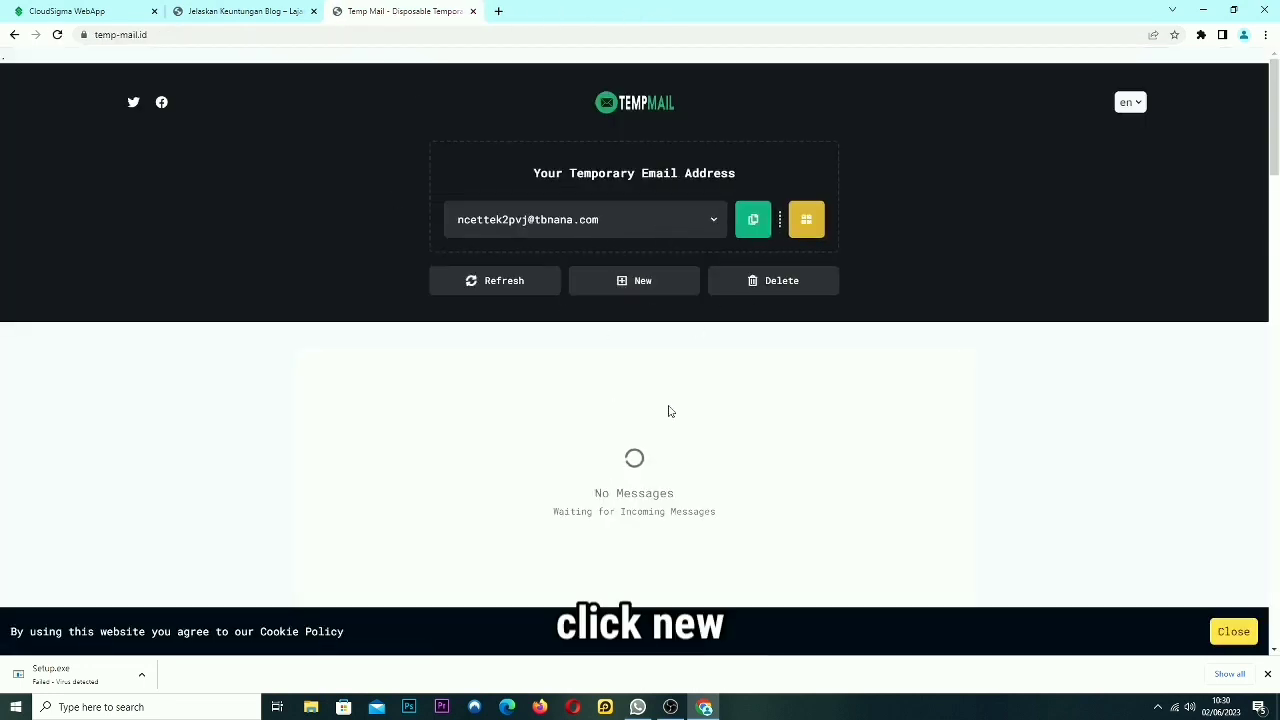
left_click(634, 283)
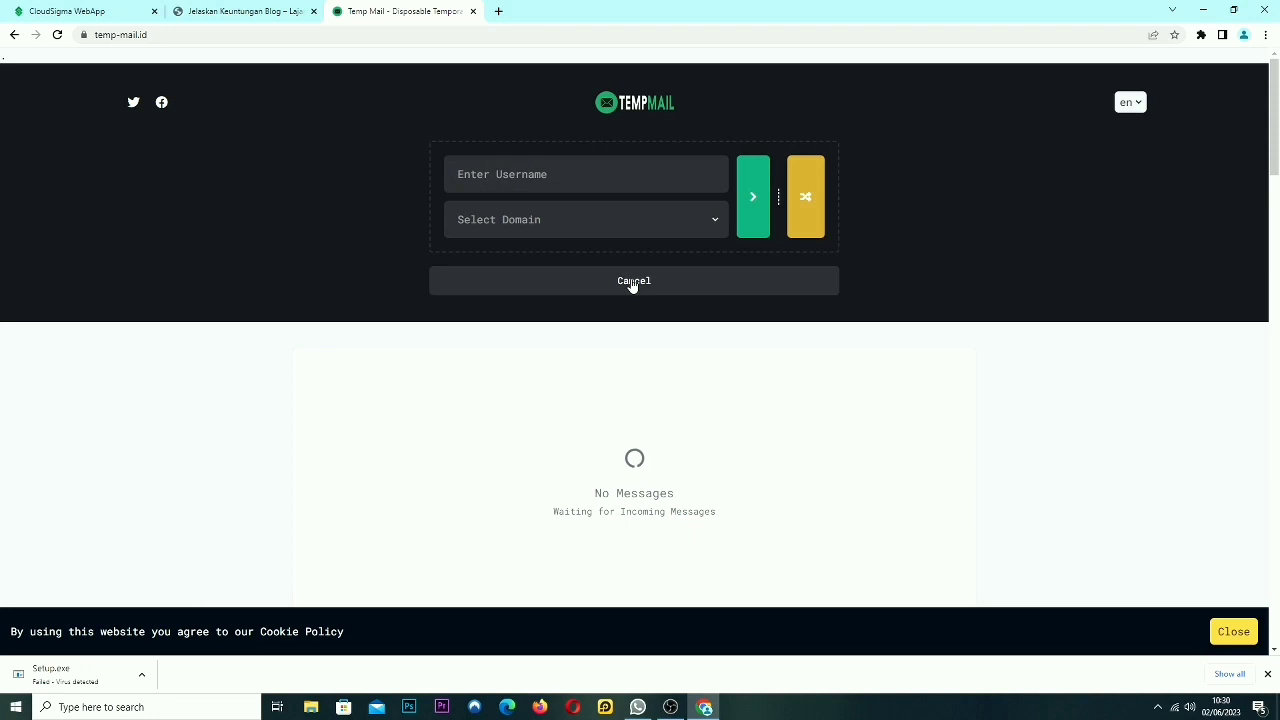
left_click(620, 220)
left_click(486, 377)
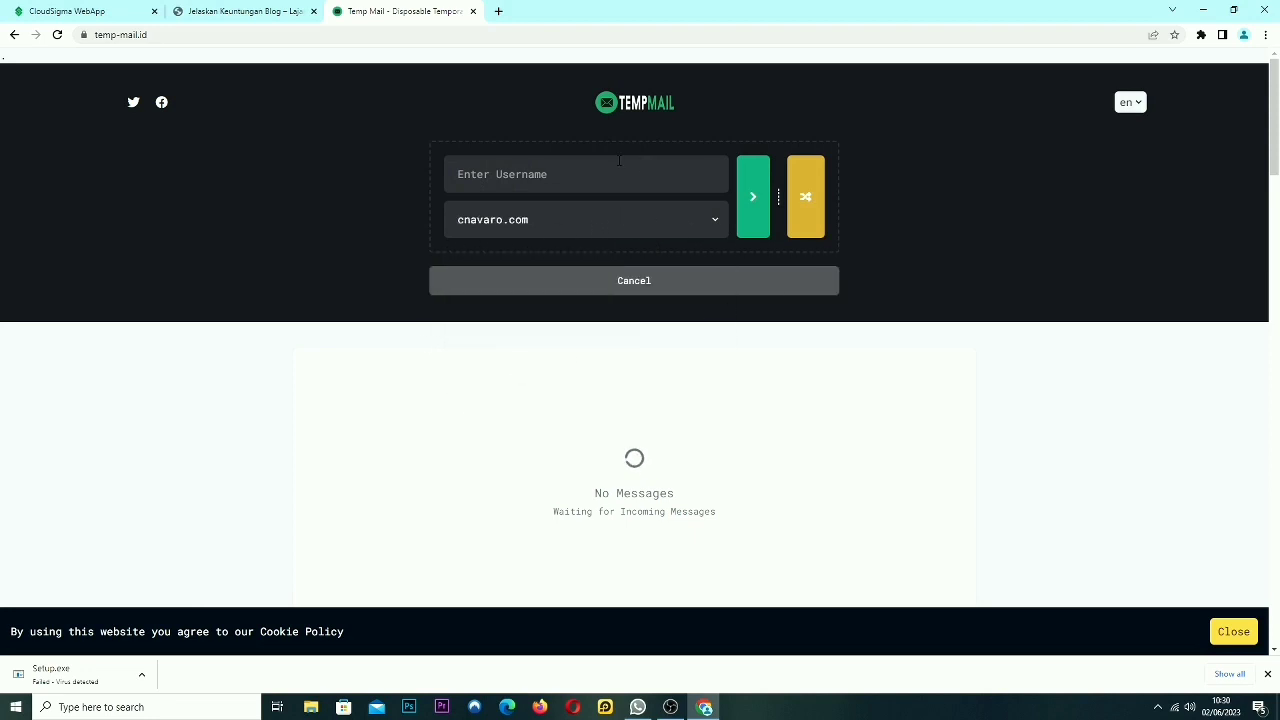
Enter a username, create the address, copy it to the clipboard and close the blog tab.
left_click(750, 217)
left_click(757, 206)
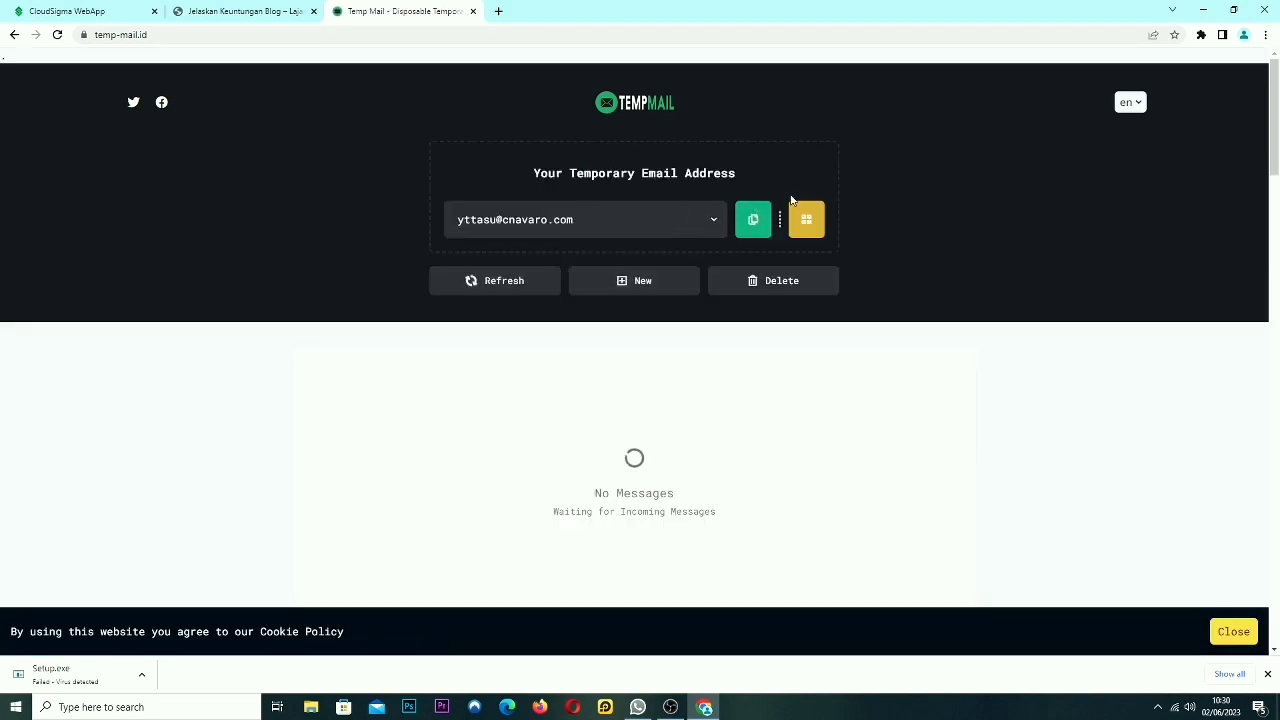
left_click(753, 226)
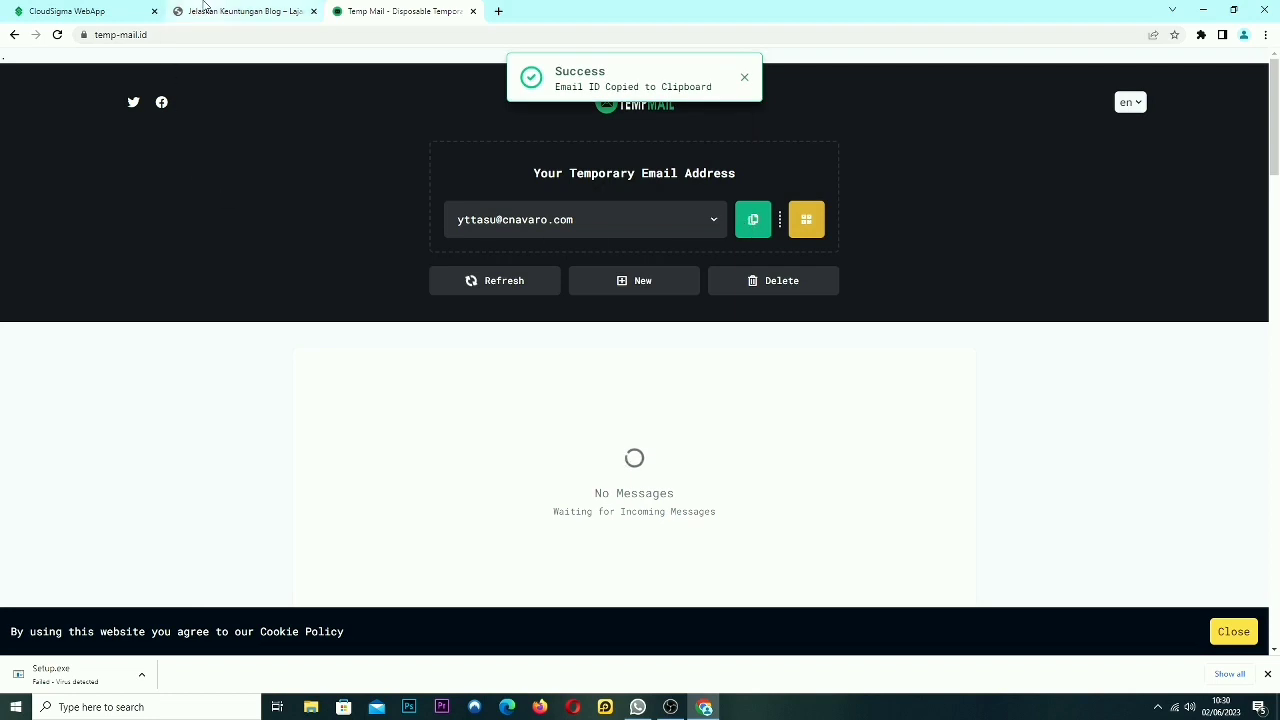
left_click(313, 11)
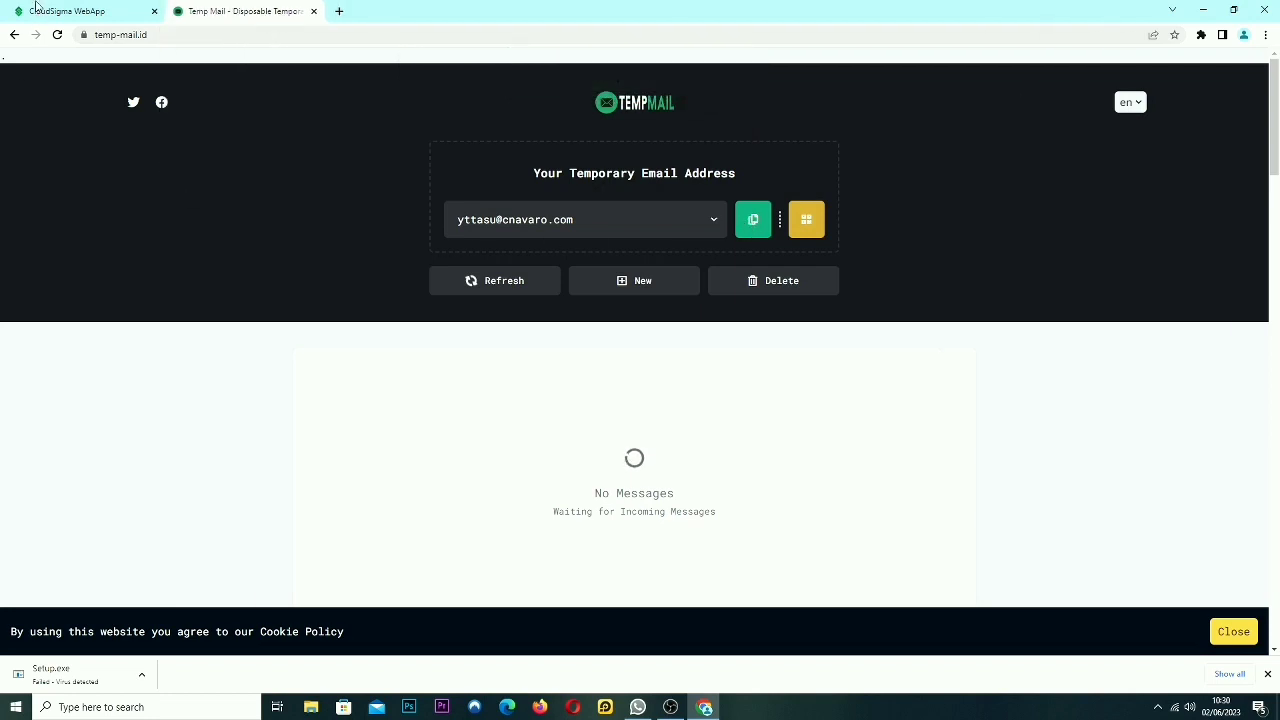
Sign up for CloudSigma's 7-day trial with the pasted temporary address and accepted terms.
left_click(80, 10)
left_click(280, 263)
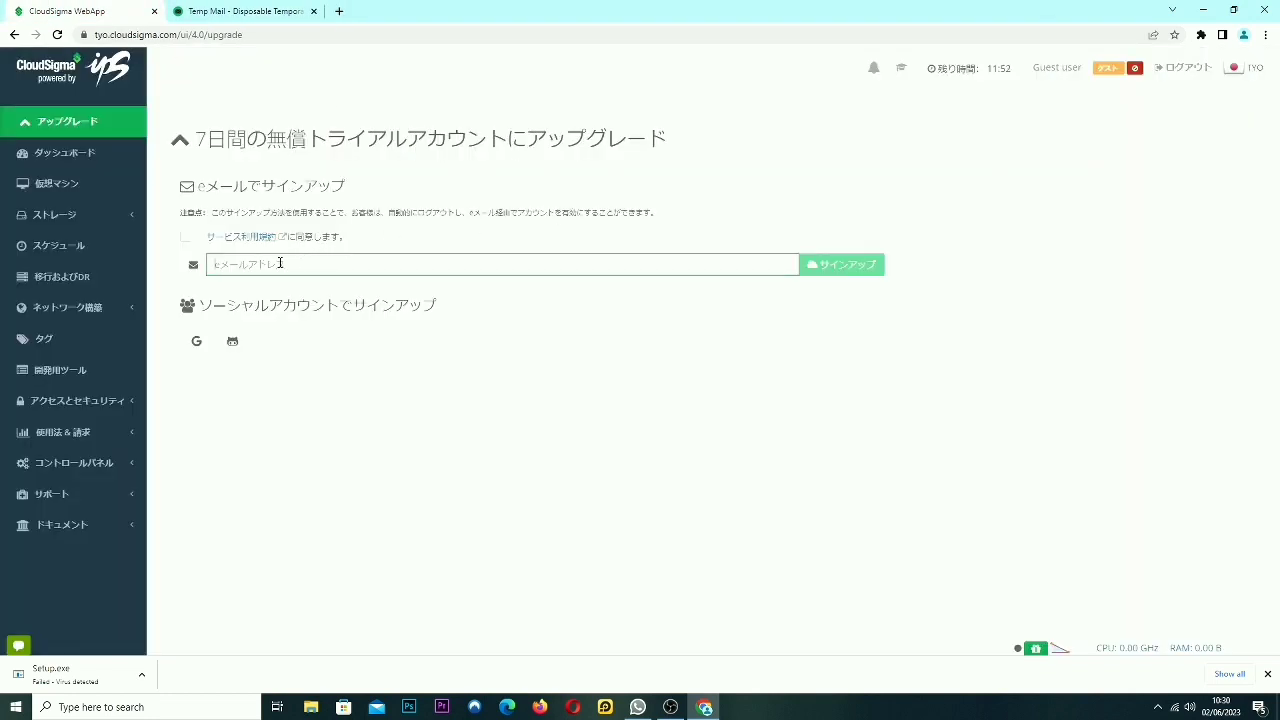
key("ctrl+v")
left_click(186, 238)
left_click(815, 266)
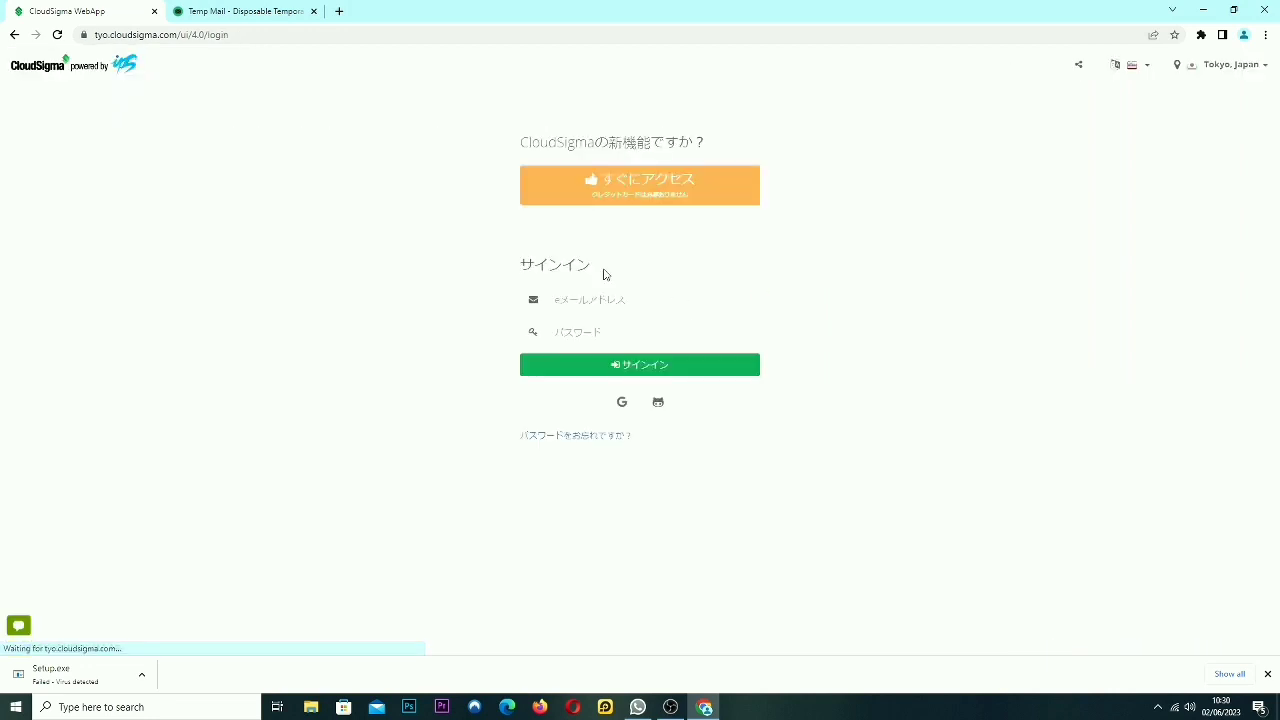
left_click(239, 14)
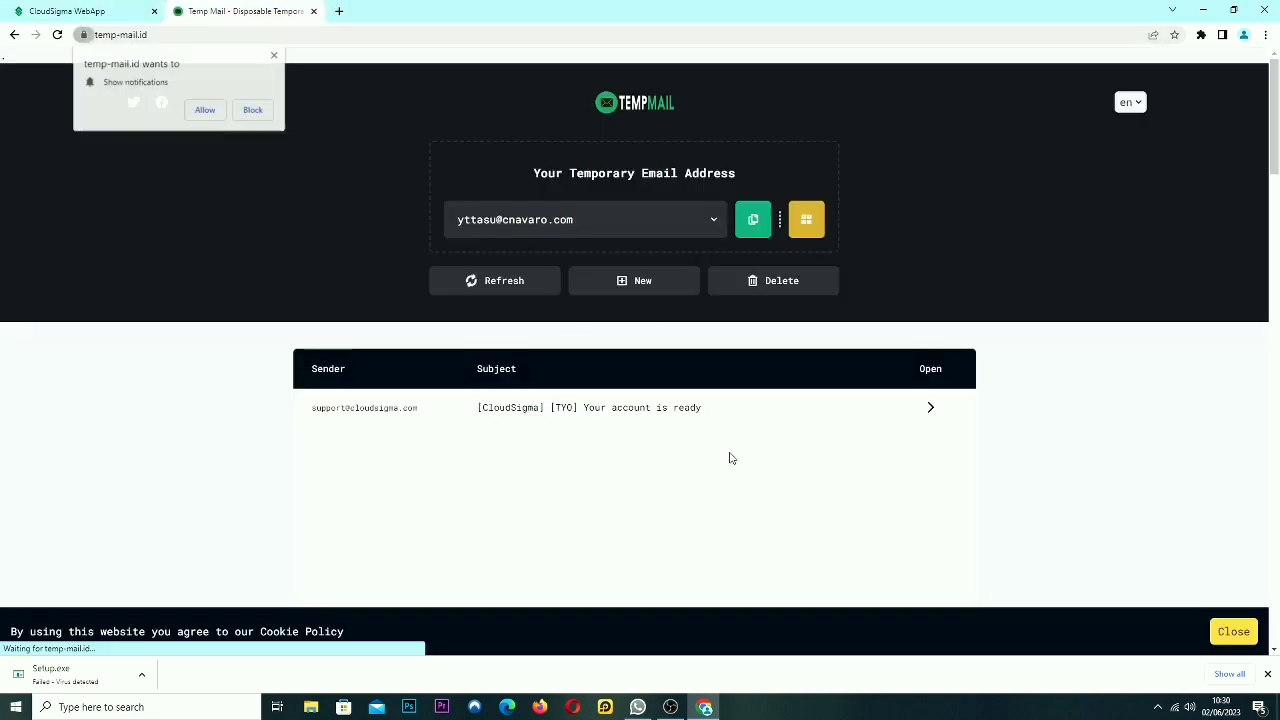
Copy the activation link from the '[CloudSigma] [TYO] Your account is ready' email and load it in CloudSigma.
left_click(1267, 674)
left_click(609, 407)
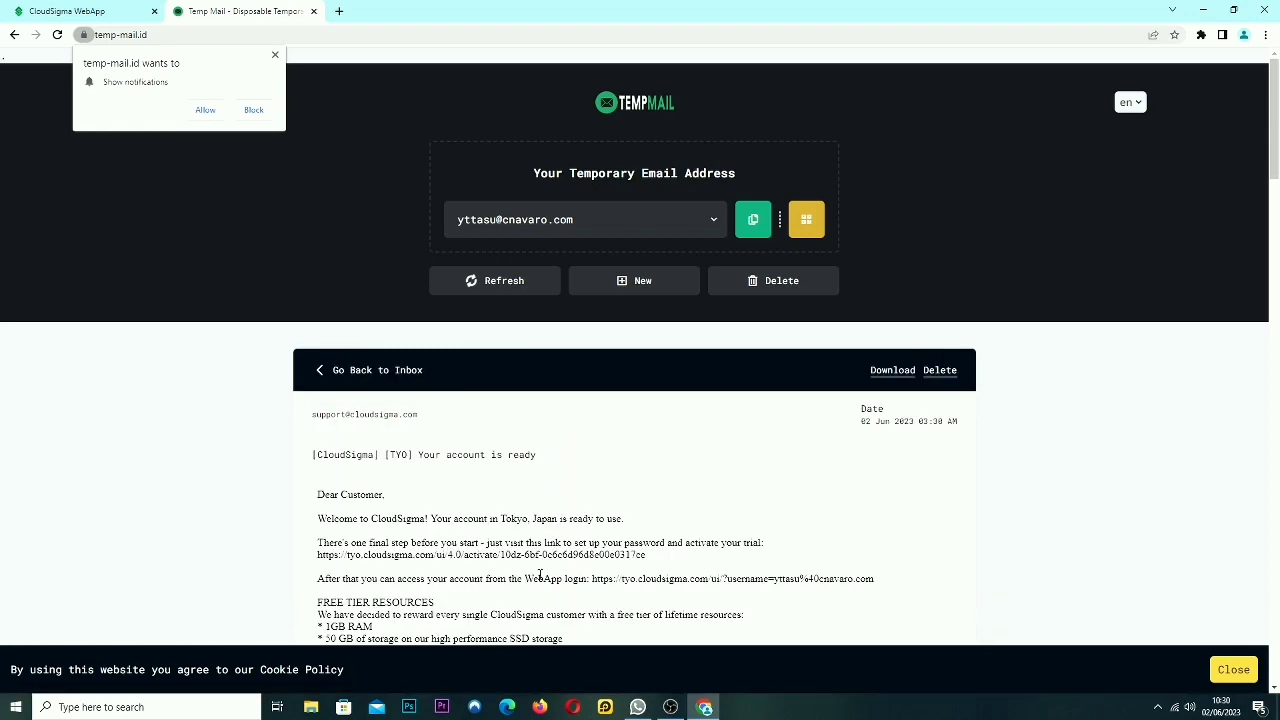
scroll(699, 406, "down", 2)
left_click_drag(648, 428, 308, 431)
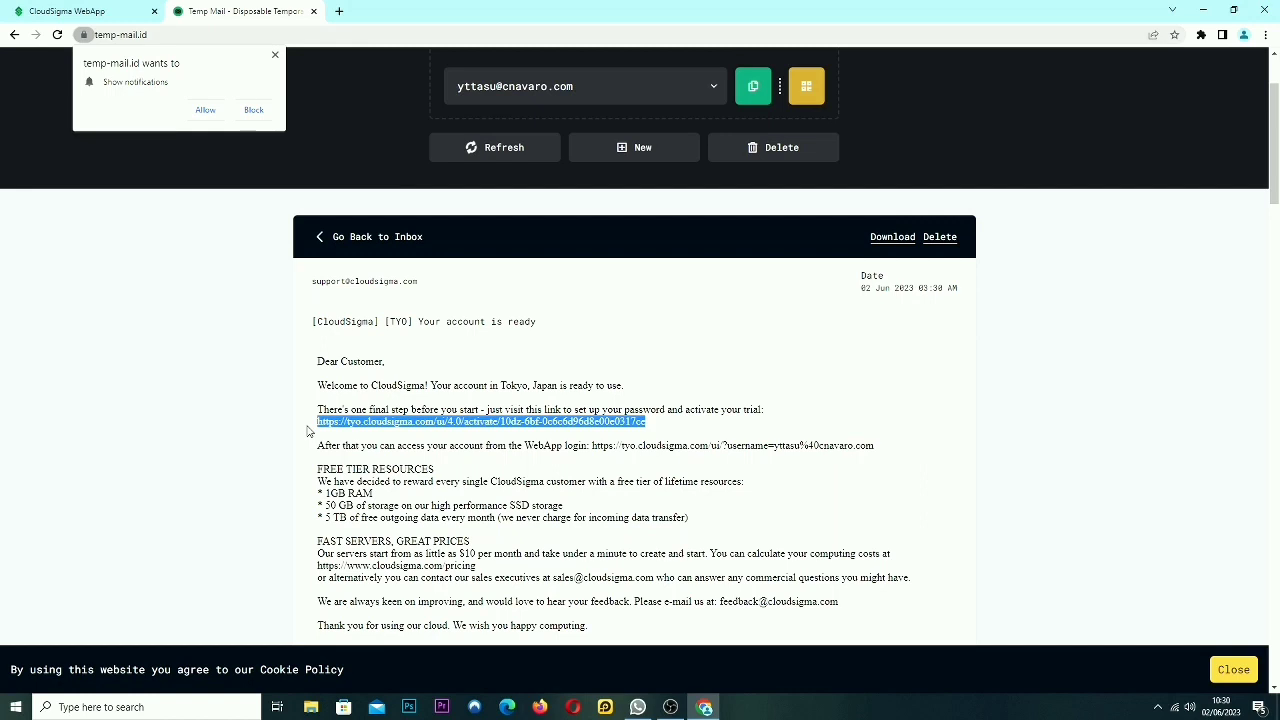
left_click(80, 11)
left_click(266, 35)
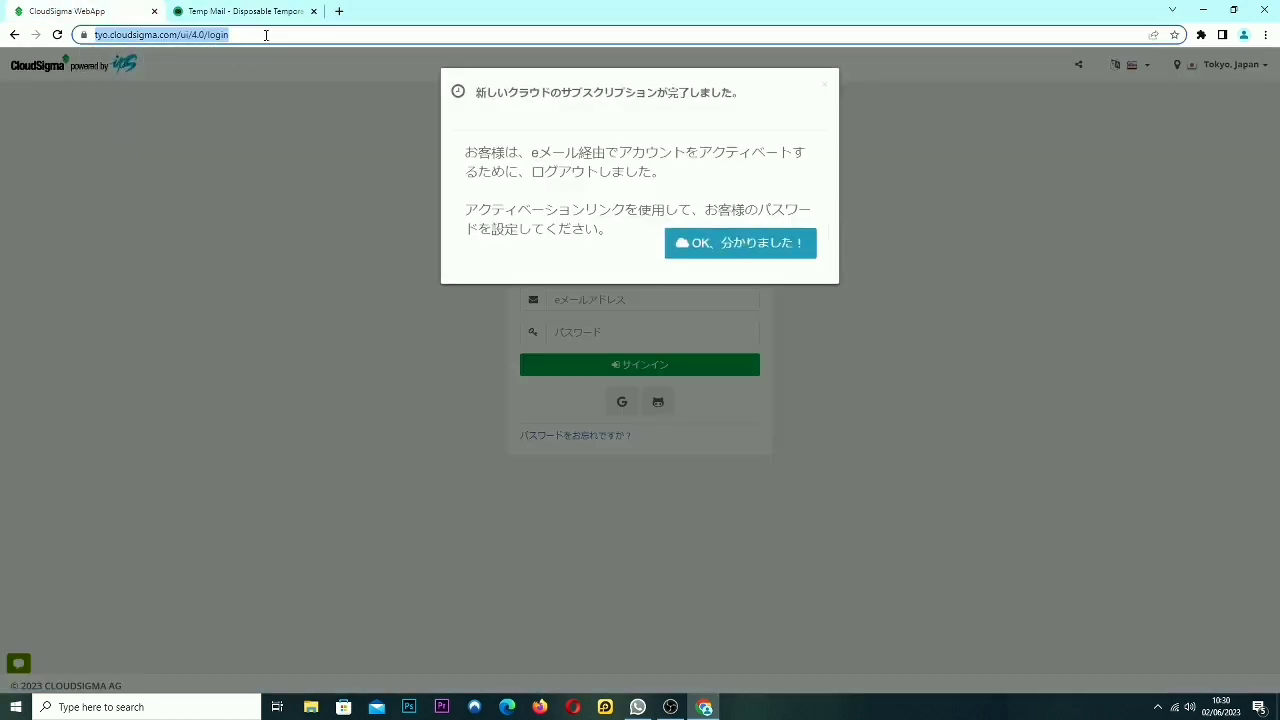
key("ctrl+v")
key("Return")
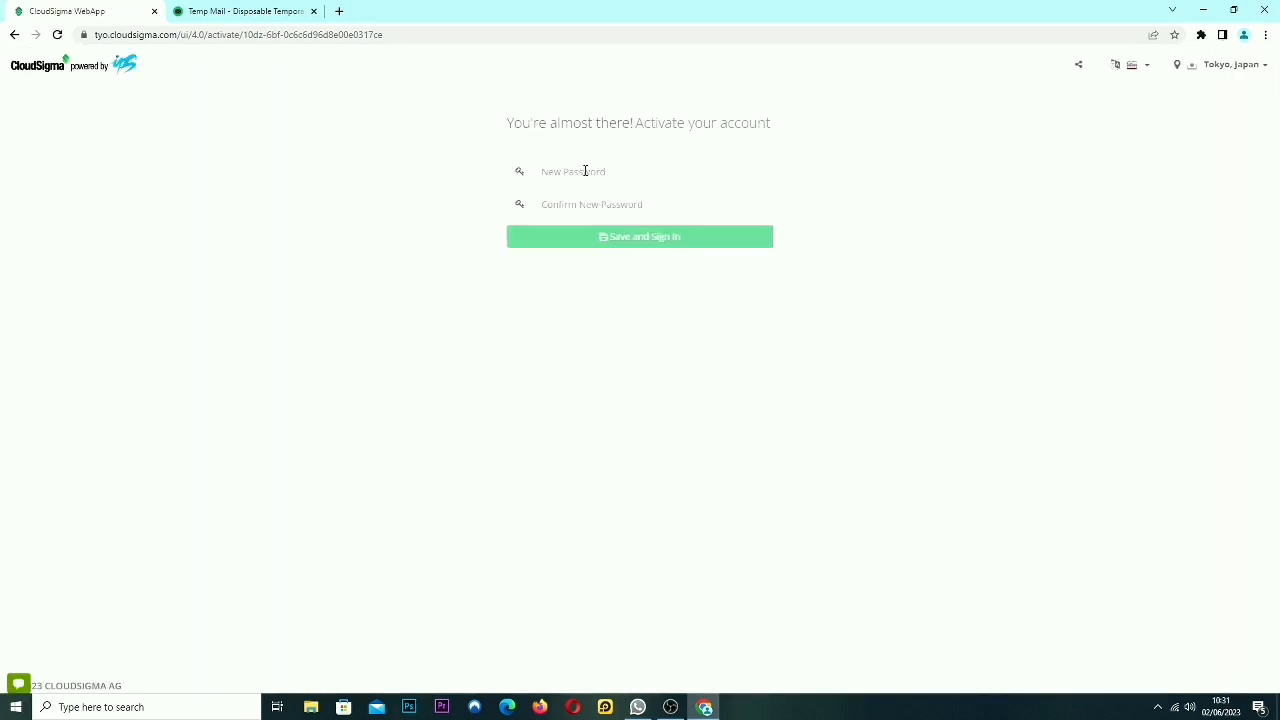
Set and confirm a new account password, sign in, and decline Chrome's save-password prompt.
left_click(585, 171)
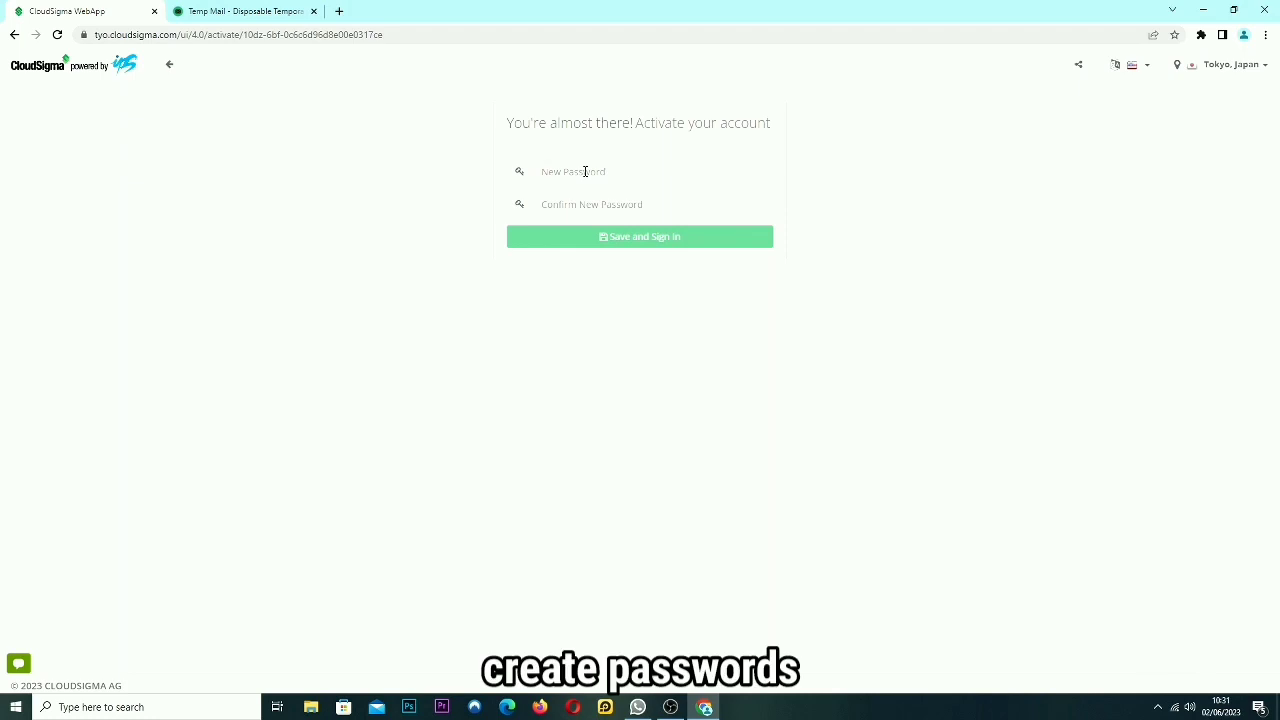
left_click(585, 171)
type("••")
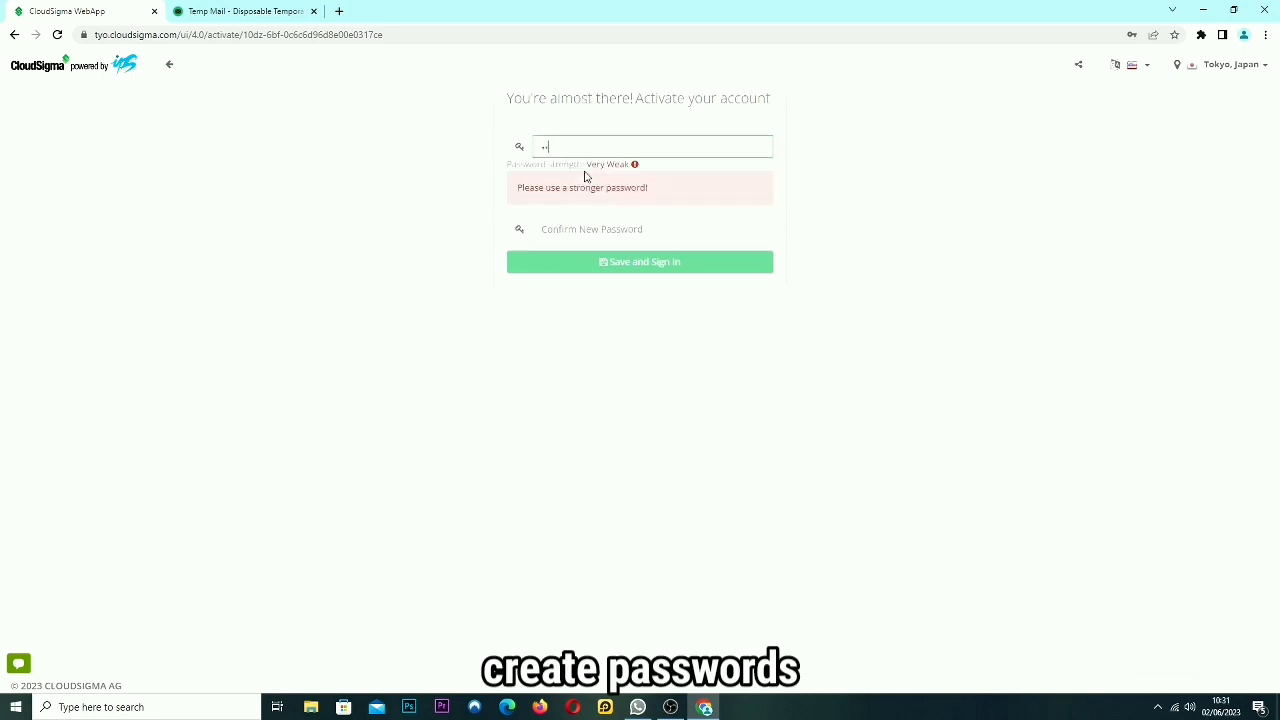
type("••••••••")
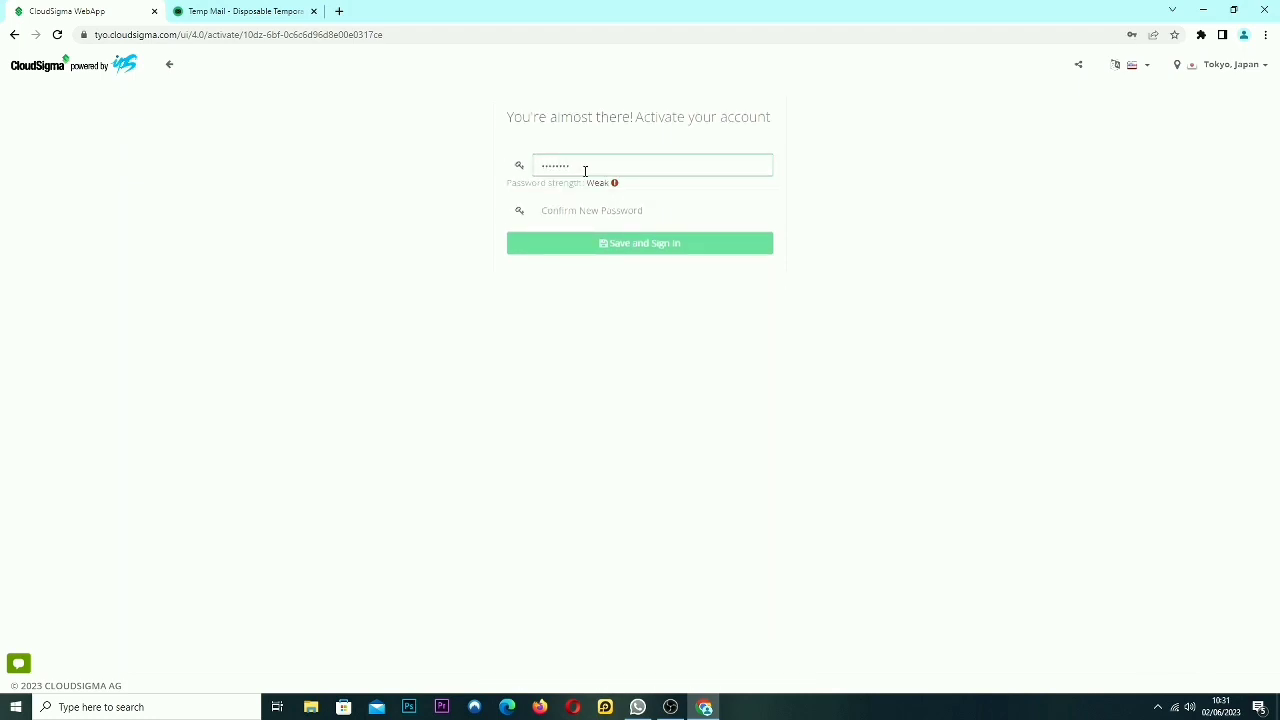
left_click(598, 210)
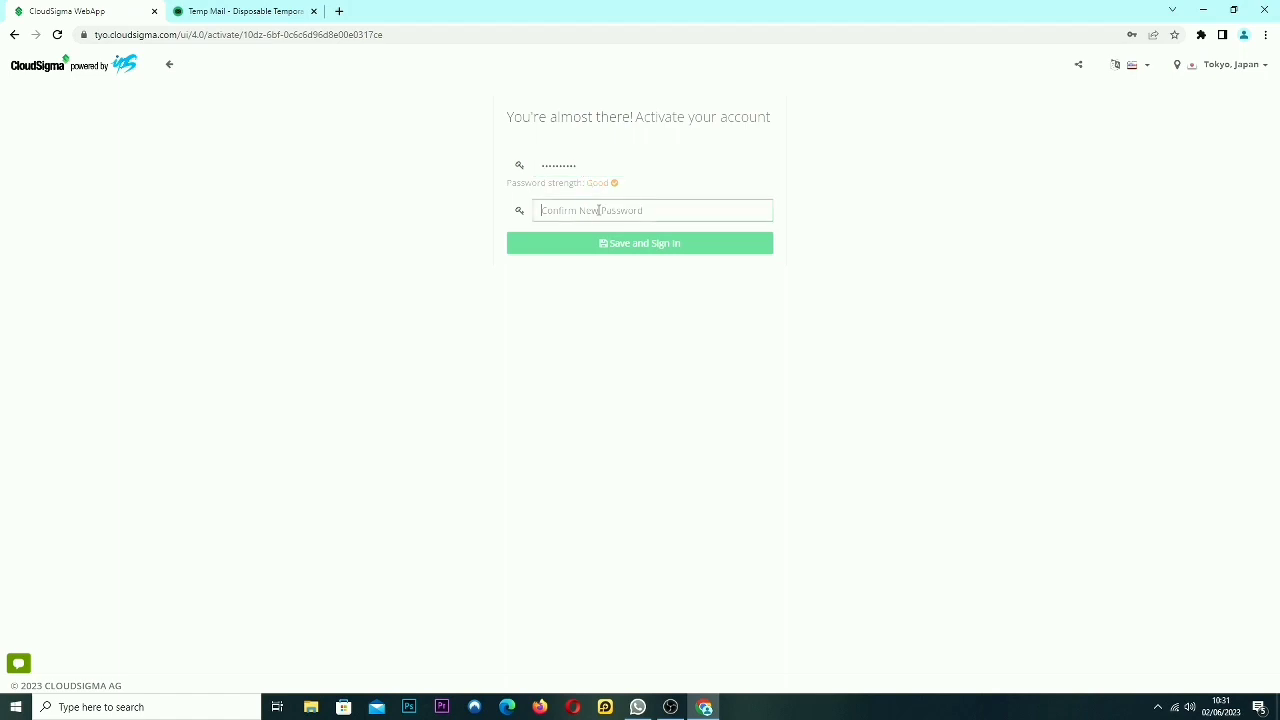
type("••")
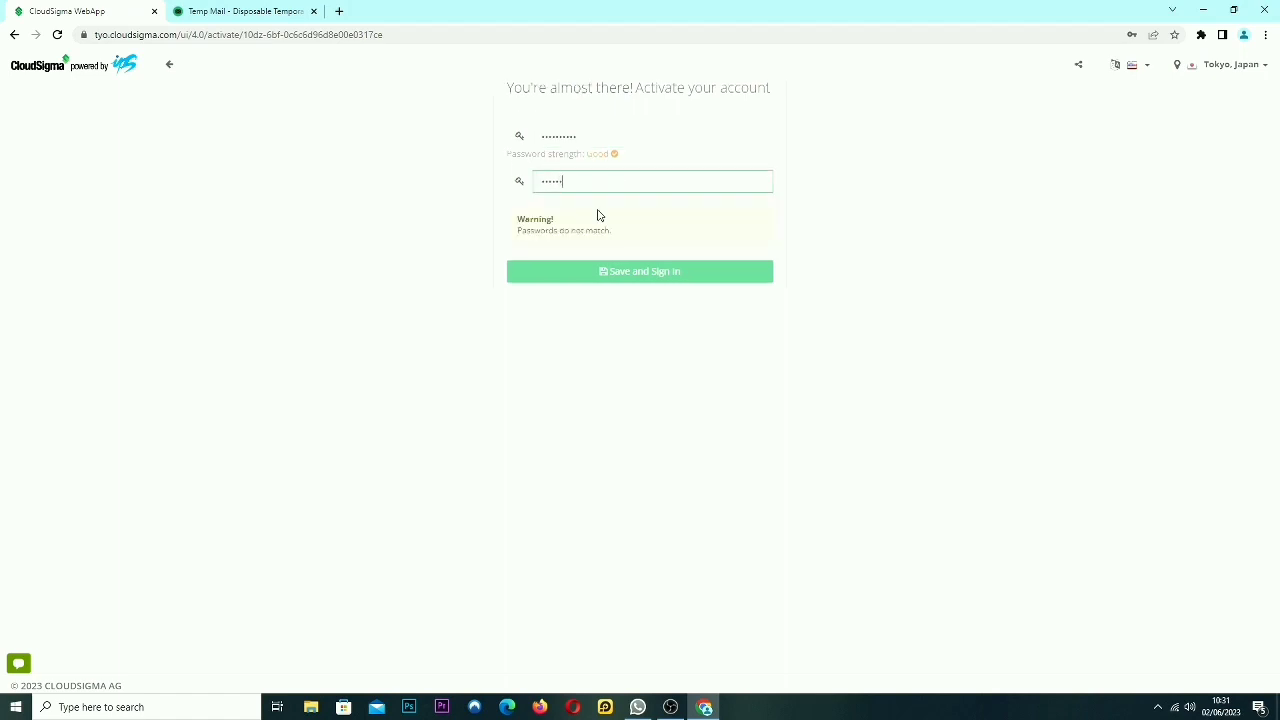
type("••••••••")
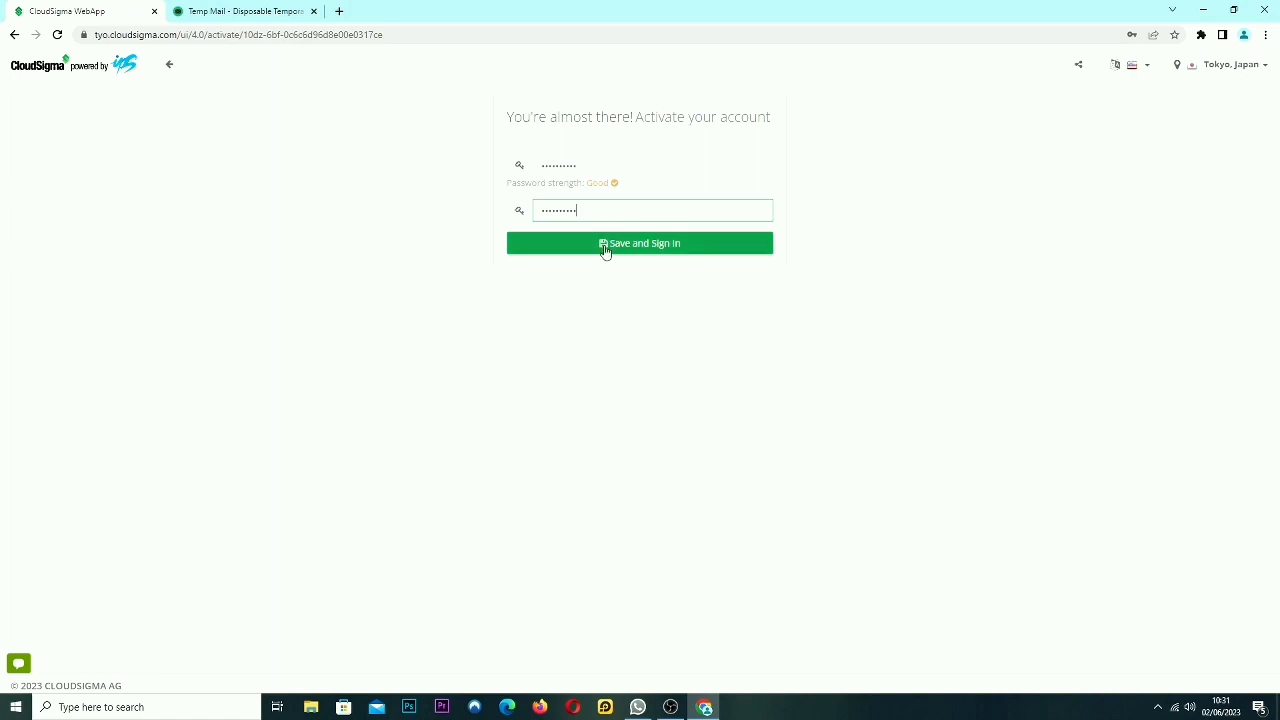
left_click(604, 246)
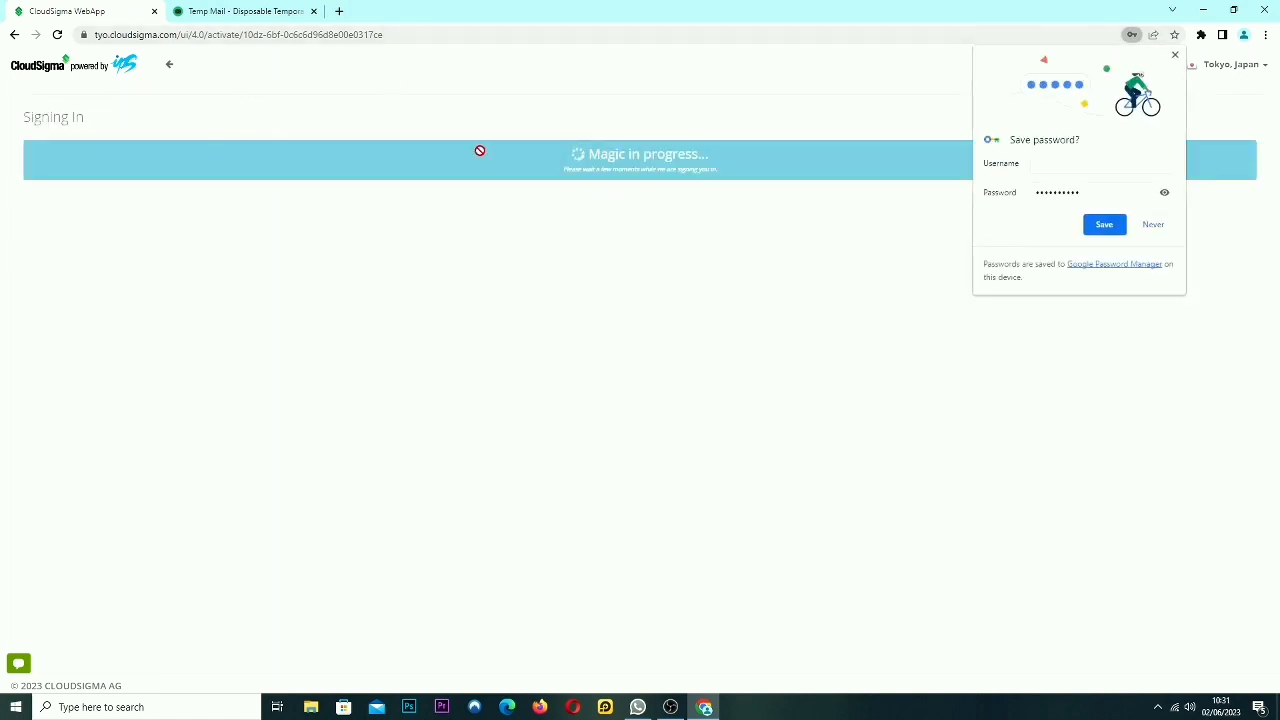
left_click(1152, 224)
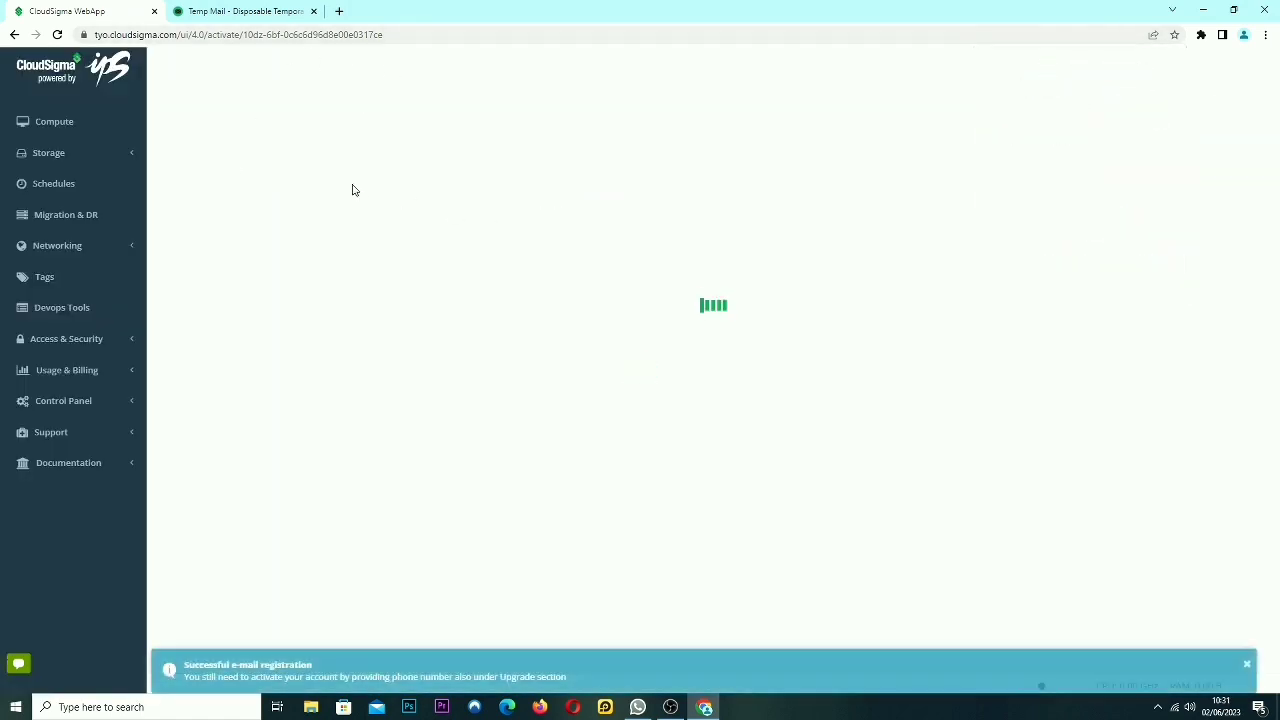
Open the アップグレード page, then bring up the WhatsApp chat listing free SMS sites.
left_click(72, 124)
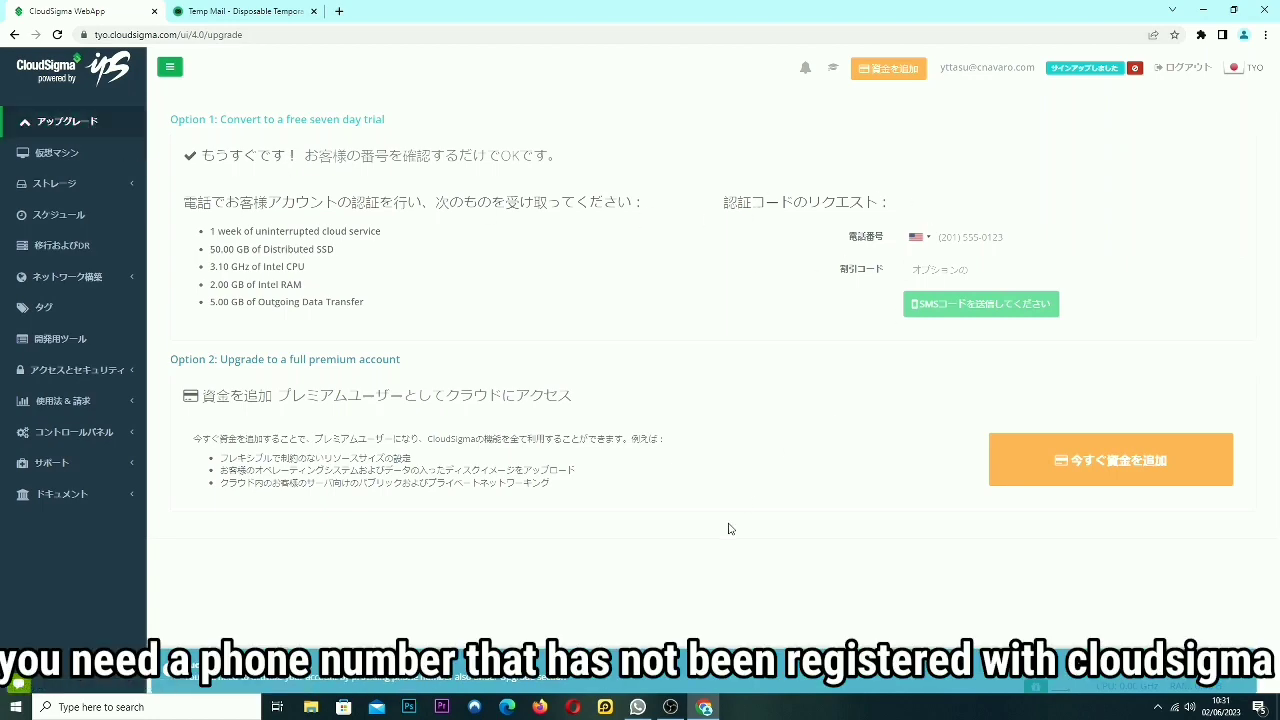
left_click(637, 707)
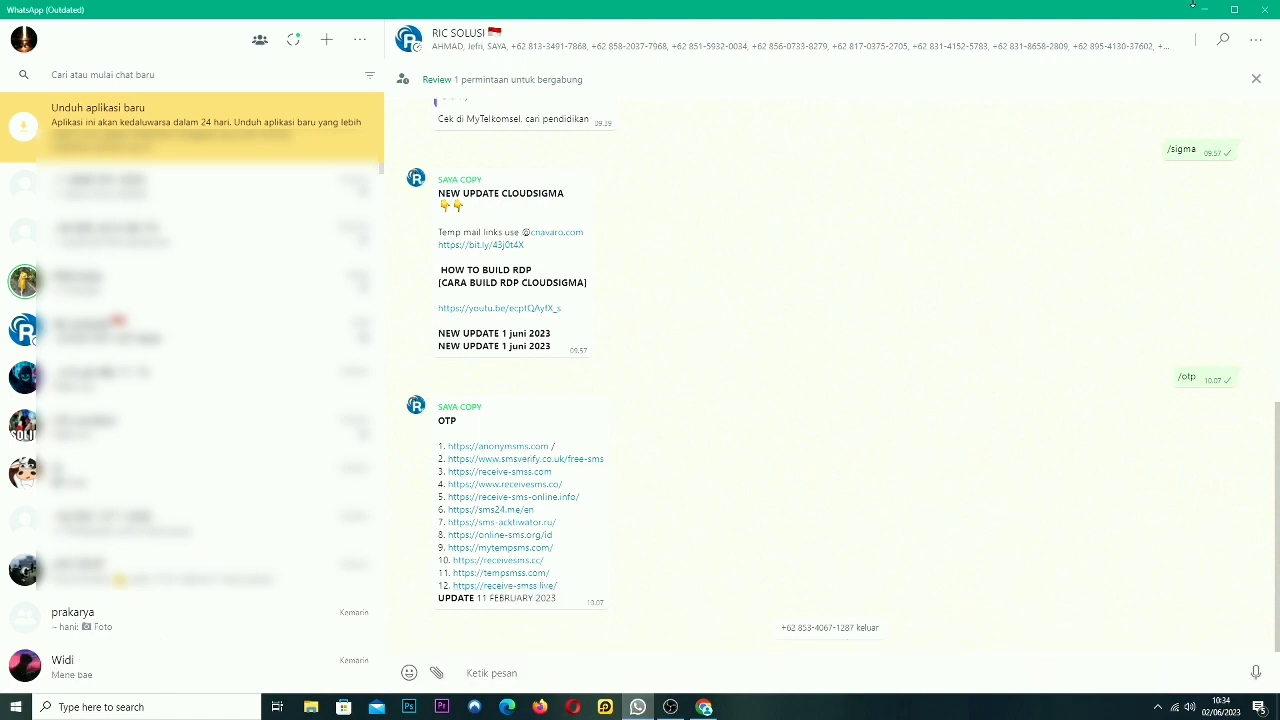
Load receive-smss.live and copy the first free UK phone number from its list.
left_click(1205, 9)
left_click(412, 36)
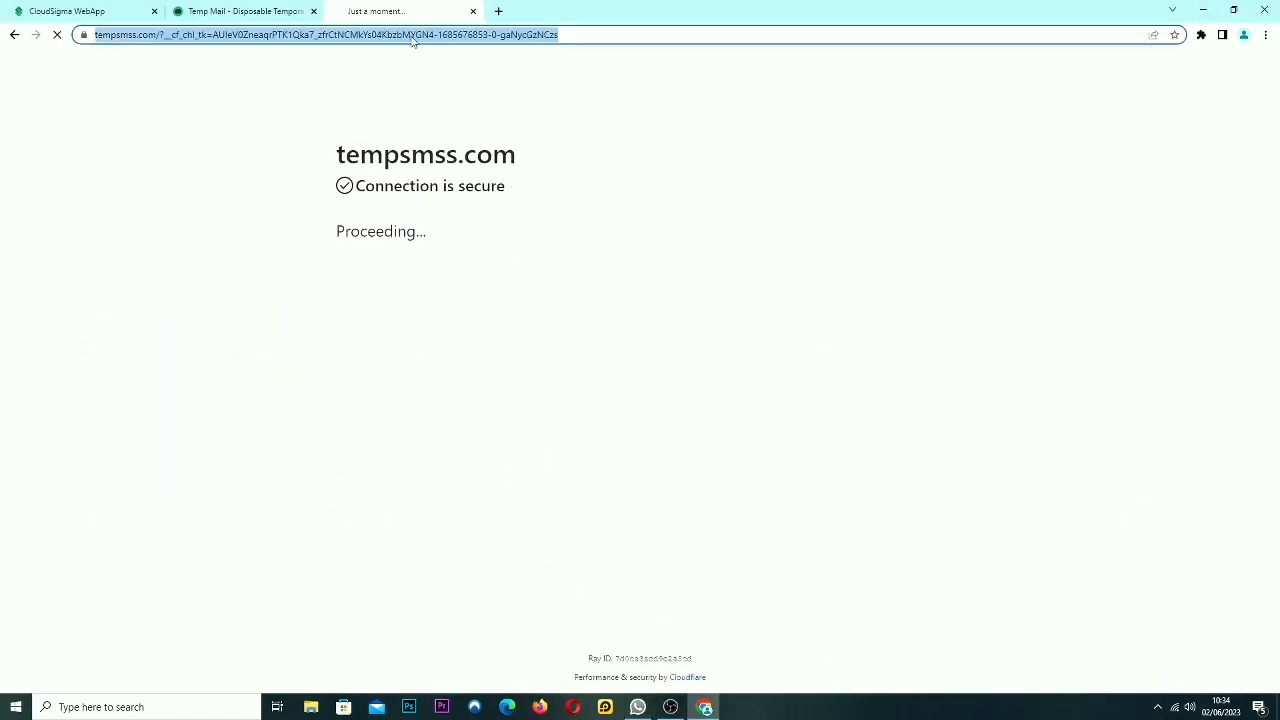
type("https://receive-smss.live/")
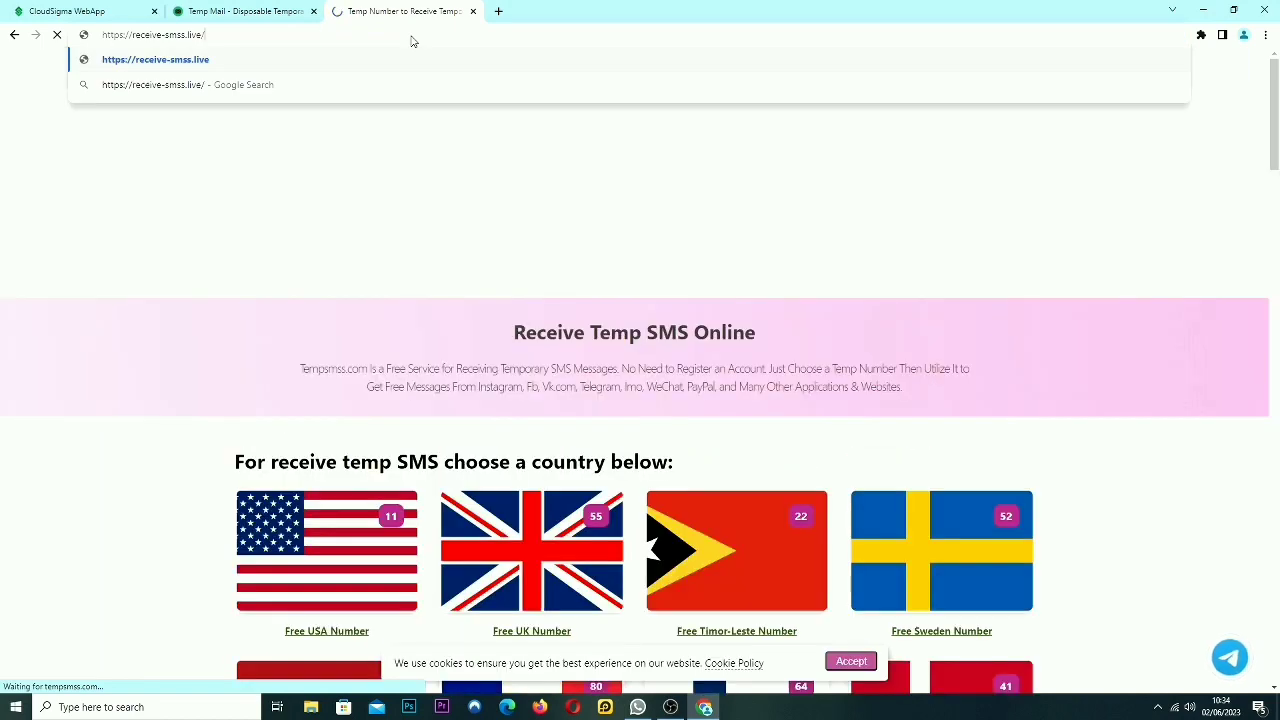
key("Return")
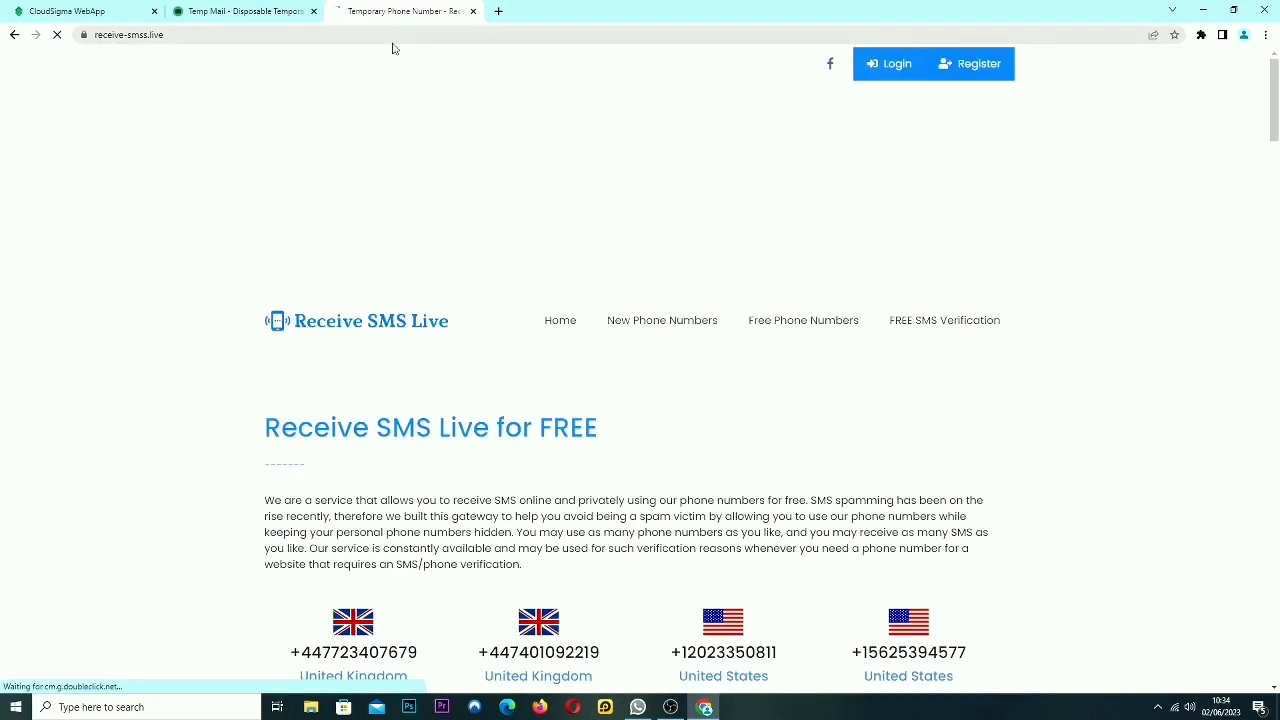
scroll(671, 311, "down", 4)
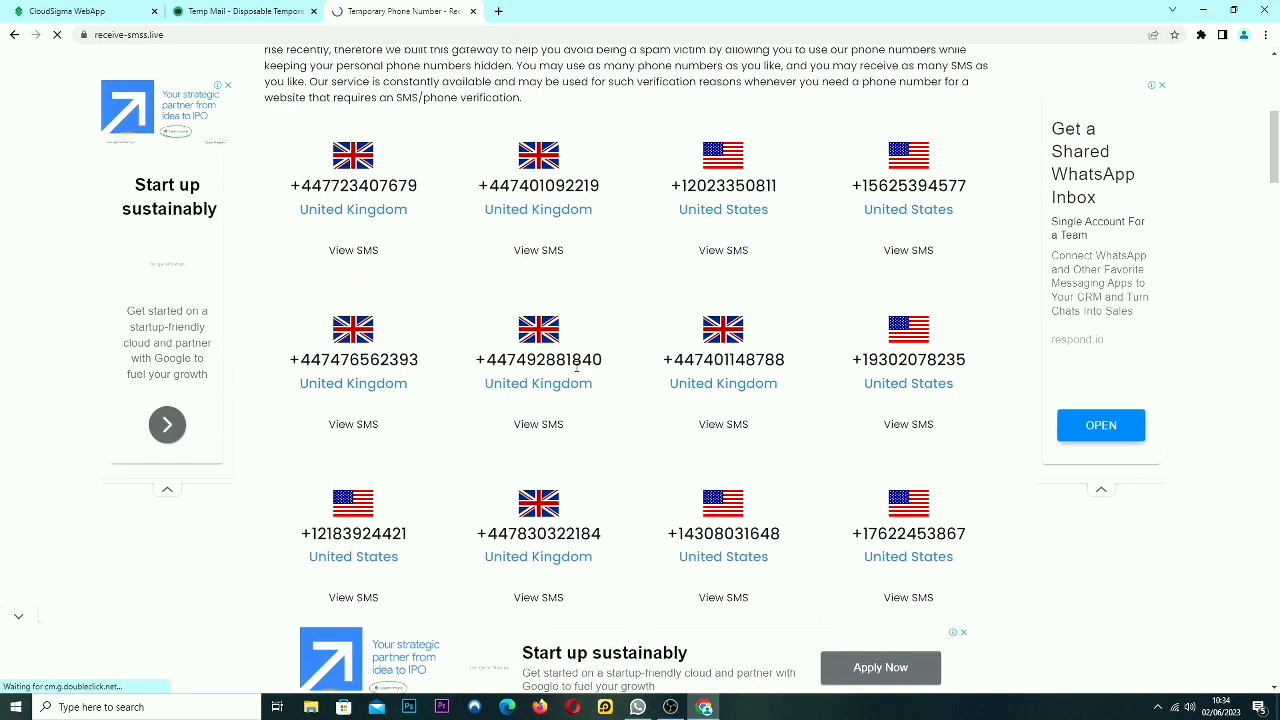
left_click(358, 248)
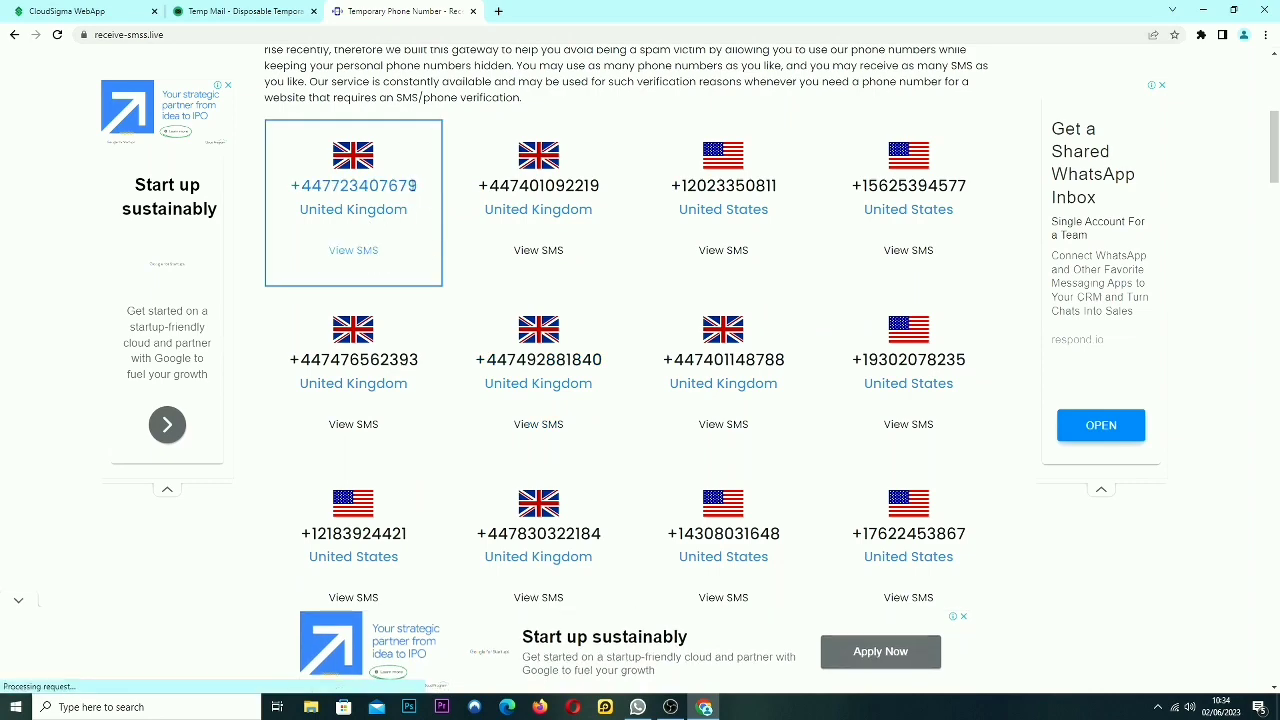
left_click_drag(414, 185, 290, 185)
key("ctrl+c")
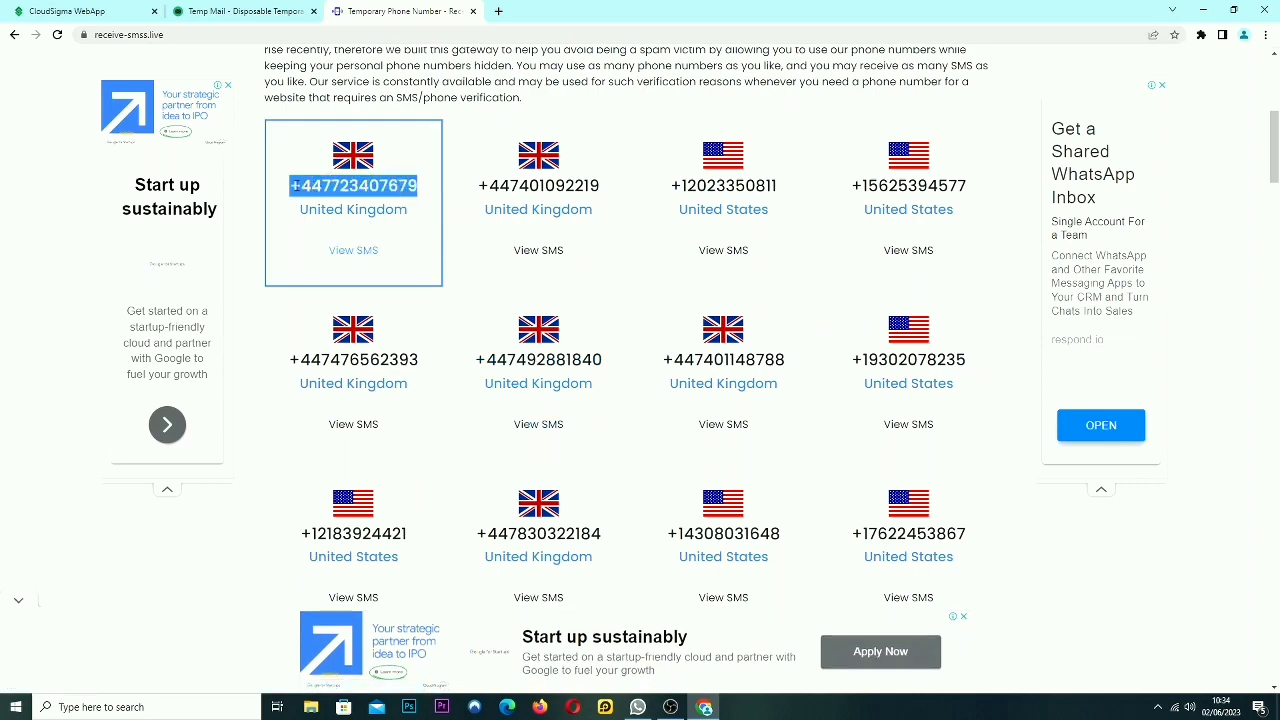
key("ctrl+1")
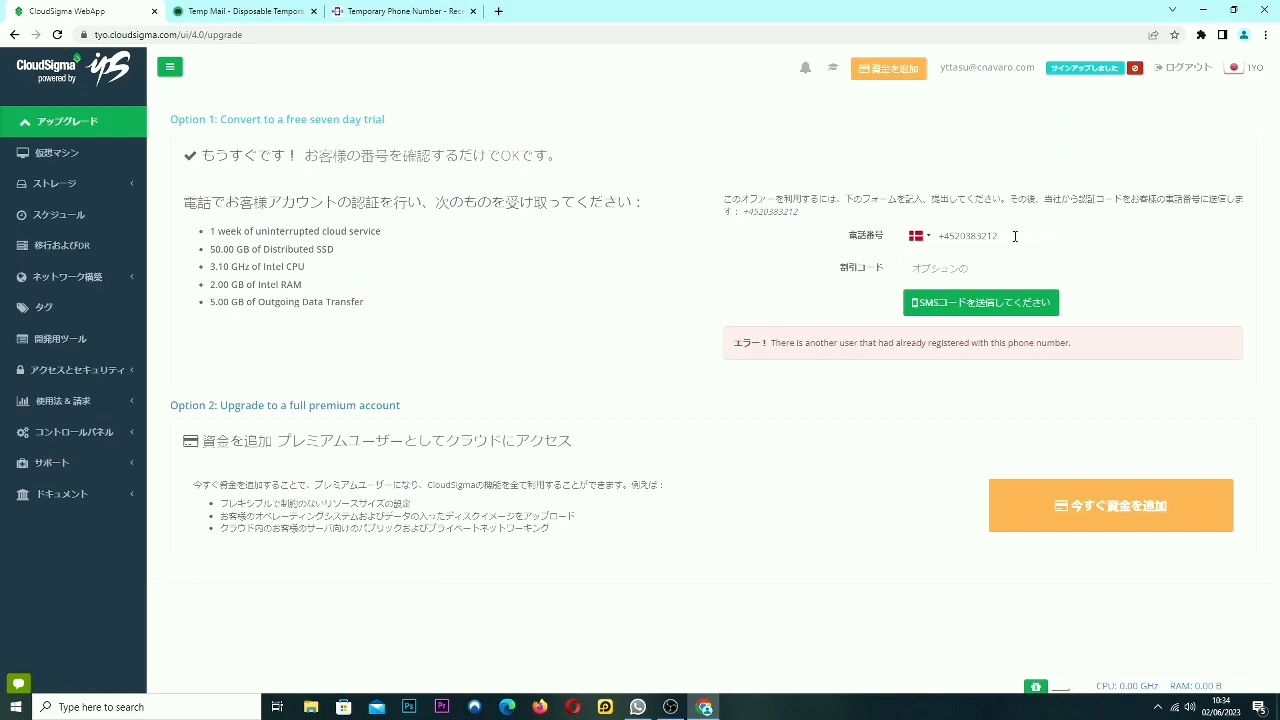
Swap the rejected phone number for the copied UK number and request the SMS code.
left_click_drag(1017, 235, 897, 257)
key("ctrl+v")
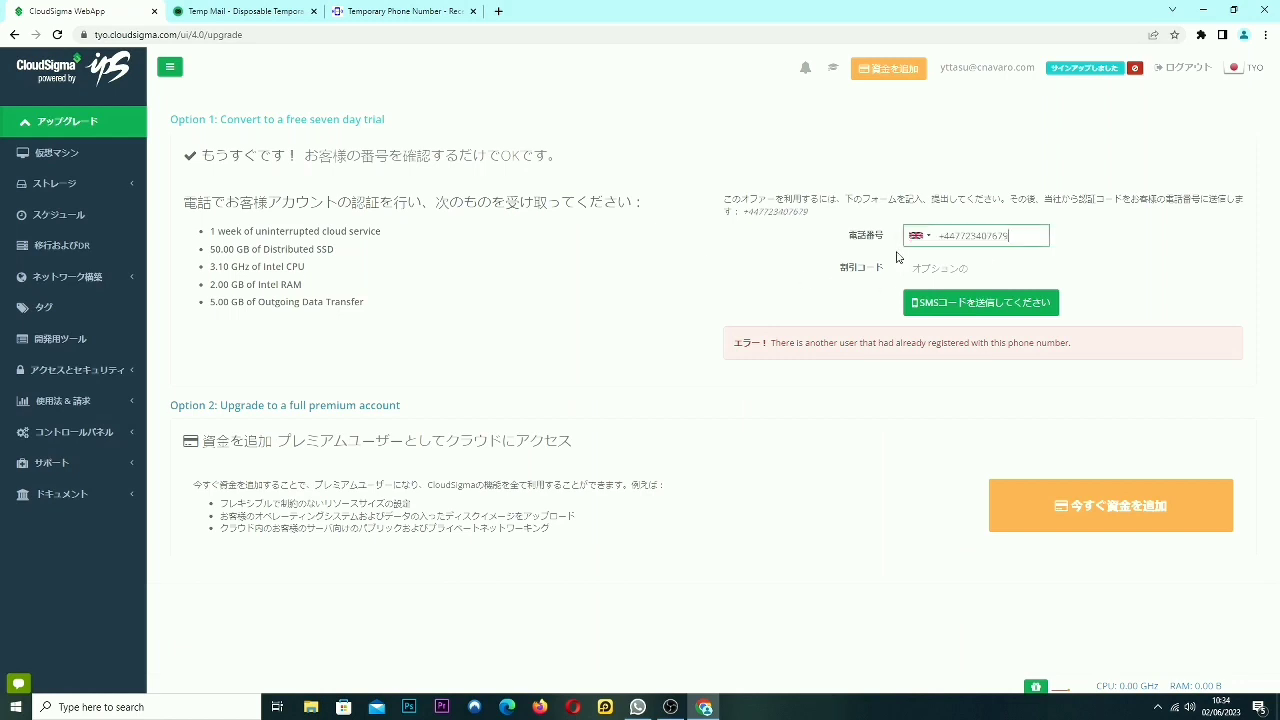
key("Return")
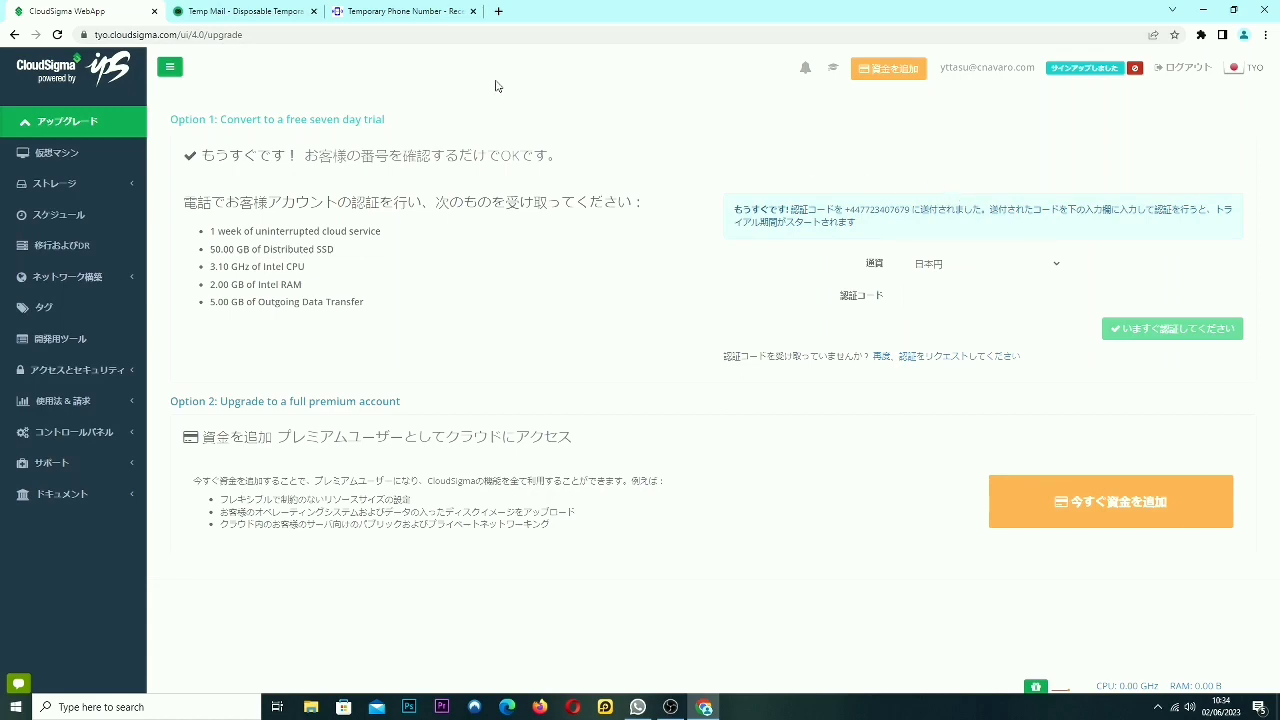
left_click(365, 14)
Copy CloudSigma's code from the UK number's messages and submit it as the 認証コード.
left_click(365, 266)
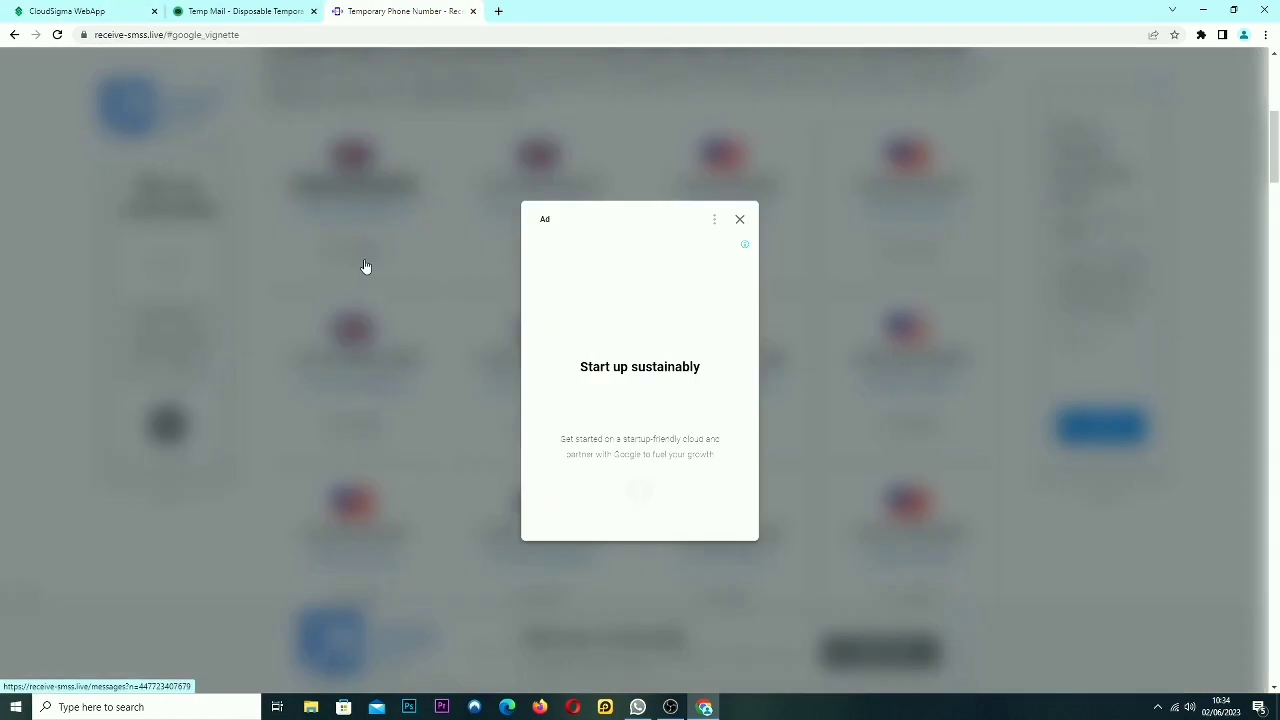
left_click(739, 219)
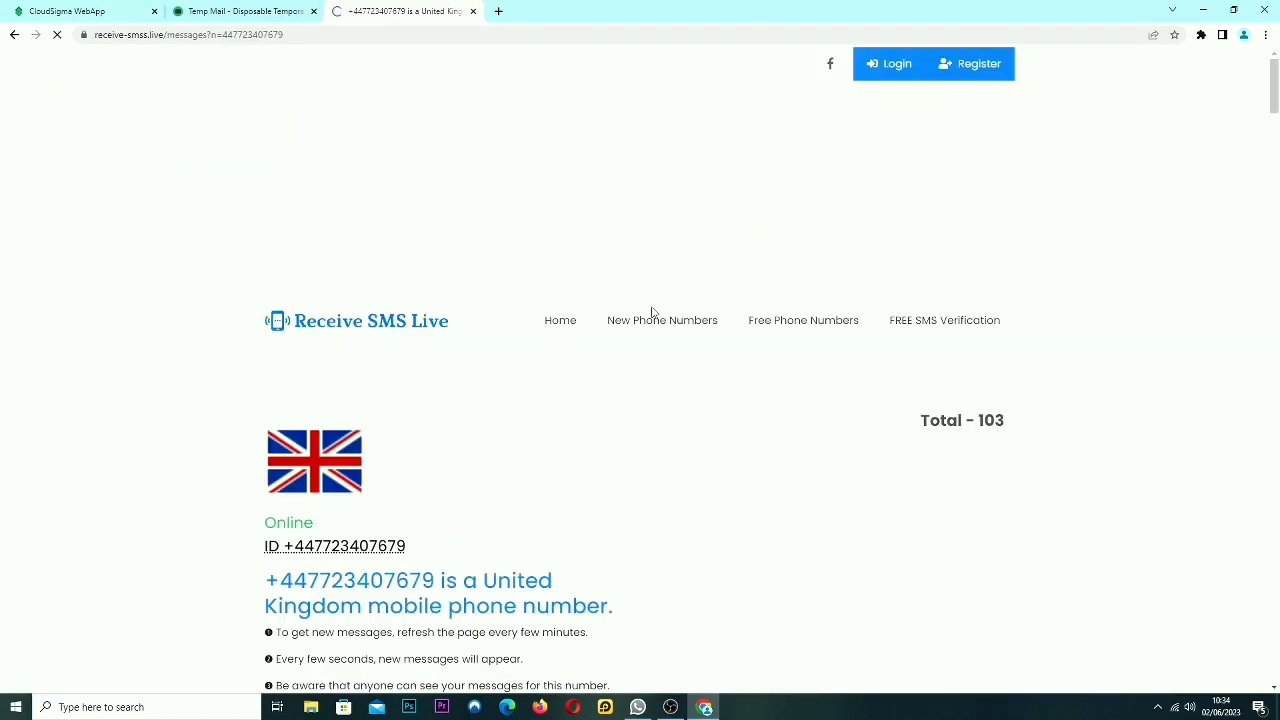
scroll(549, 346, "down", 7)
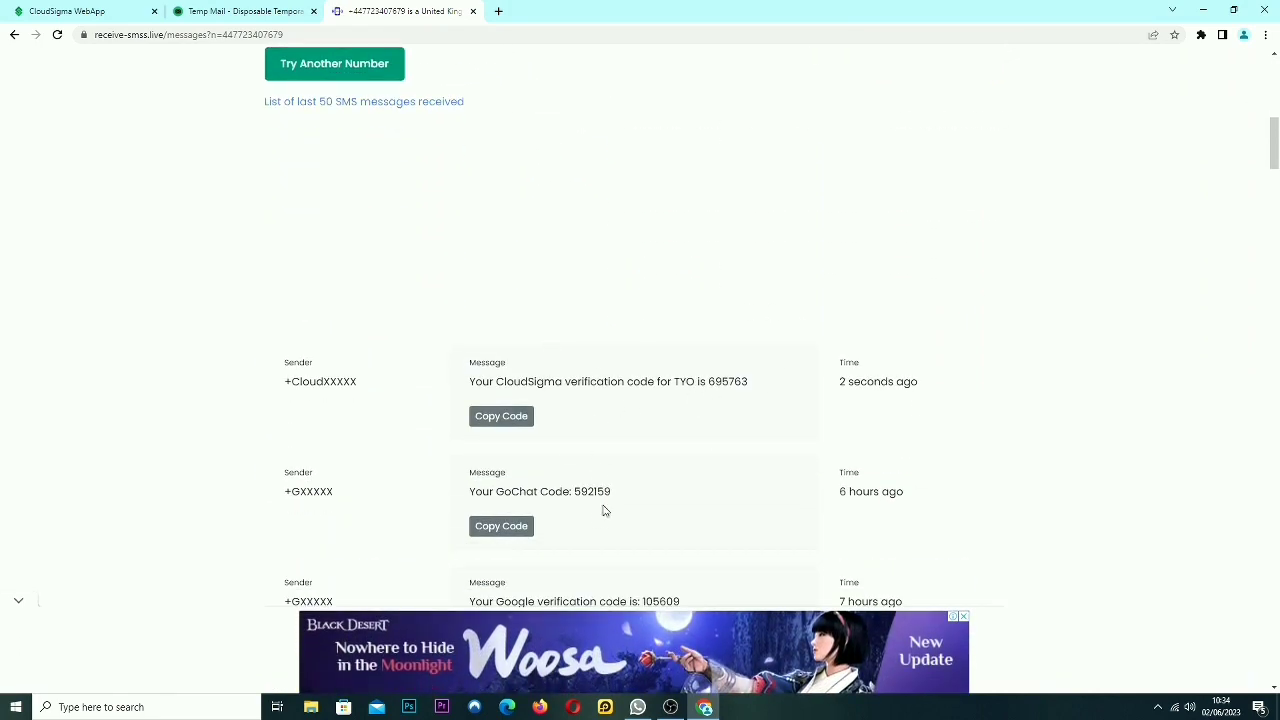
left_click_drag(711, 385, 758, 387)
key("ctrl+c")
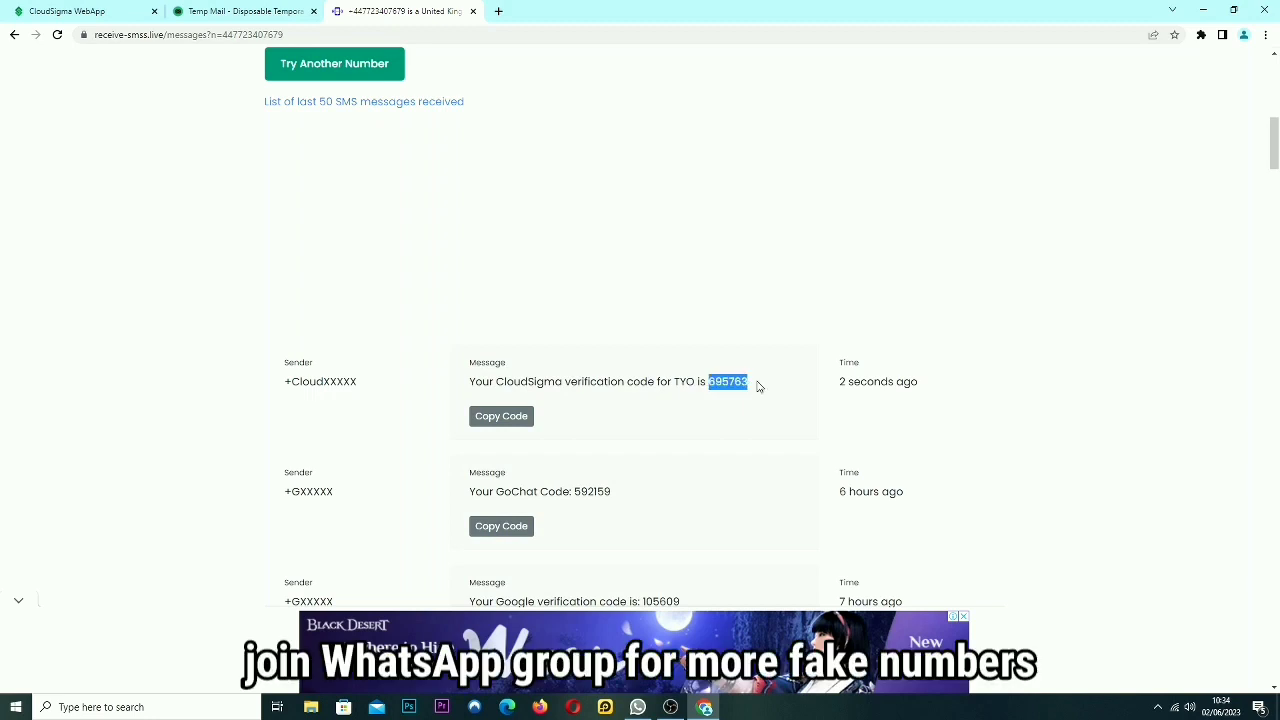
left_click(104, 11)
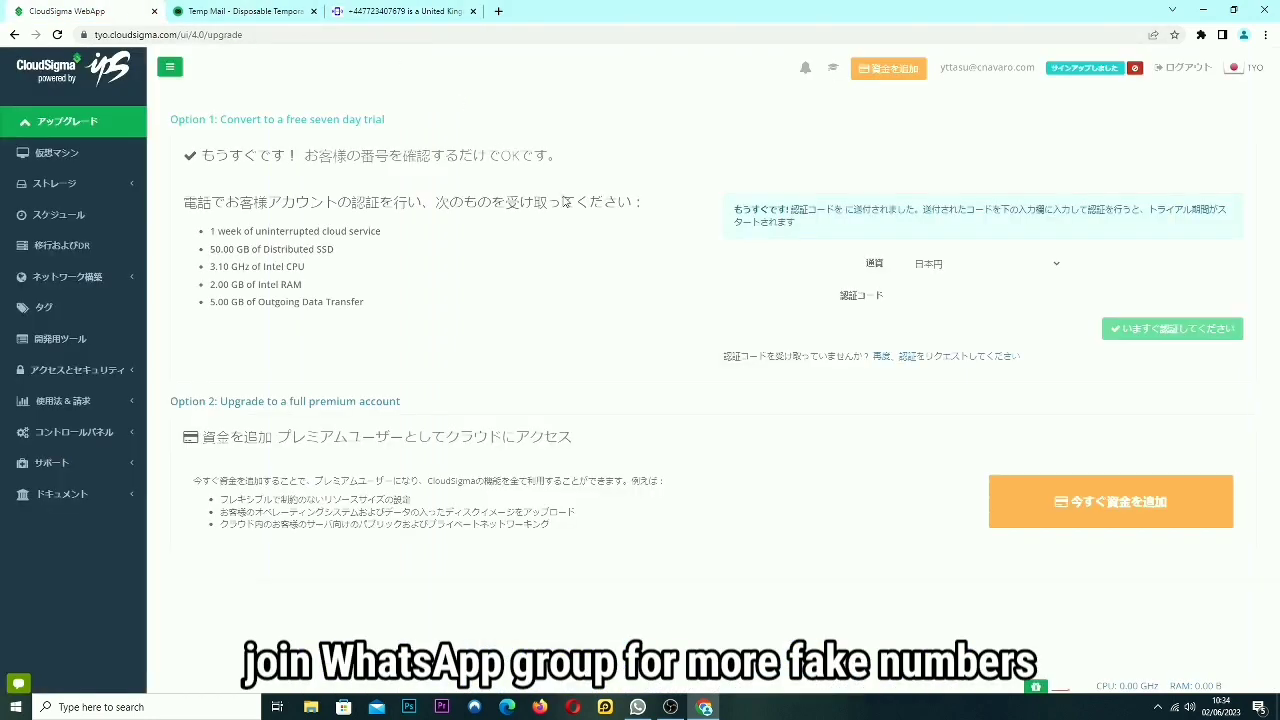
key("ctrl+v")
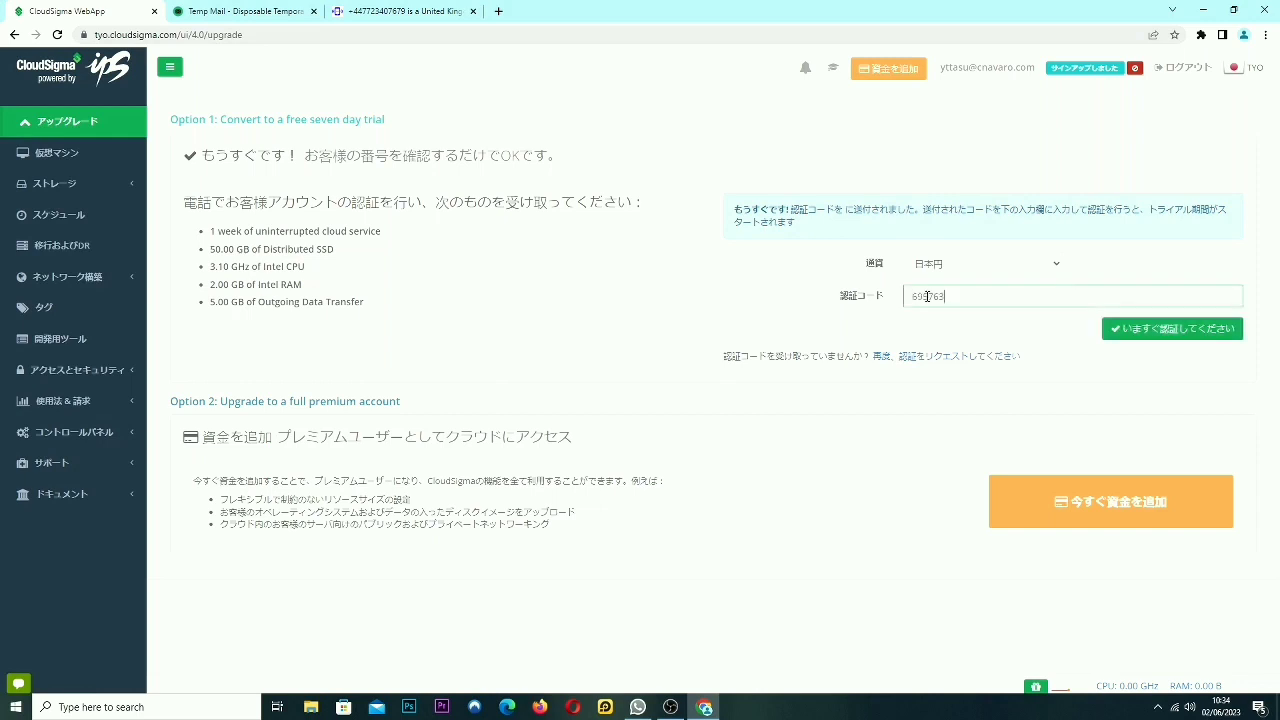
key("Return")
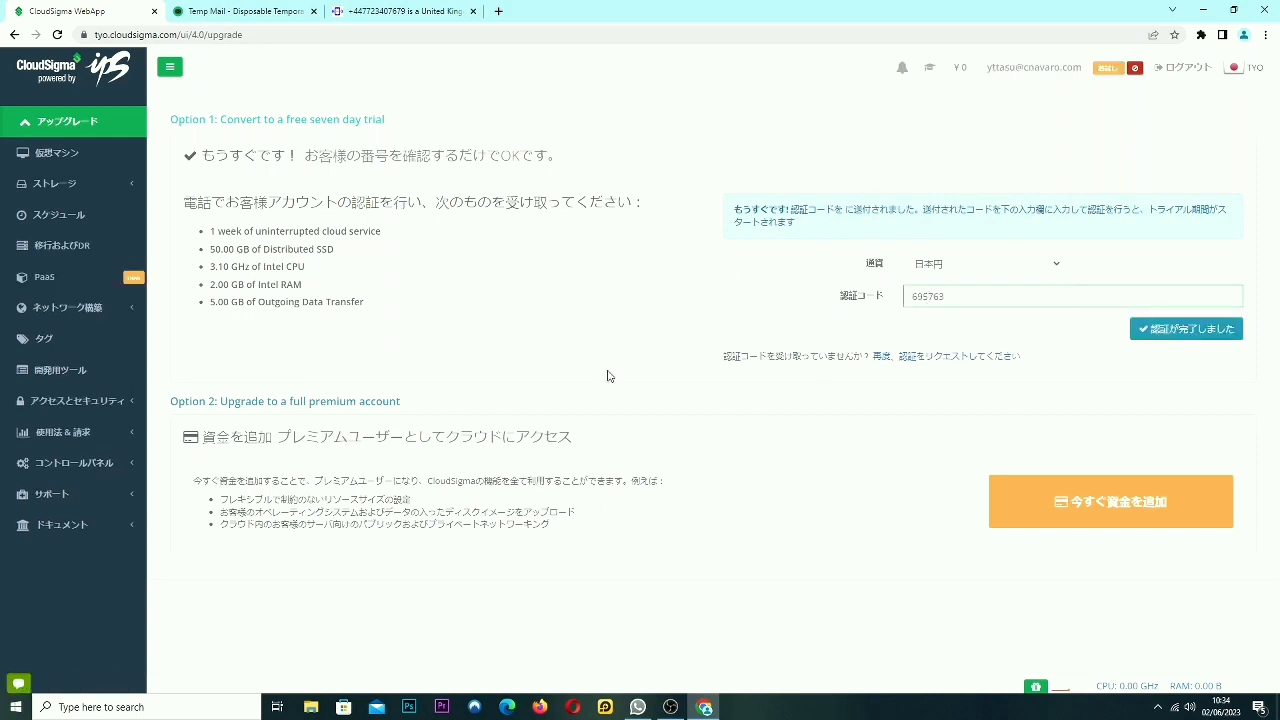
Under 仮想マシン, create a new machine named solusi with its CPU raised to 3 GHz.
left_click(44, 157)
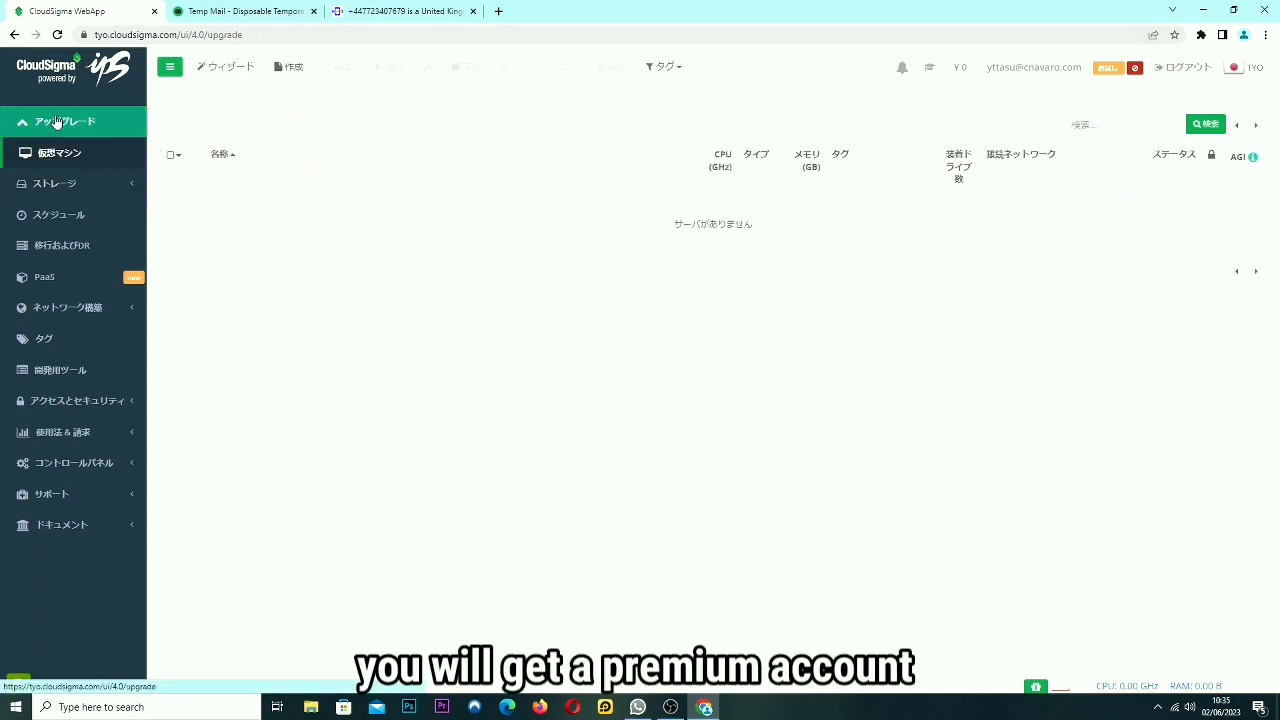
left_click(57, 121)
left_click_drag(578, 162, 225, 170)
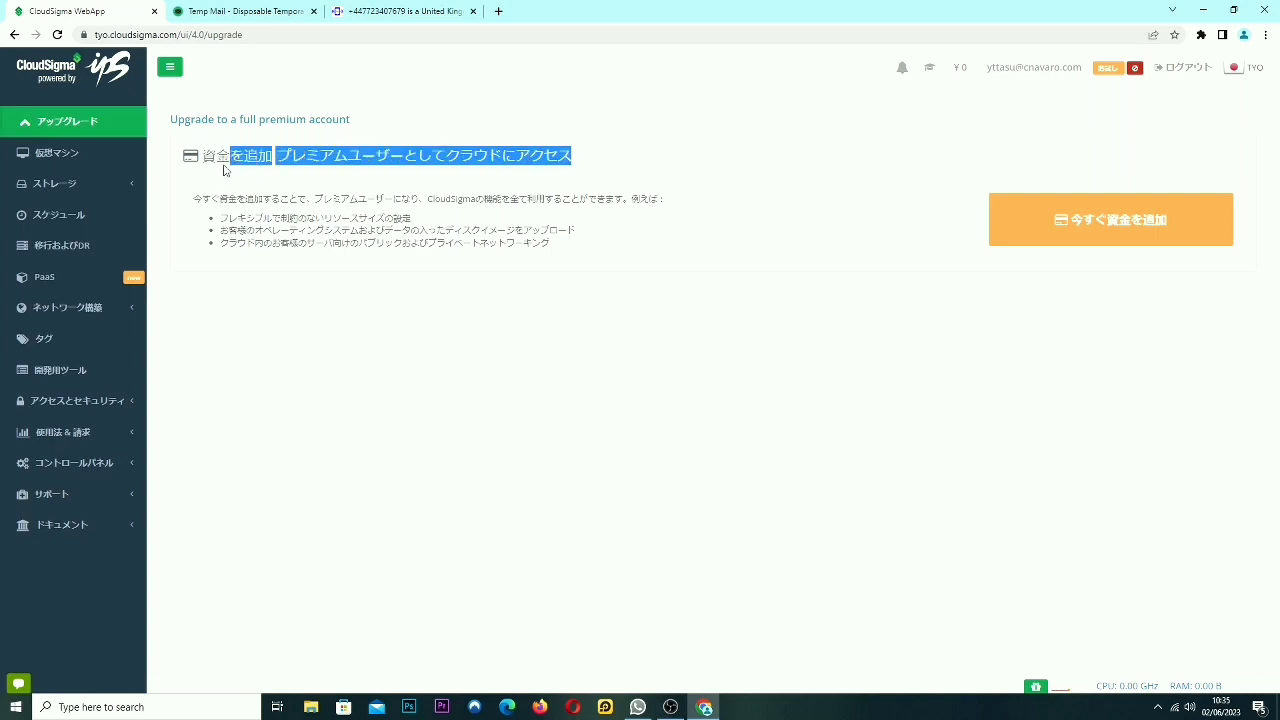
left_click(418, 160)
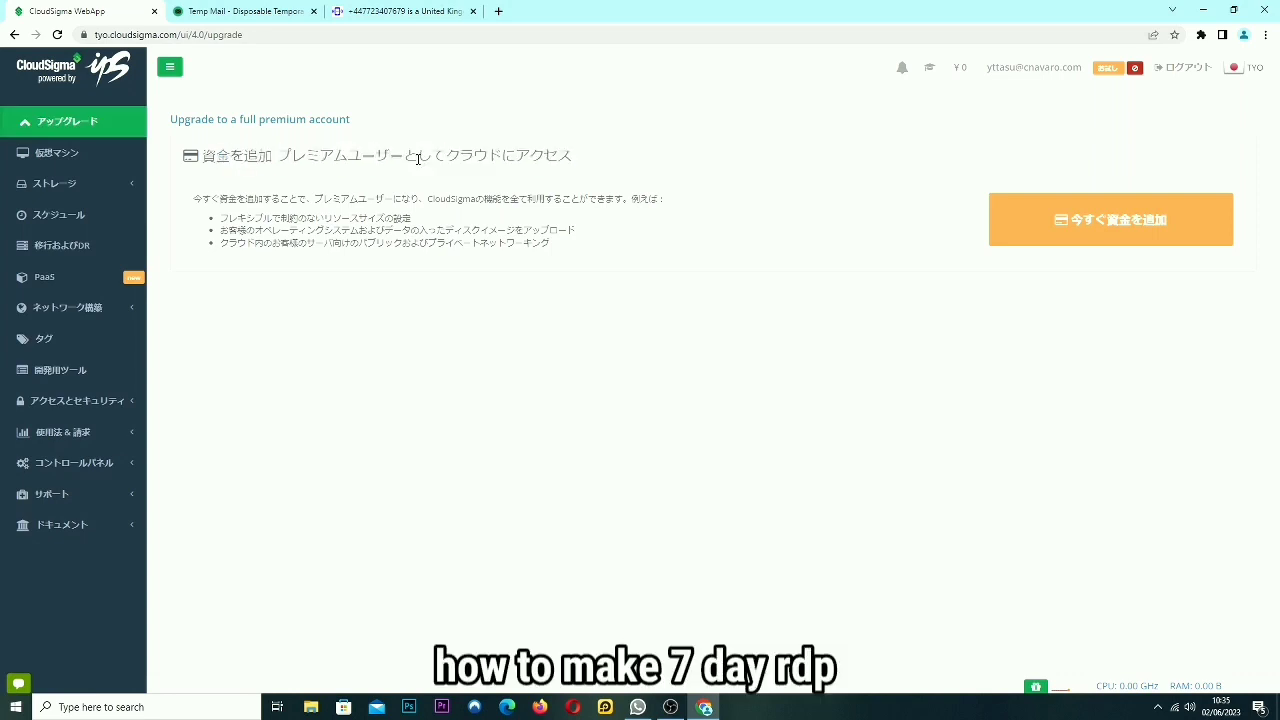
left_click(45, 156)
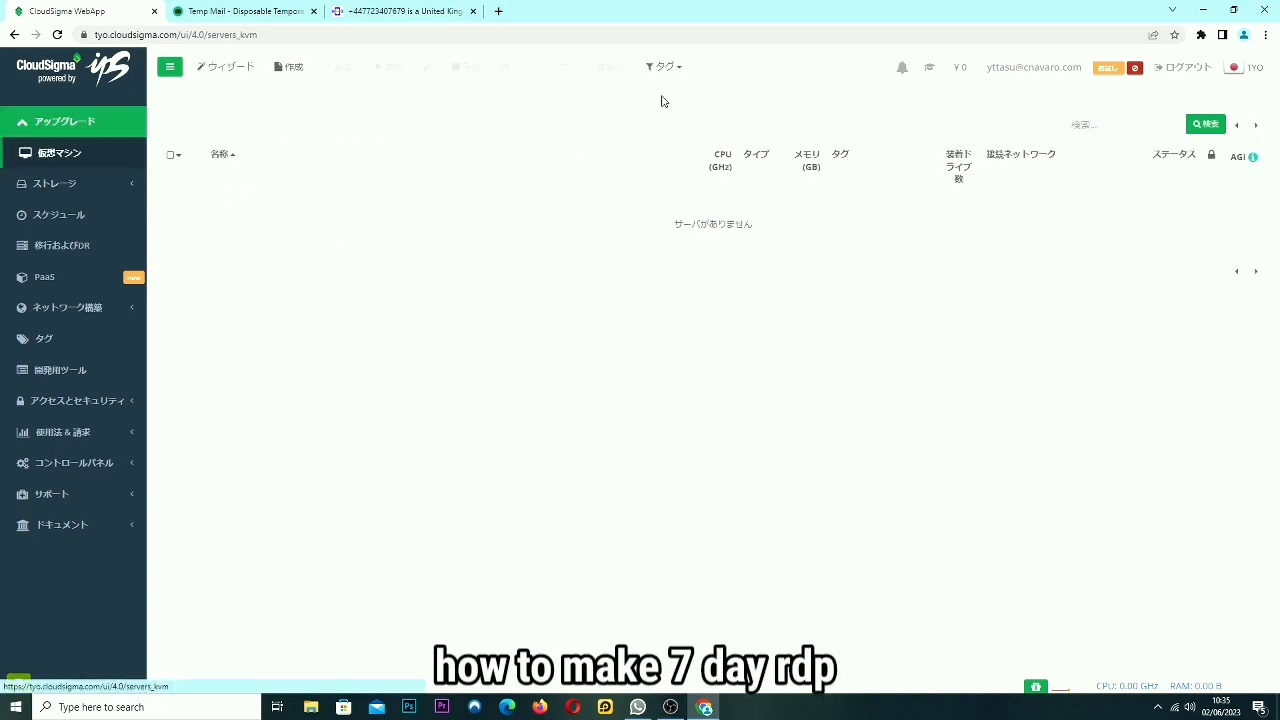
left_click(287, 68)
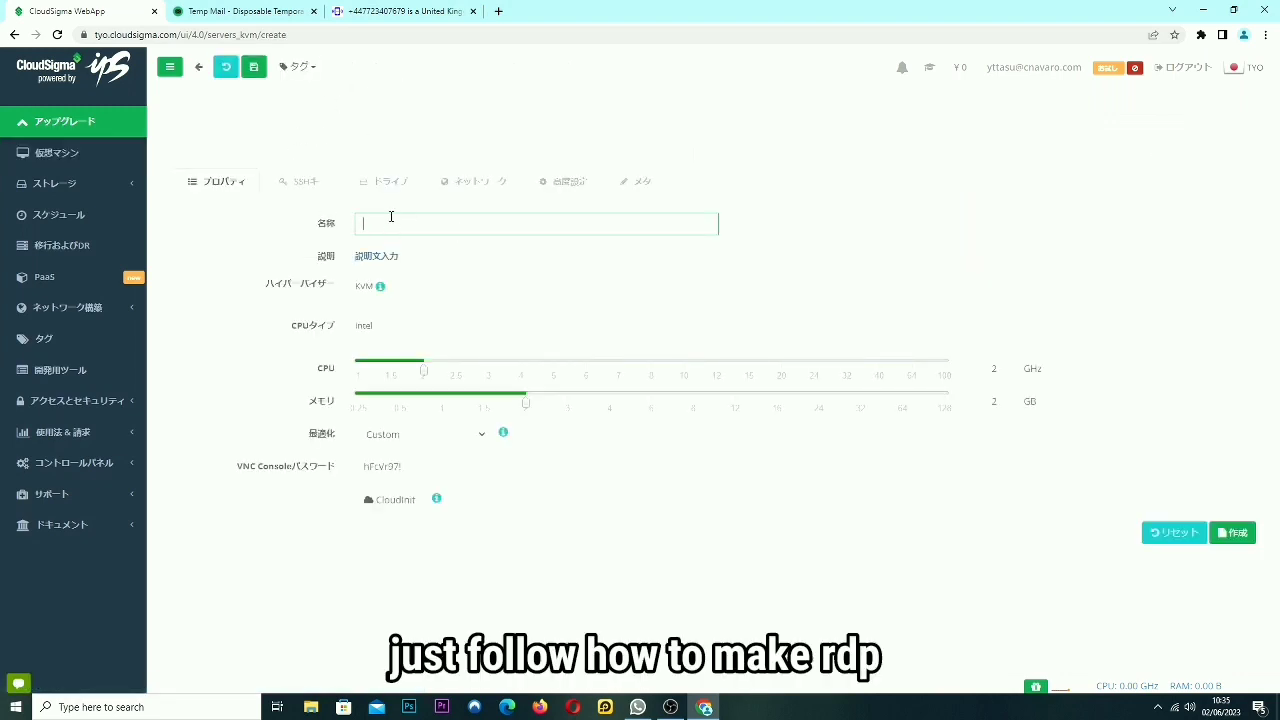
type("t")
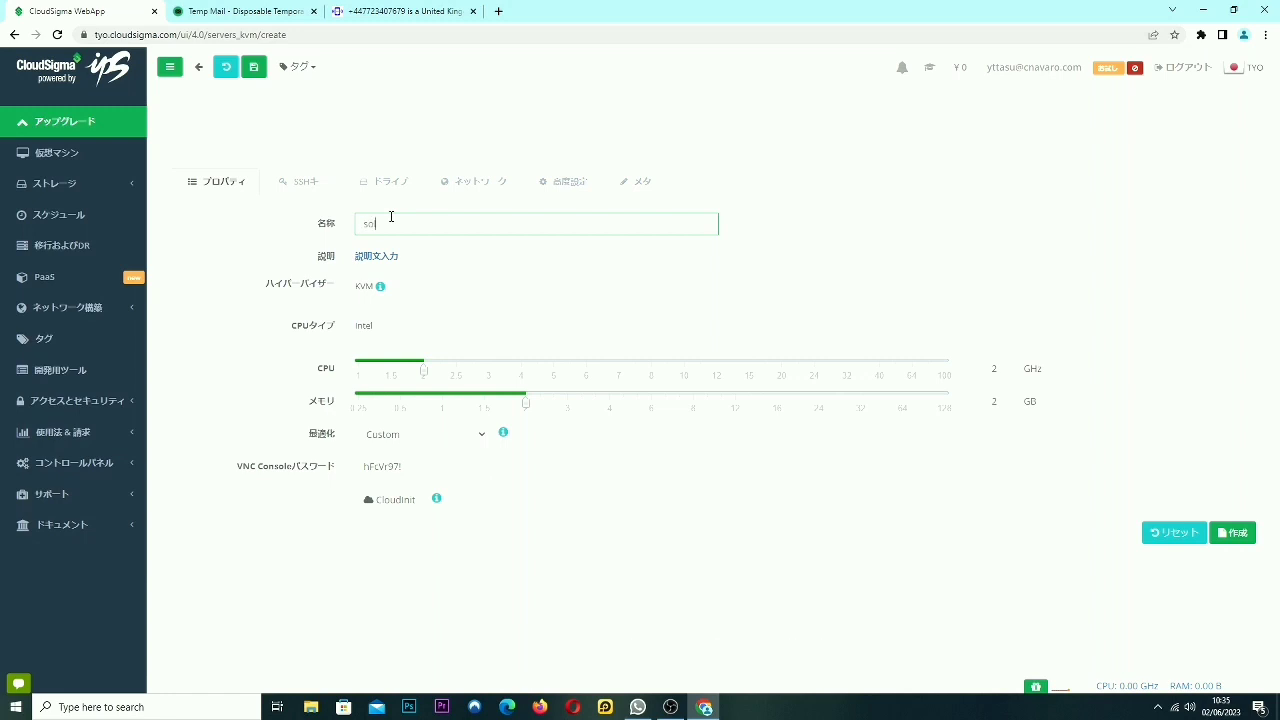
type("olusi")
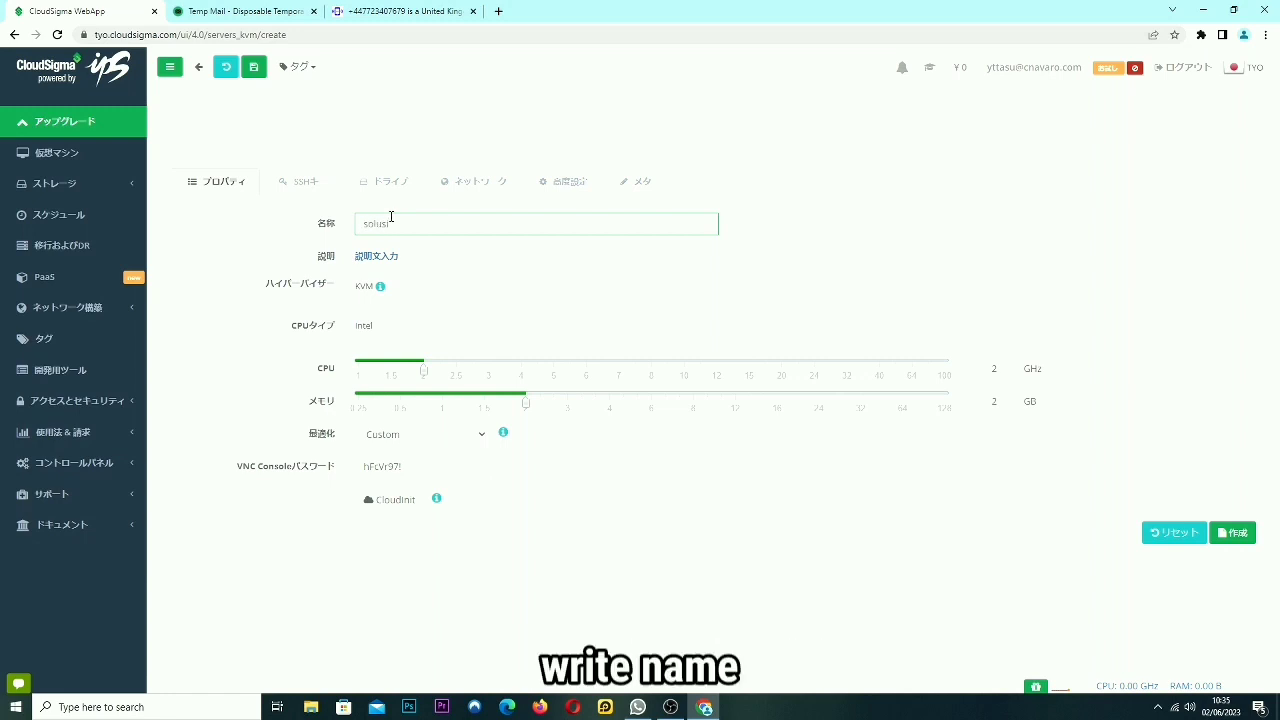
left_click(491, 366)
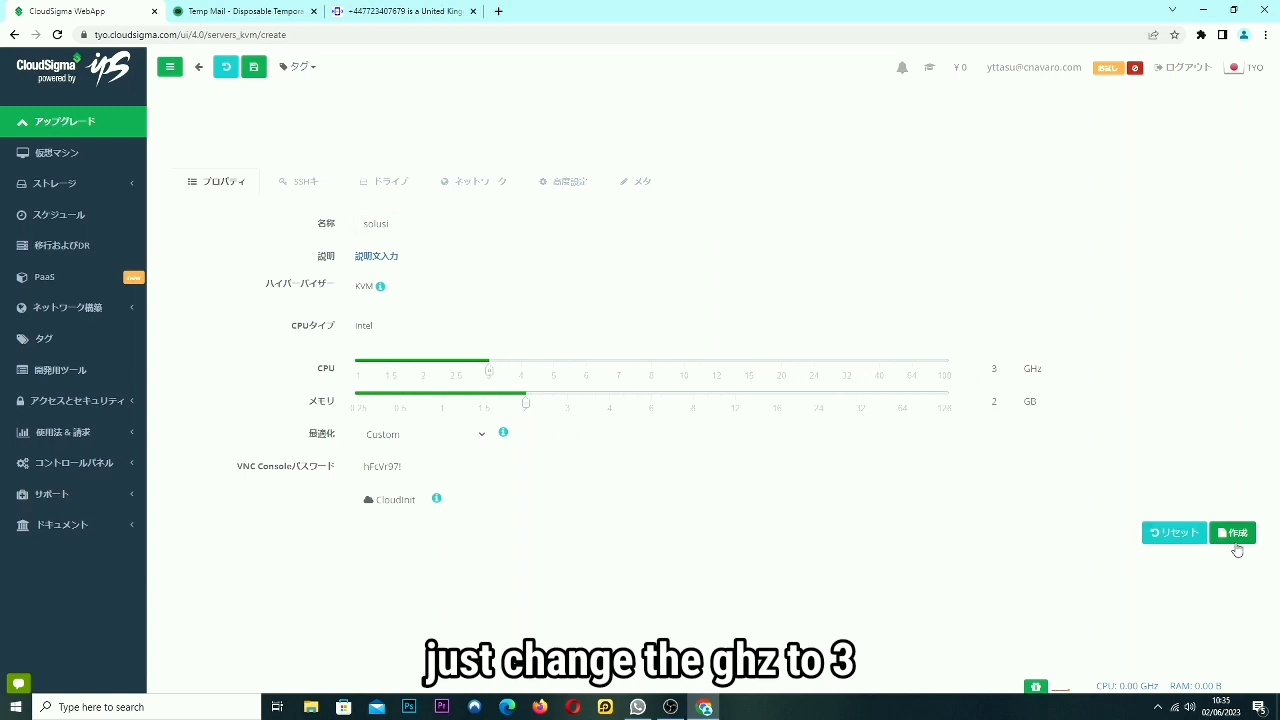
Create the server and attach a new 50 GB drive named solusi.
left_click(1235, 534)
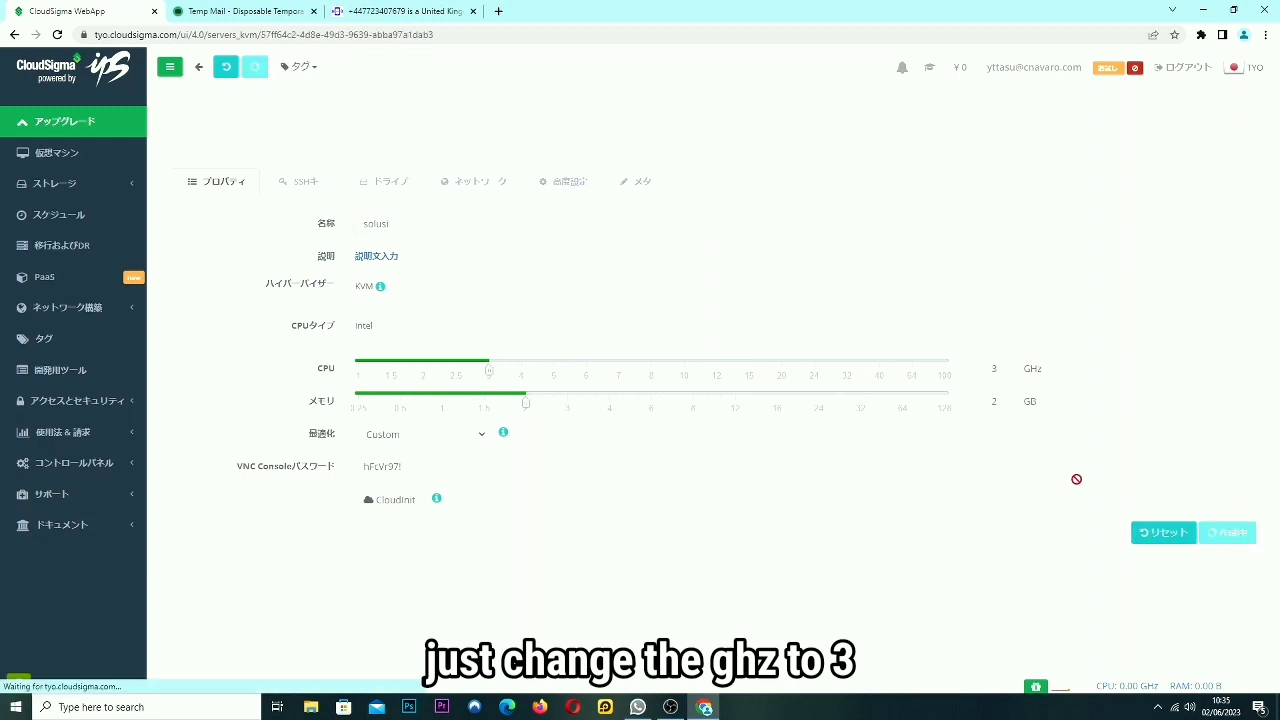
left_click(387, 197)
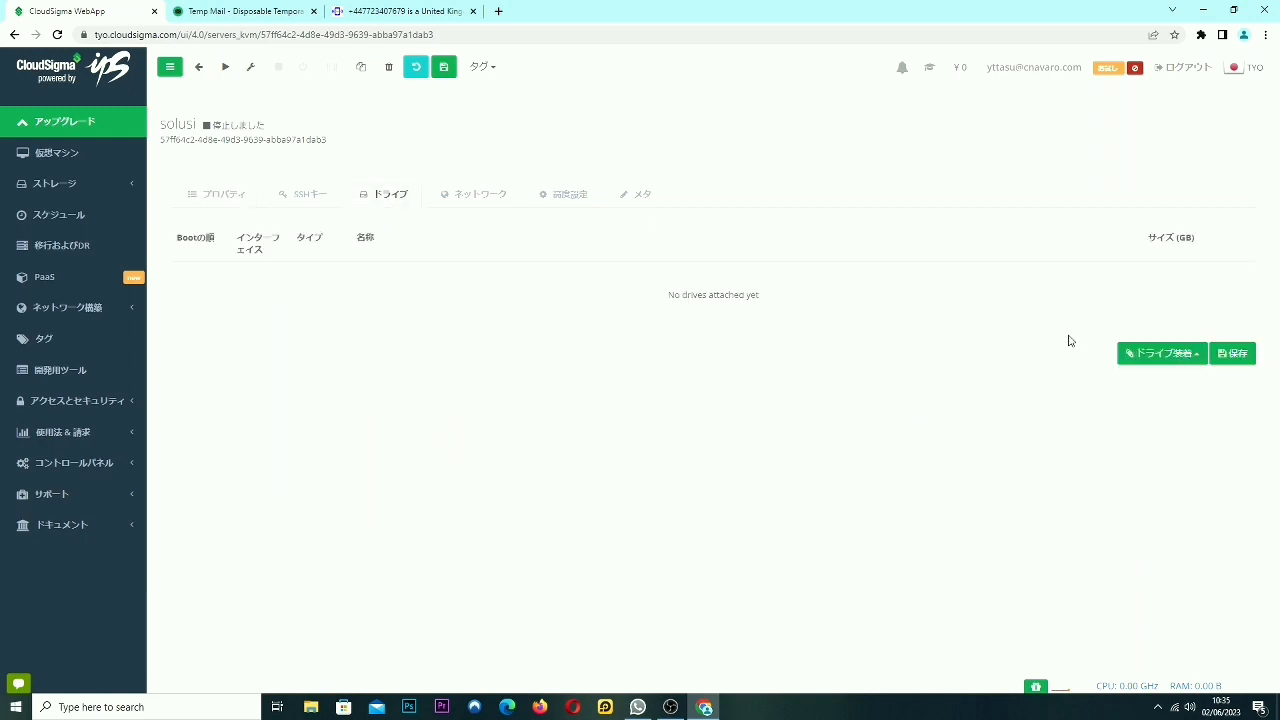
left_click(1160, 358)
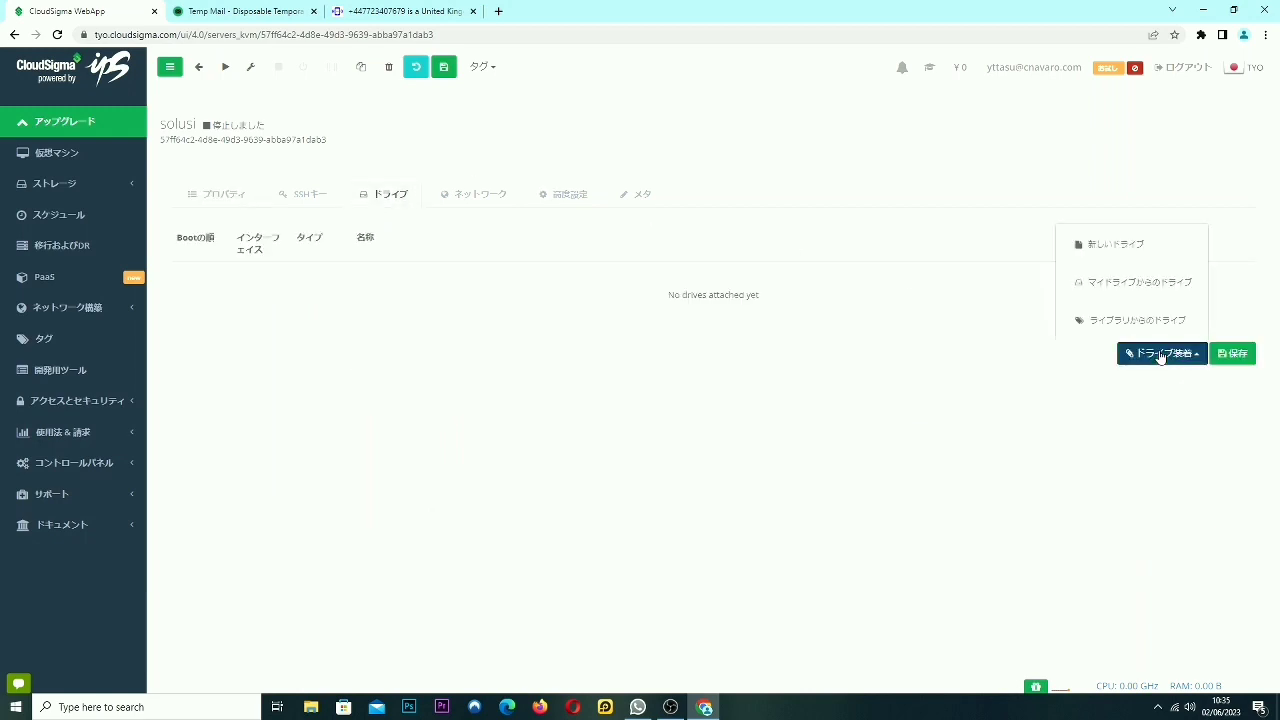
left_click(1123, 245)
left_click(461, 304)
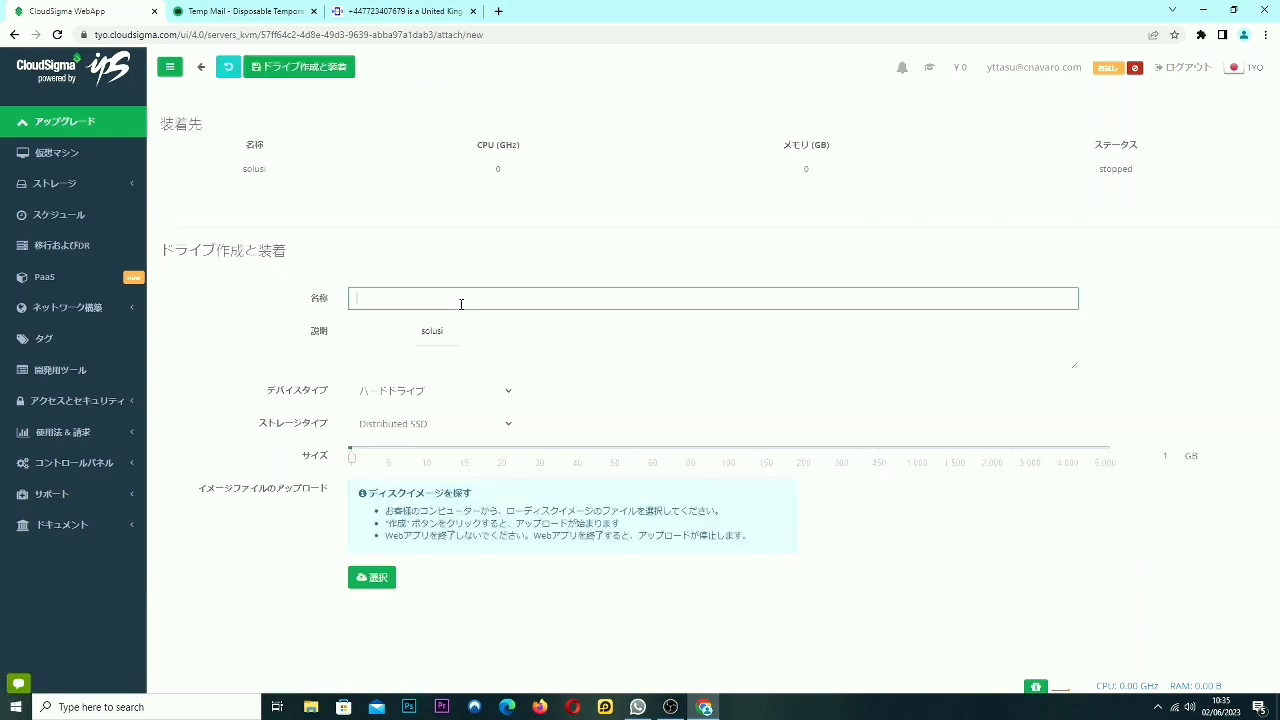
left_click(443, 331)
left_click(617, 453)
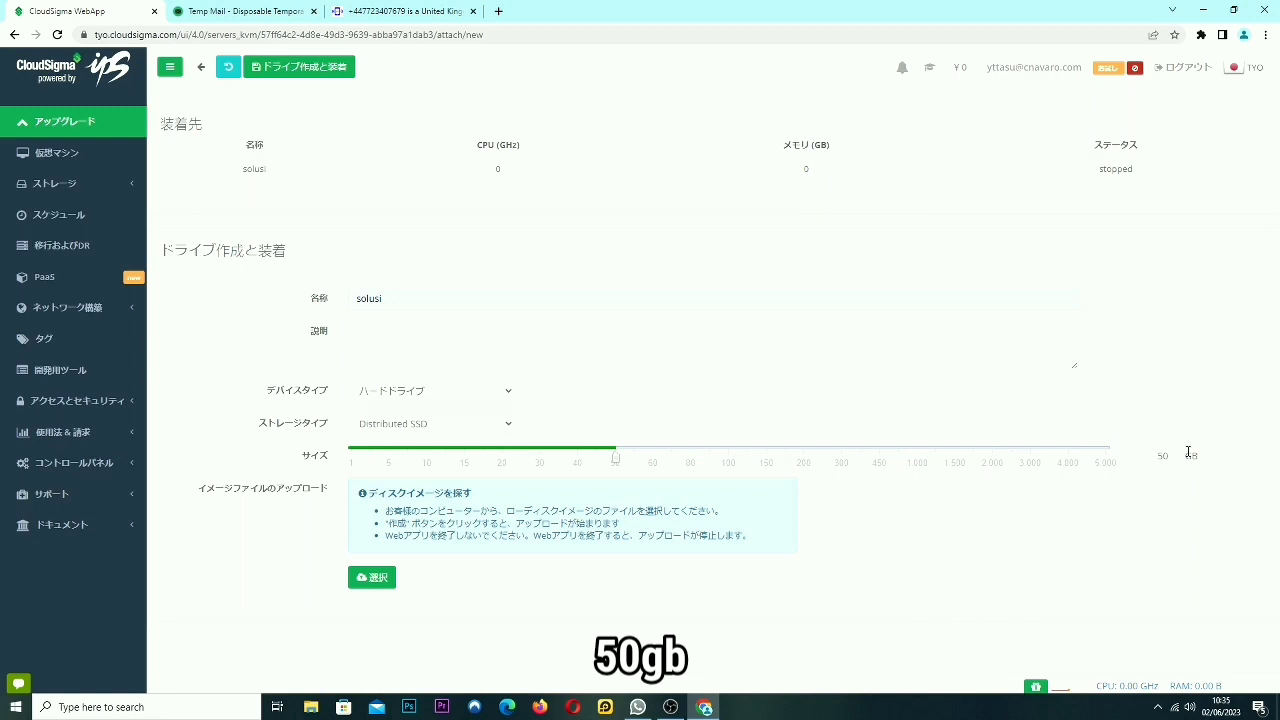
left_click_drag(1188, 453, 1149, 455)
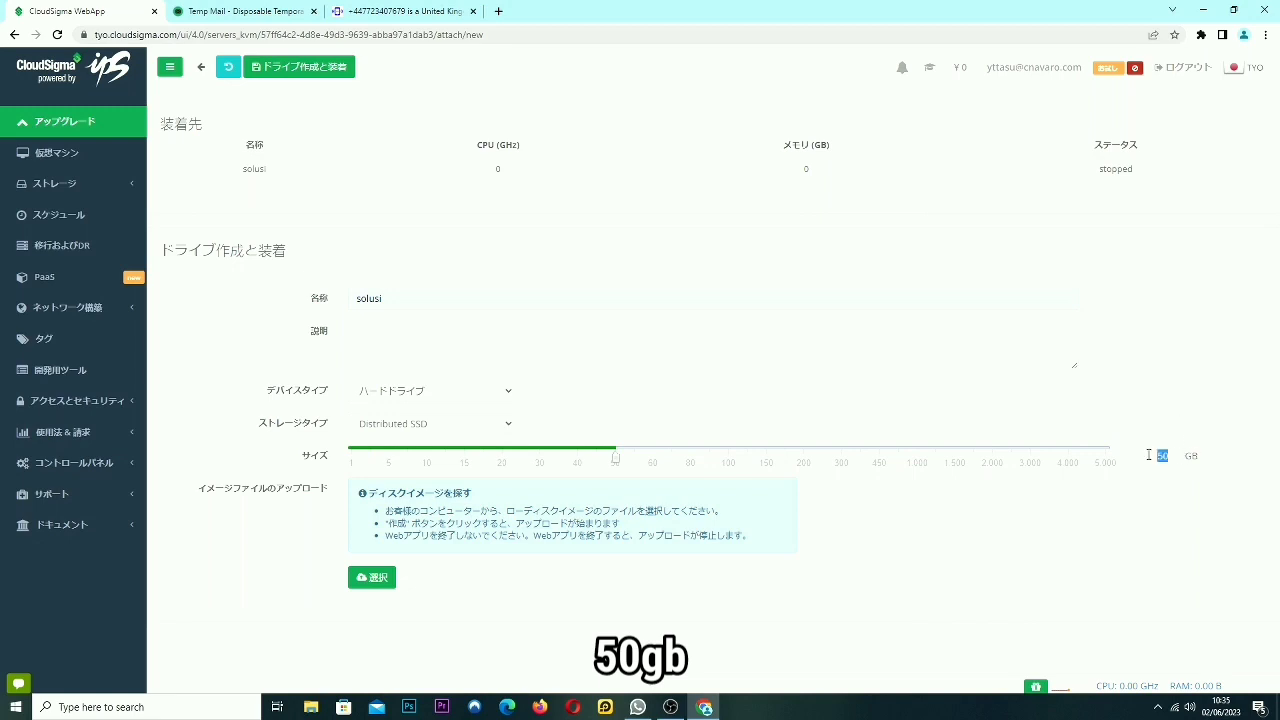
left_click(323, 67)
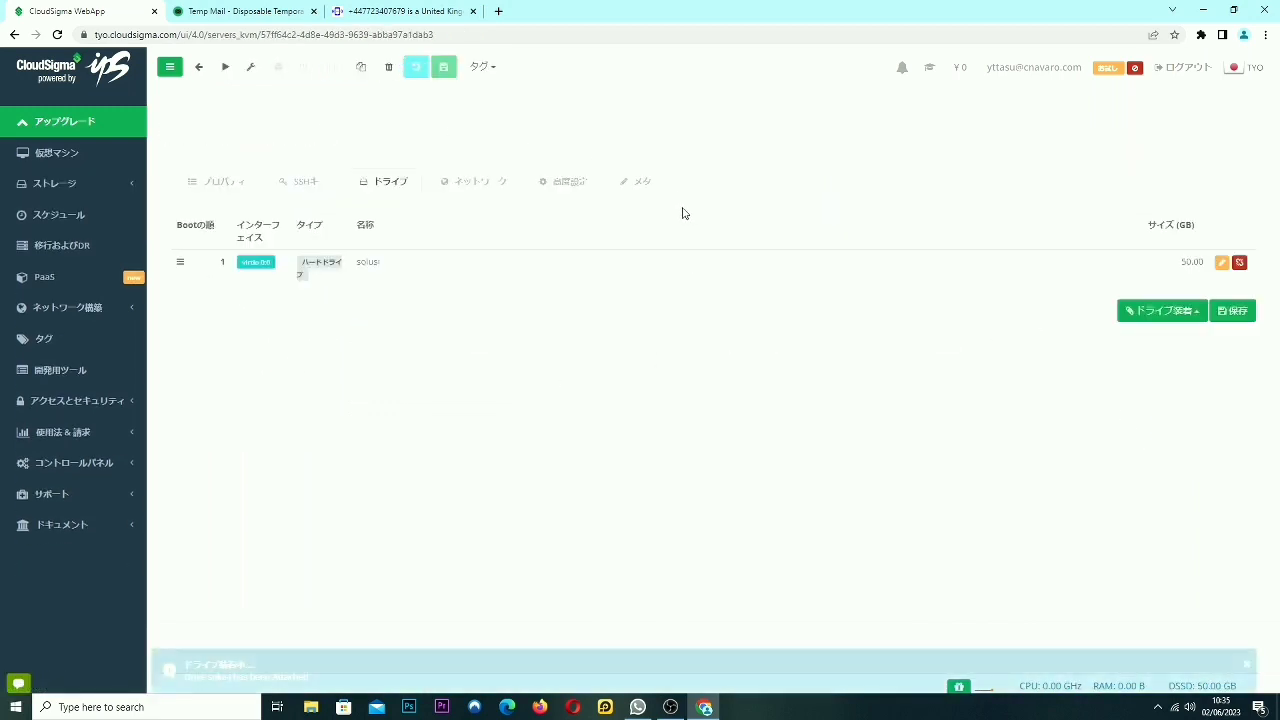
Attach the Windows Server Standard/Datacenter 2012 R2 install CD from the drive library.
left_click(1152, 323)
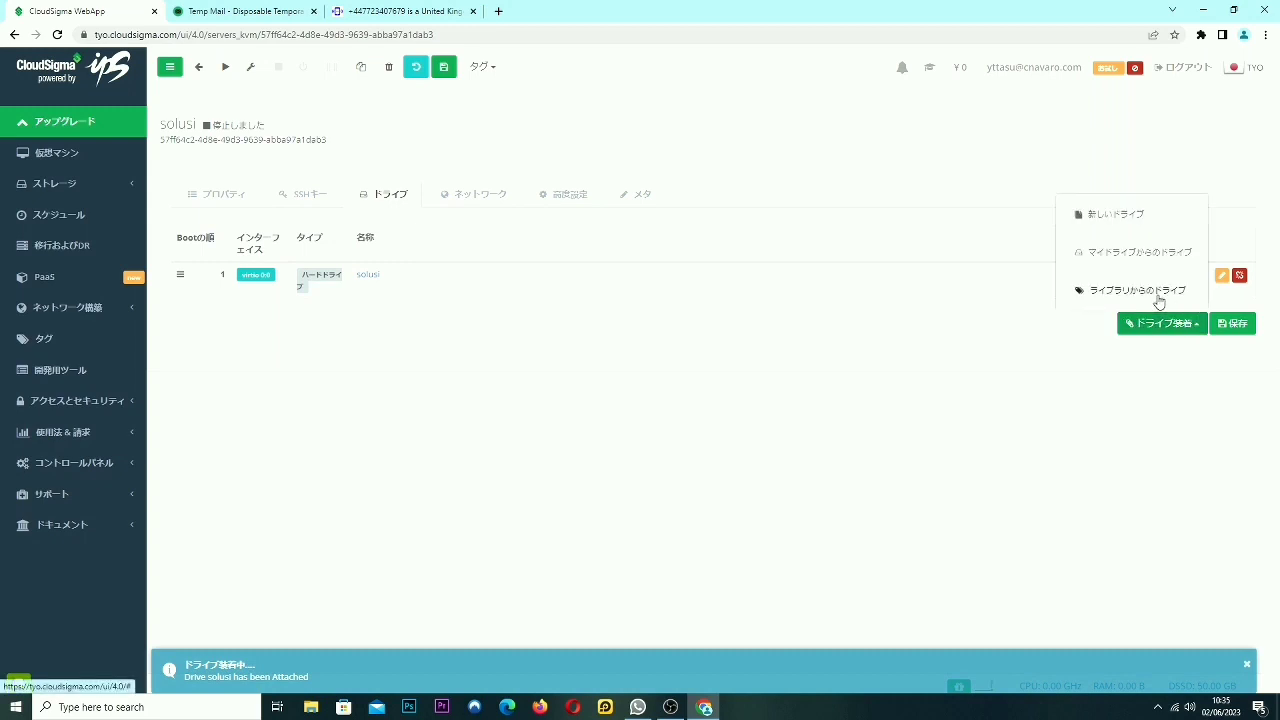
left_click(1163, 294)
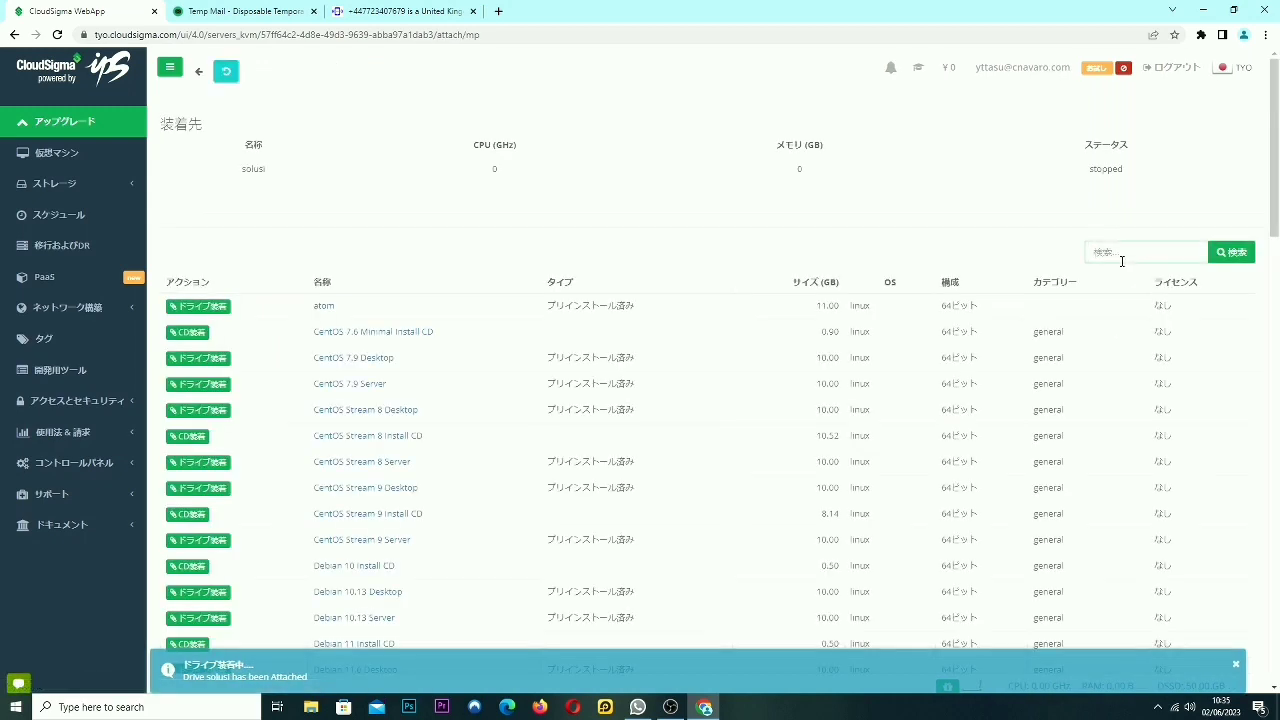
left_click(1122, 252)
type("wind")
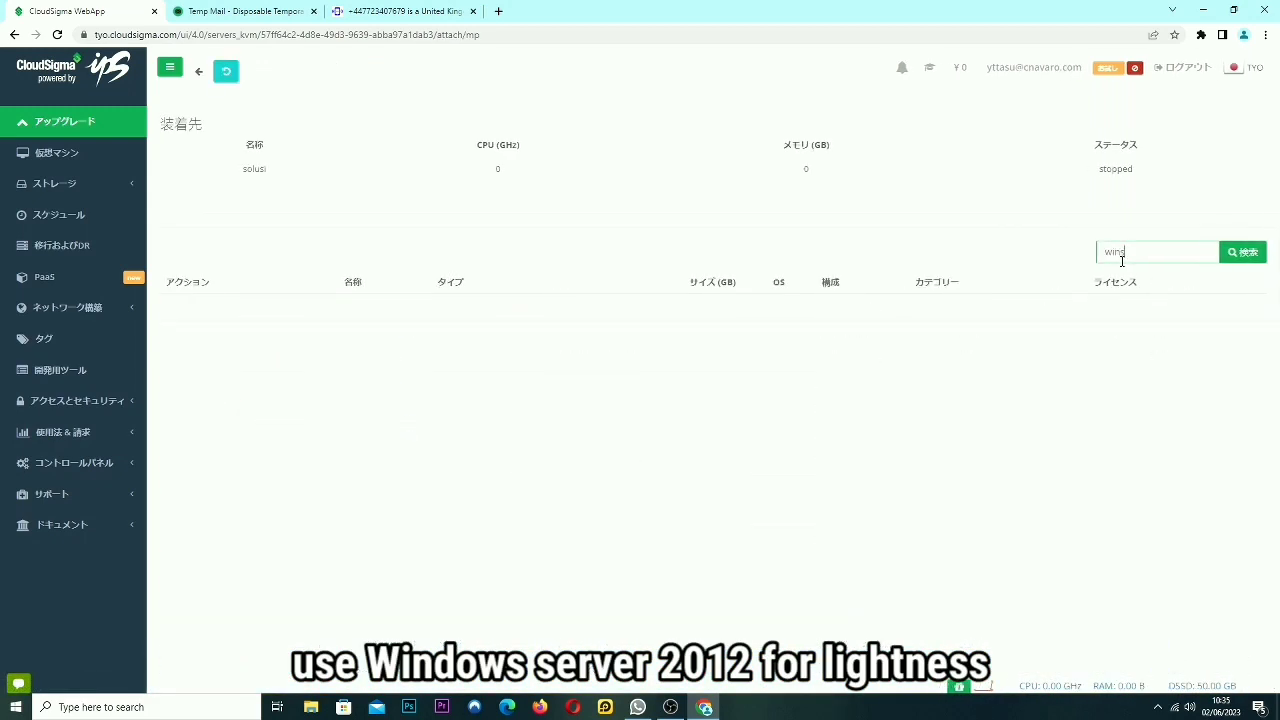
key("BackSpace")
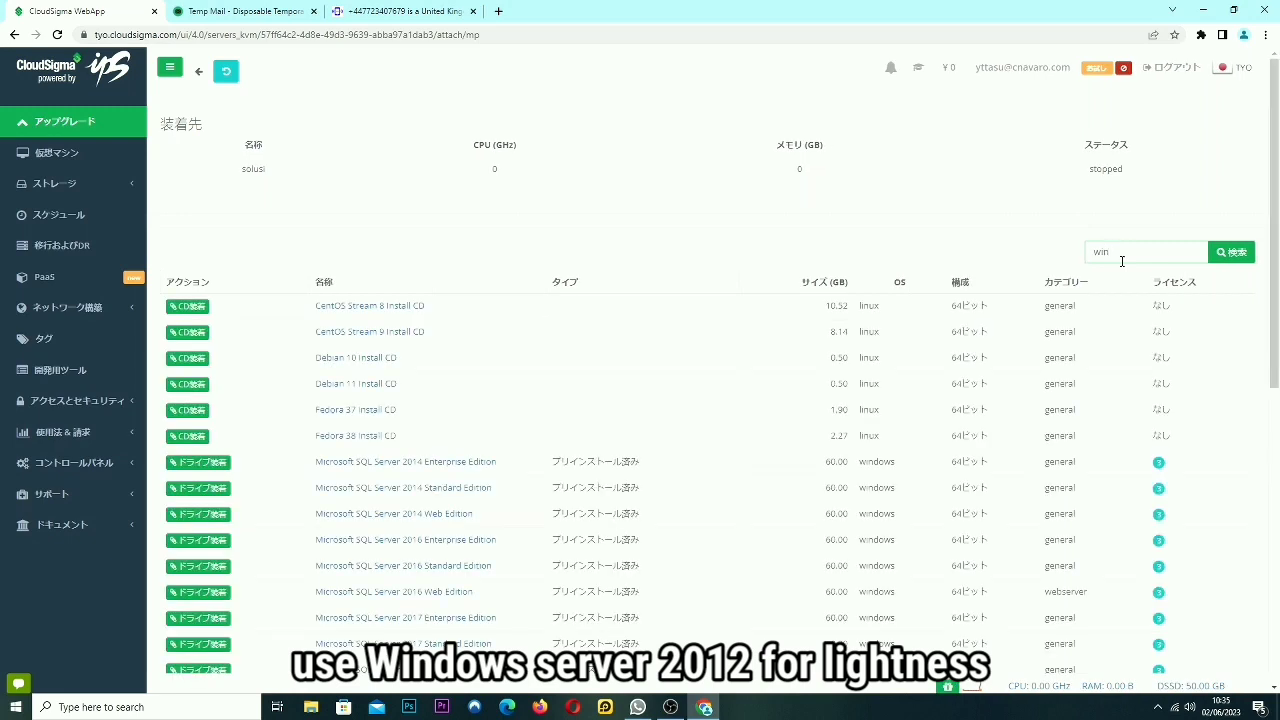
type("dows")
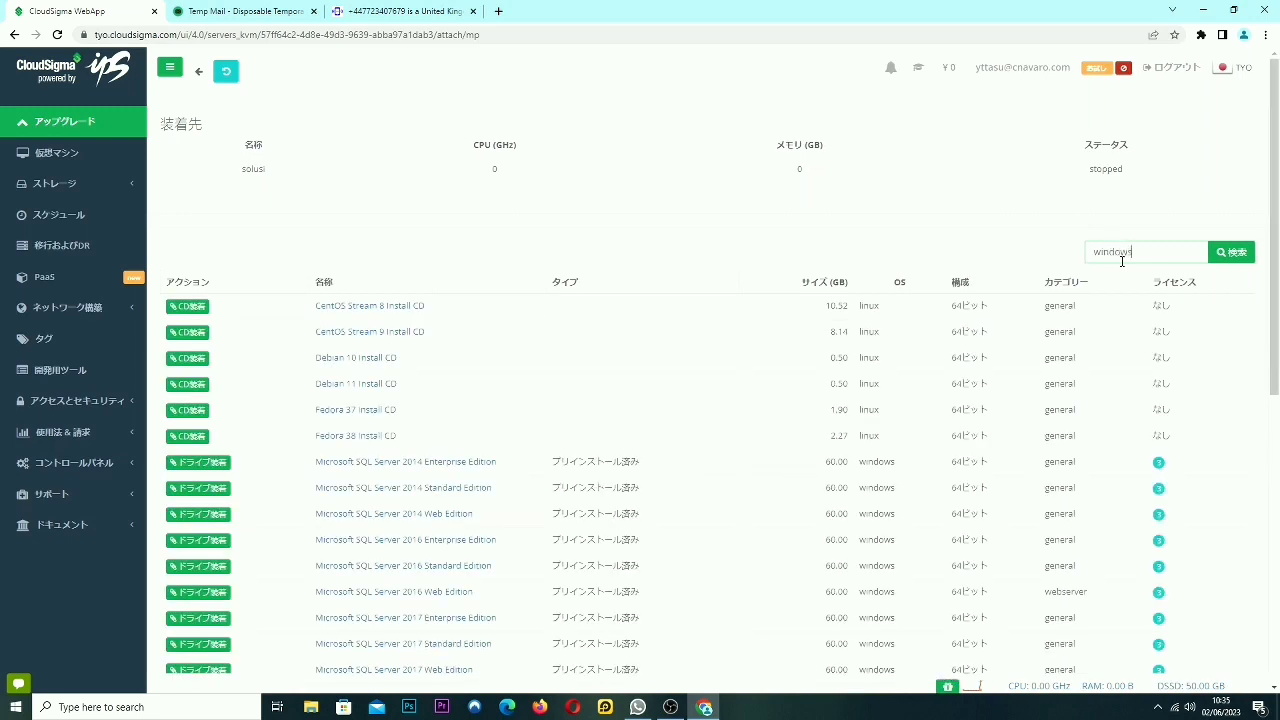
type(" se")
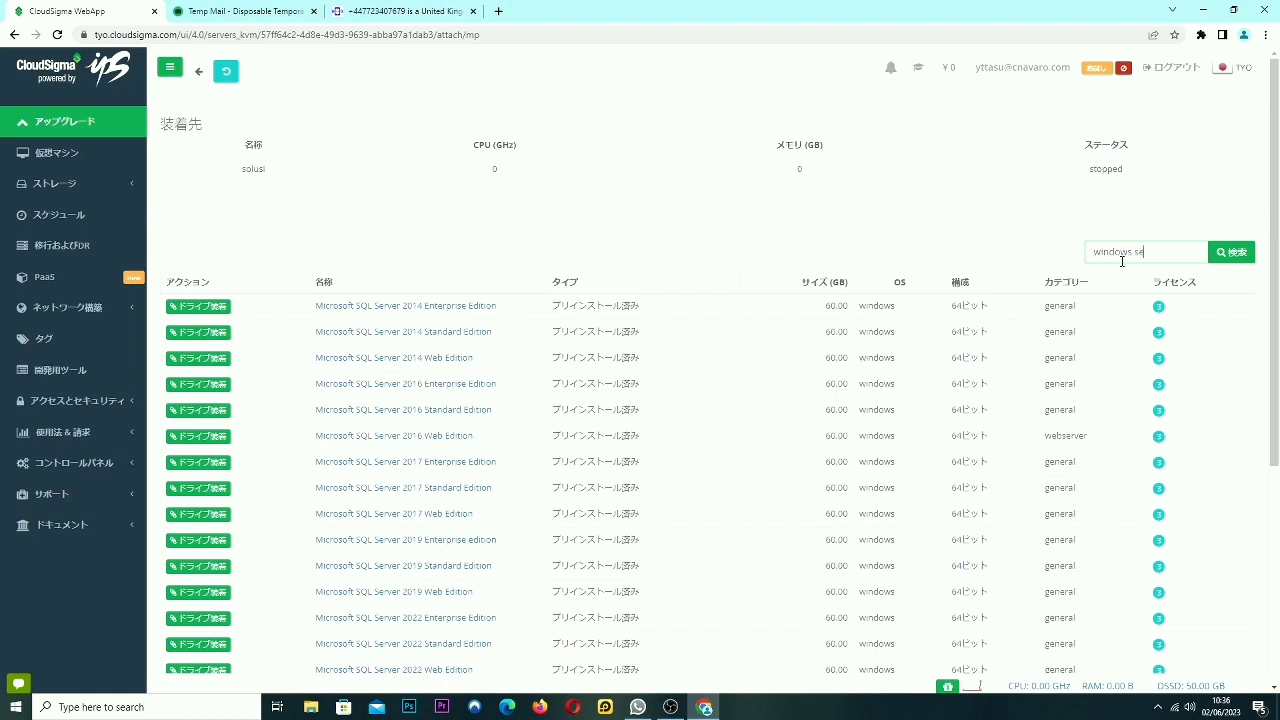
type("rver 2012")
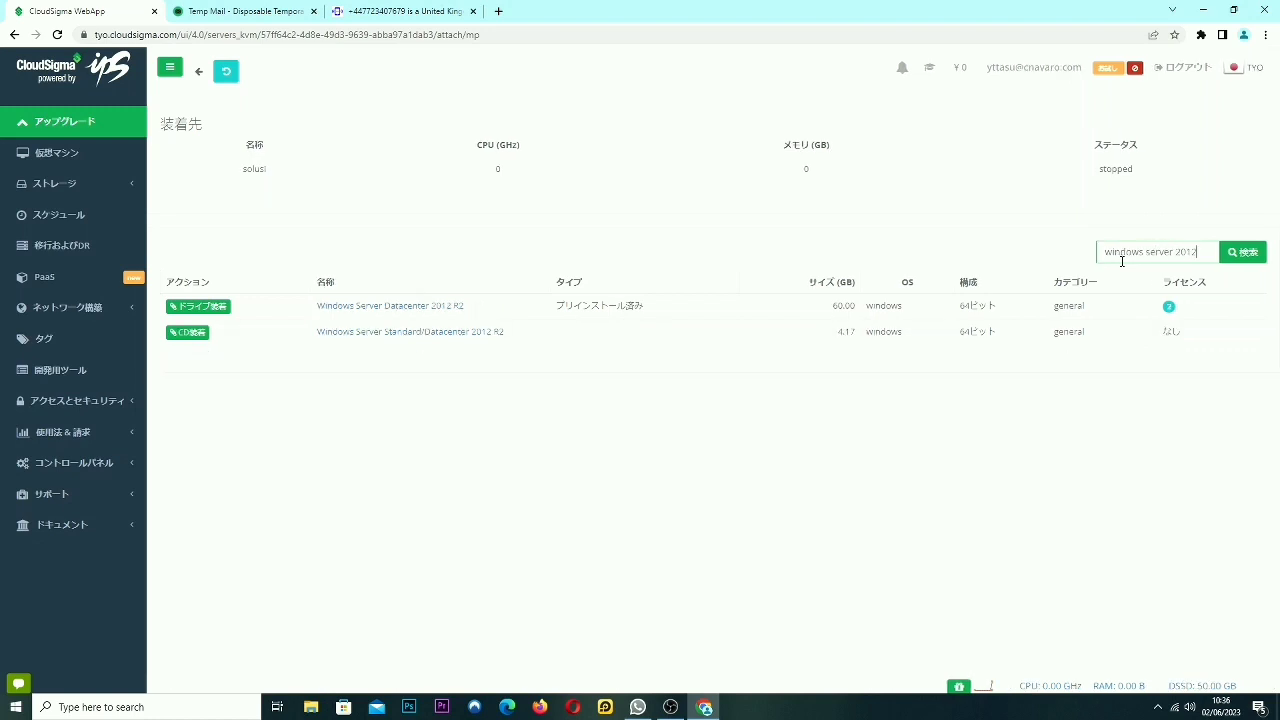
left_click(188, 332)
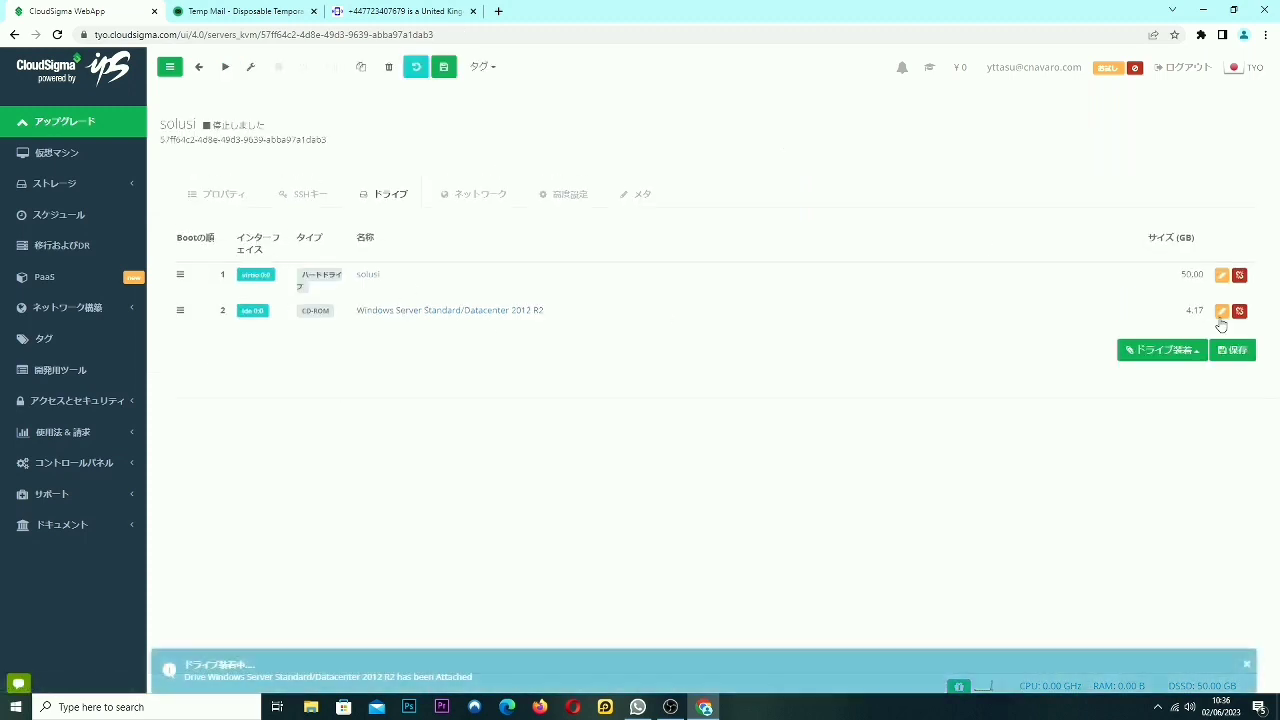
Set the solusi drive's device type to IDE with minor channel 1 and save.
left_click(988, 282)
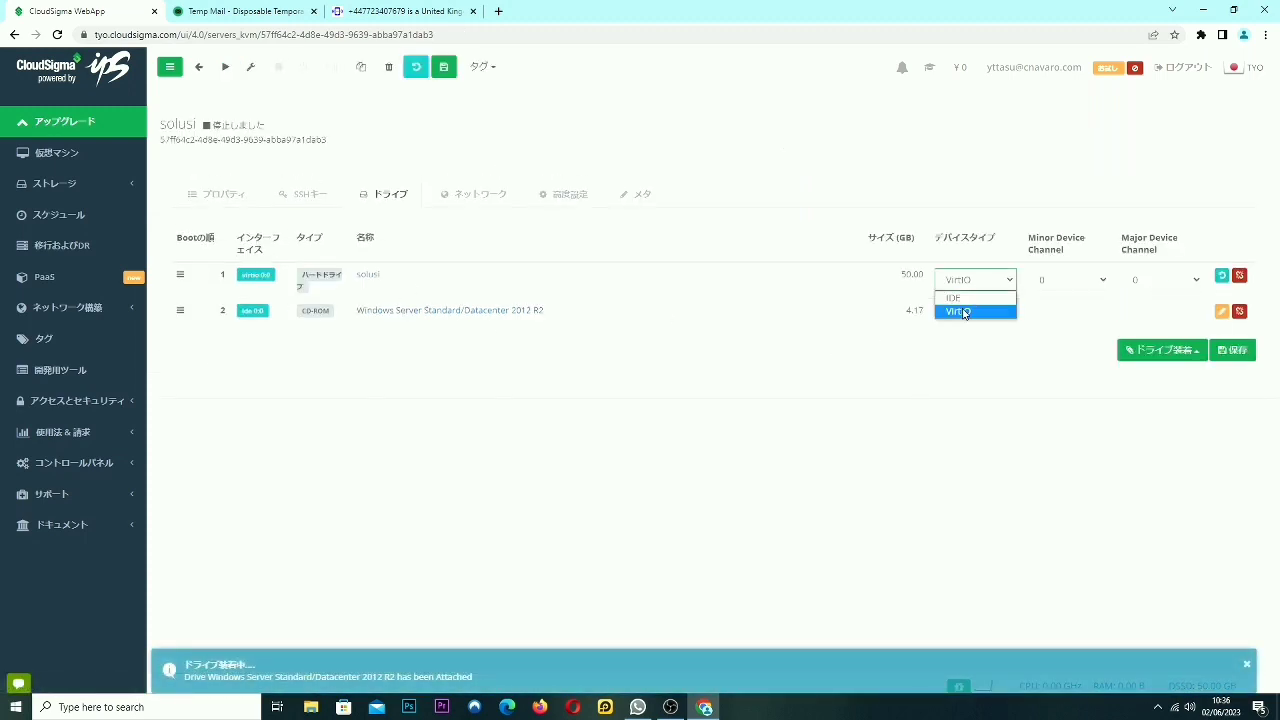
left_click(966, 311)
left_click(1048, 281)
left_click(1042, 311)
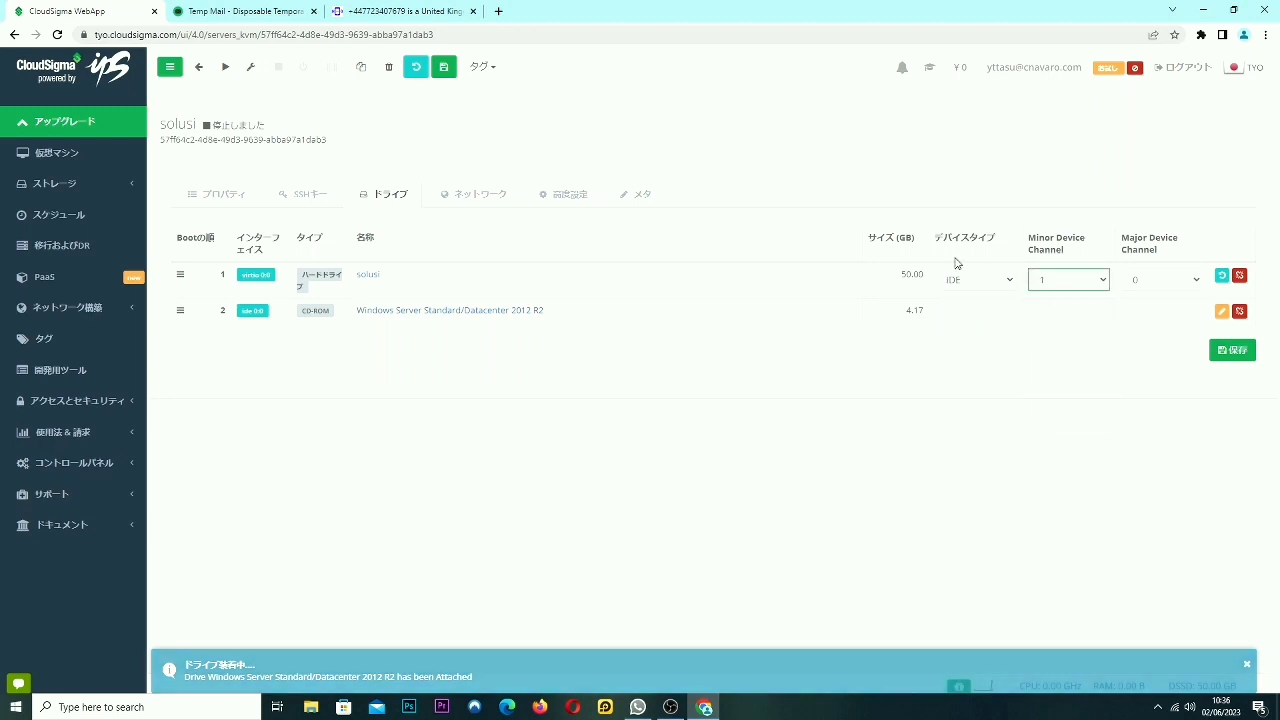
left_click(988, 283)
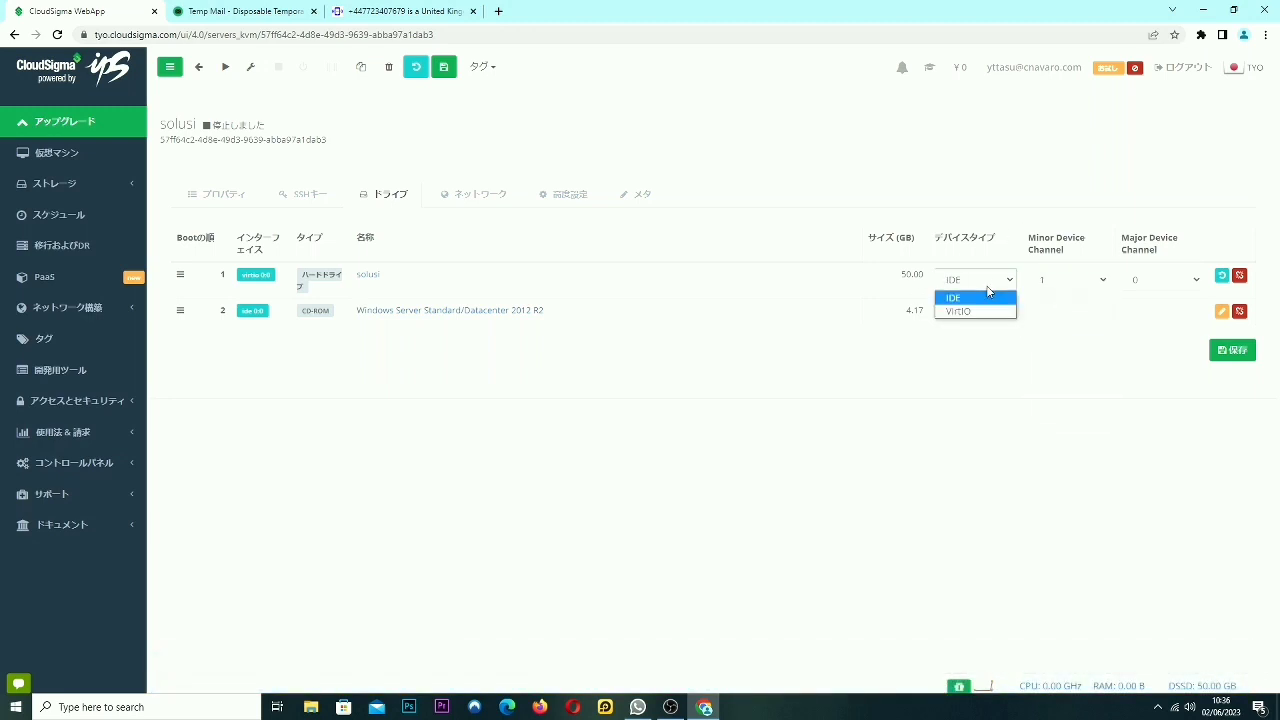
left_click(980, 300)
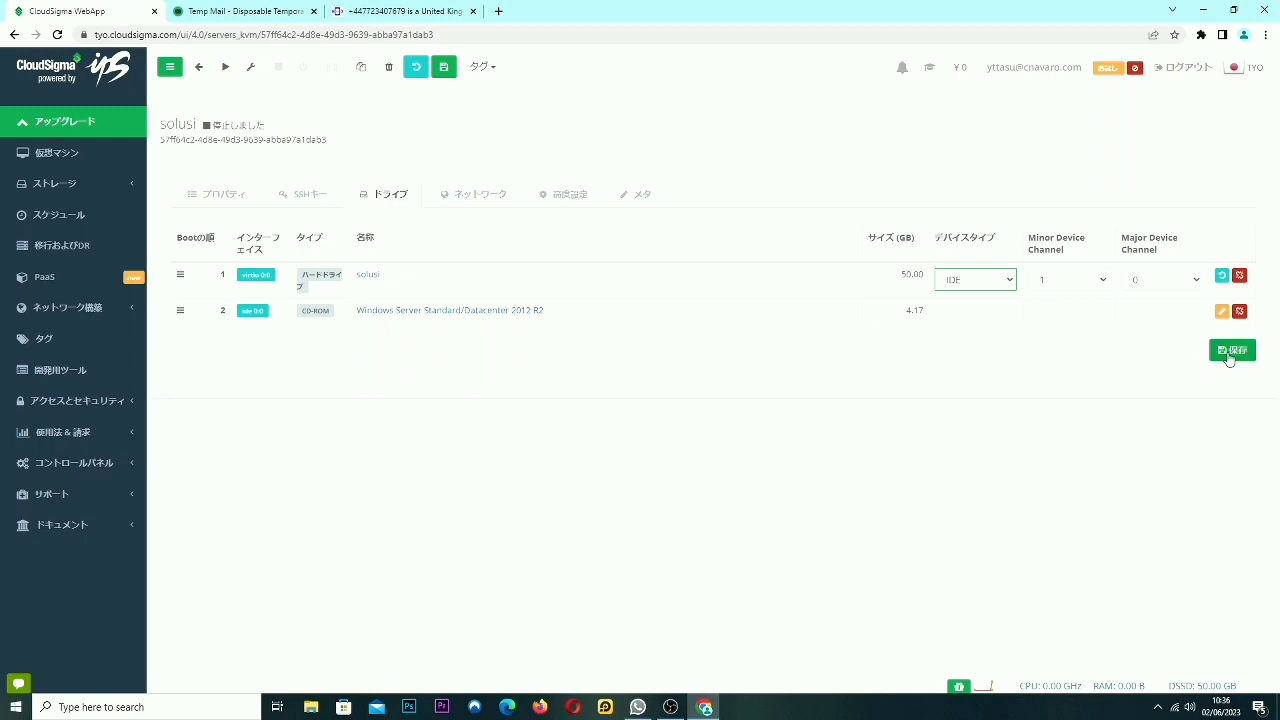
left_click(1232, 350)
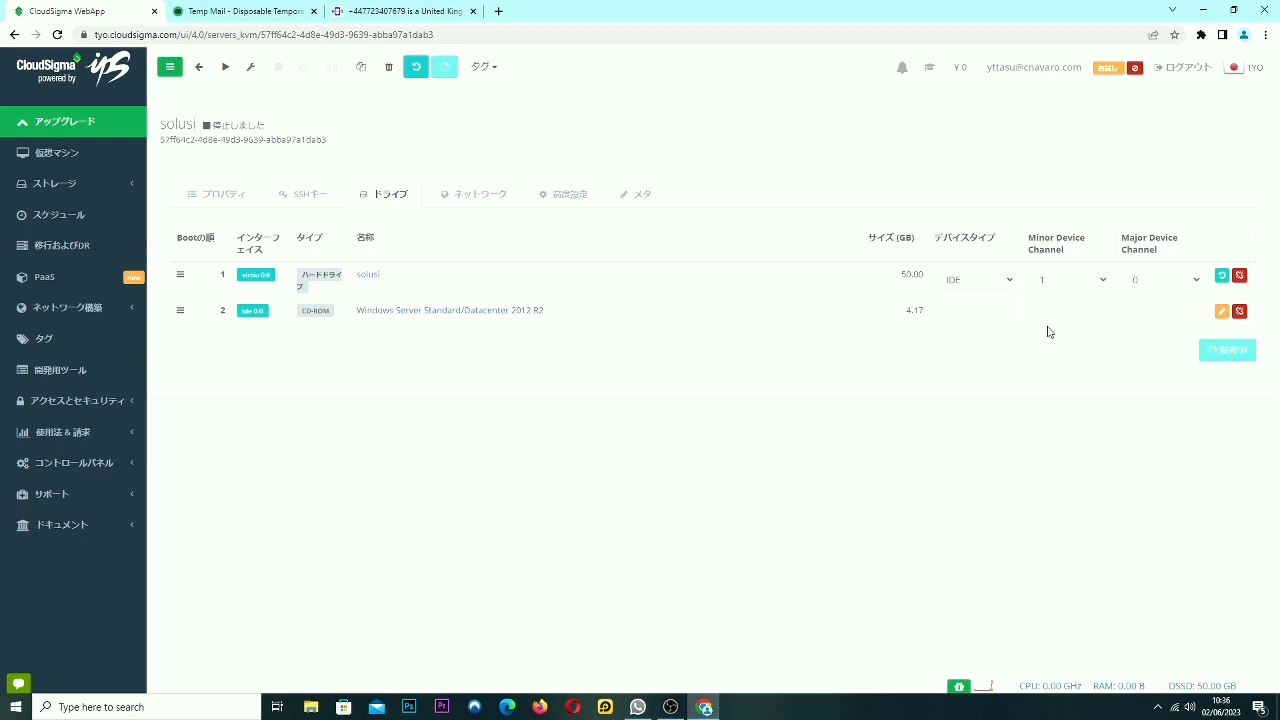
Change the network card model to Intel PRO/1000 and save.
left_click(449, 193)
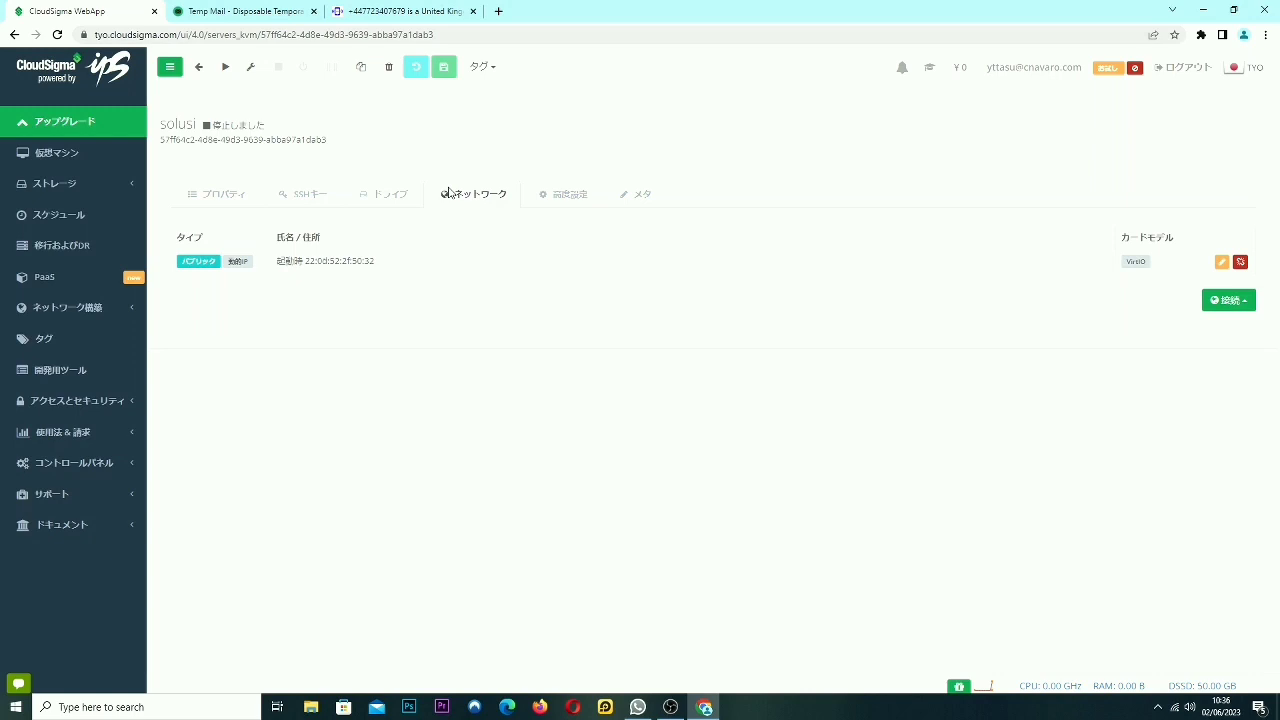
left_click(1221, 261)
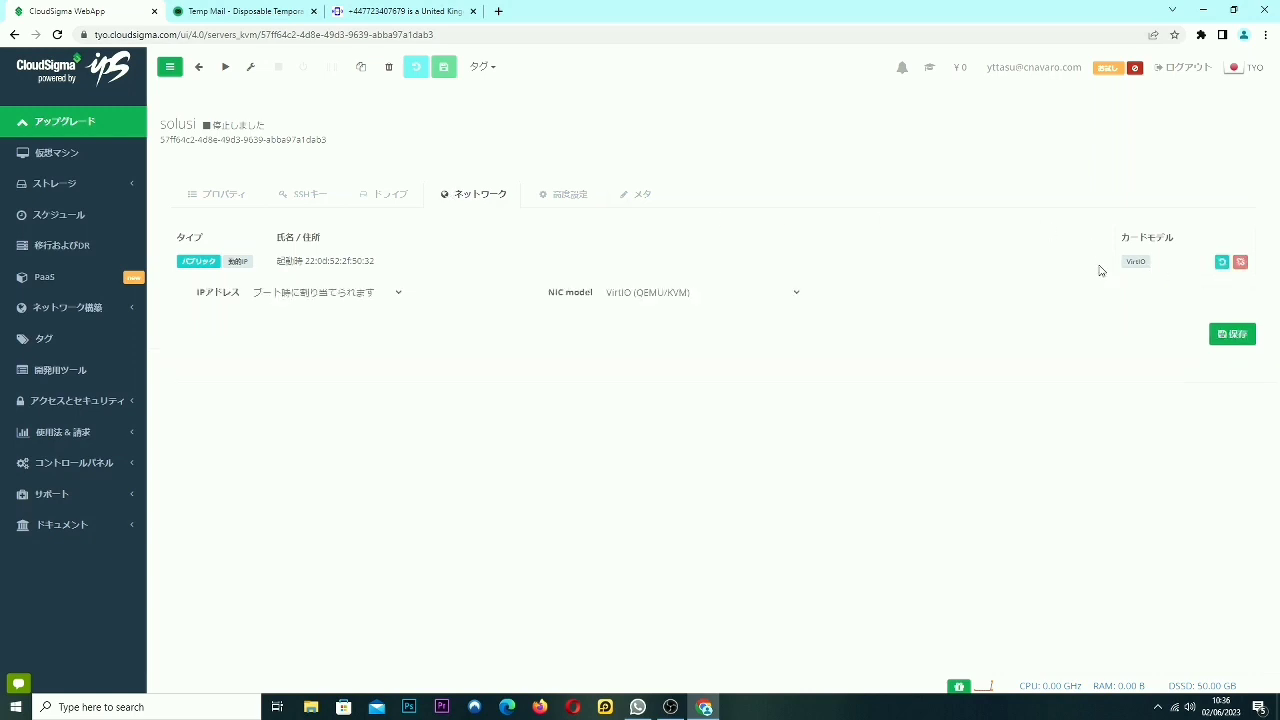
left_click(737, 292)
left_click(716, 326)
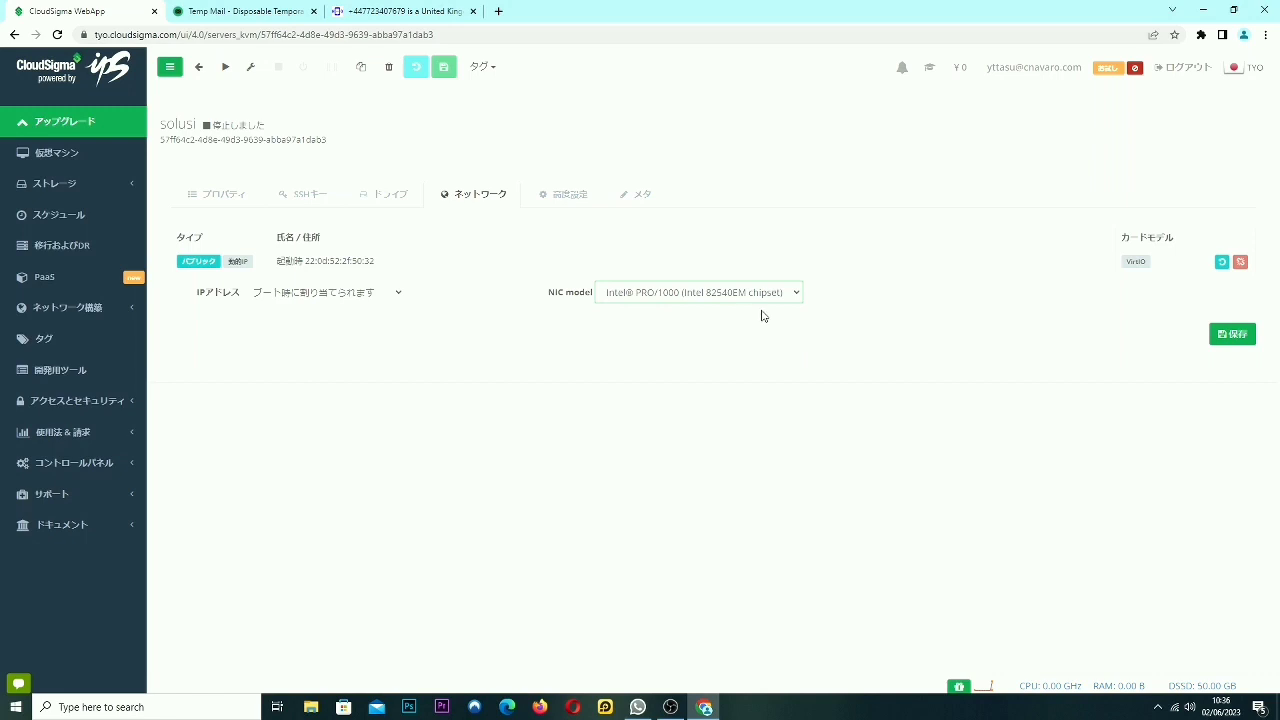
left_click(1233, 338)
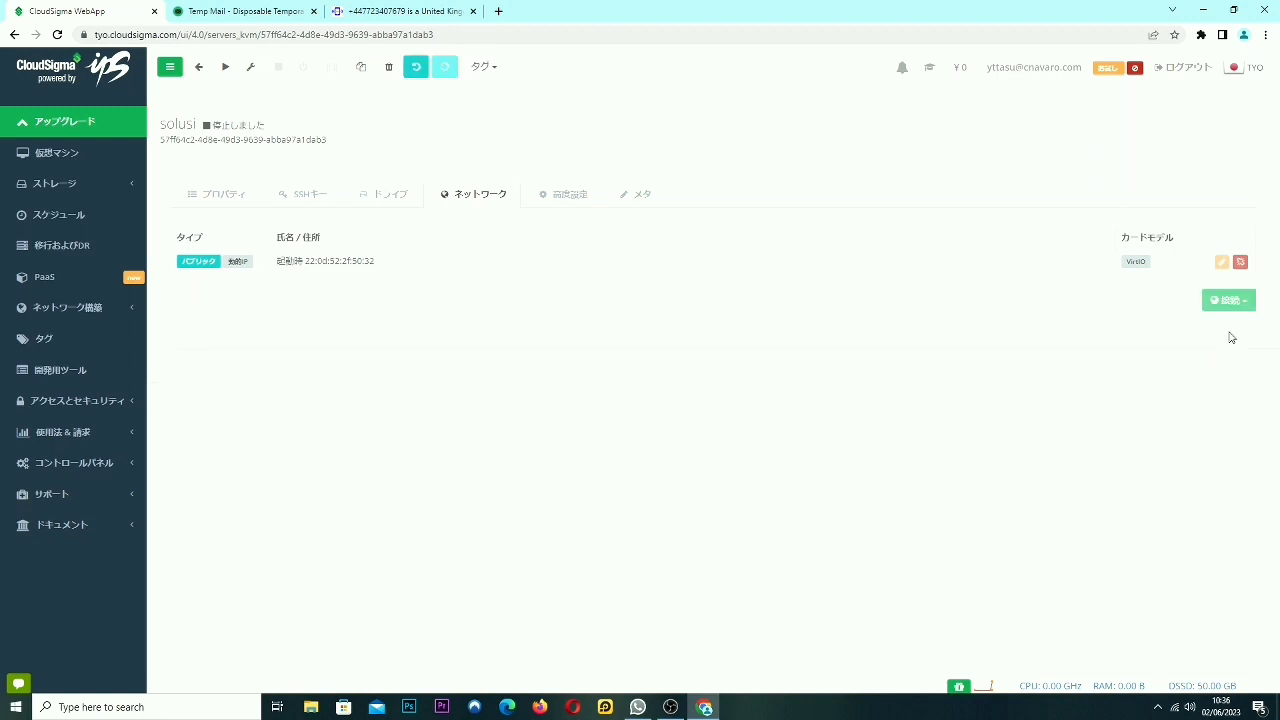
Raise the CPU processing units to 3 in advanced settings and save.
left_click(546, 195)
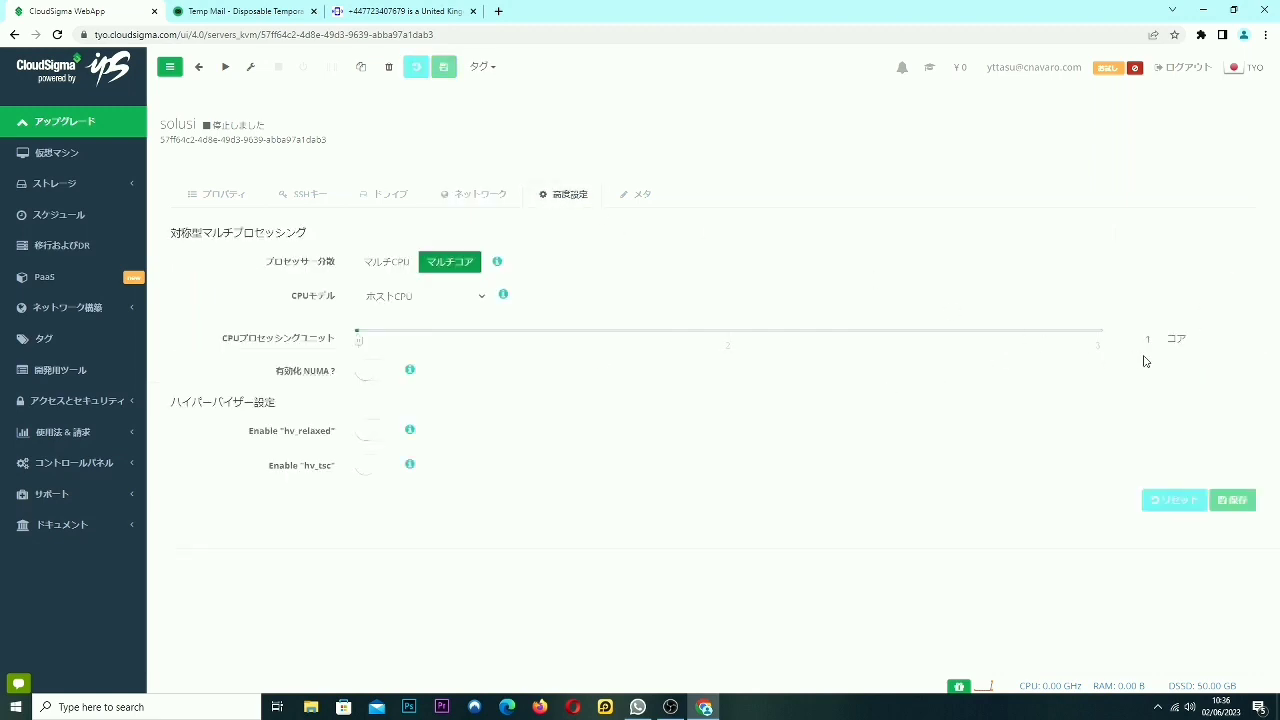
left_click(1097, 335)
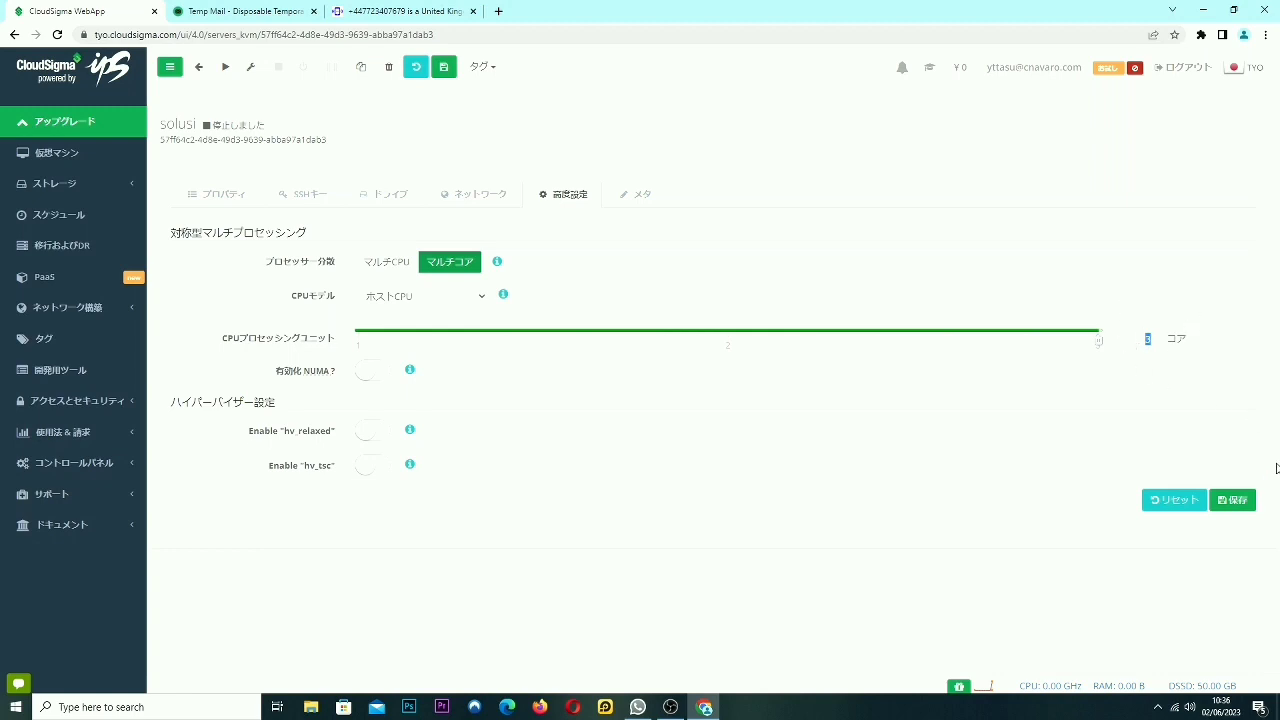
left_click(1231, 502)
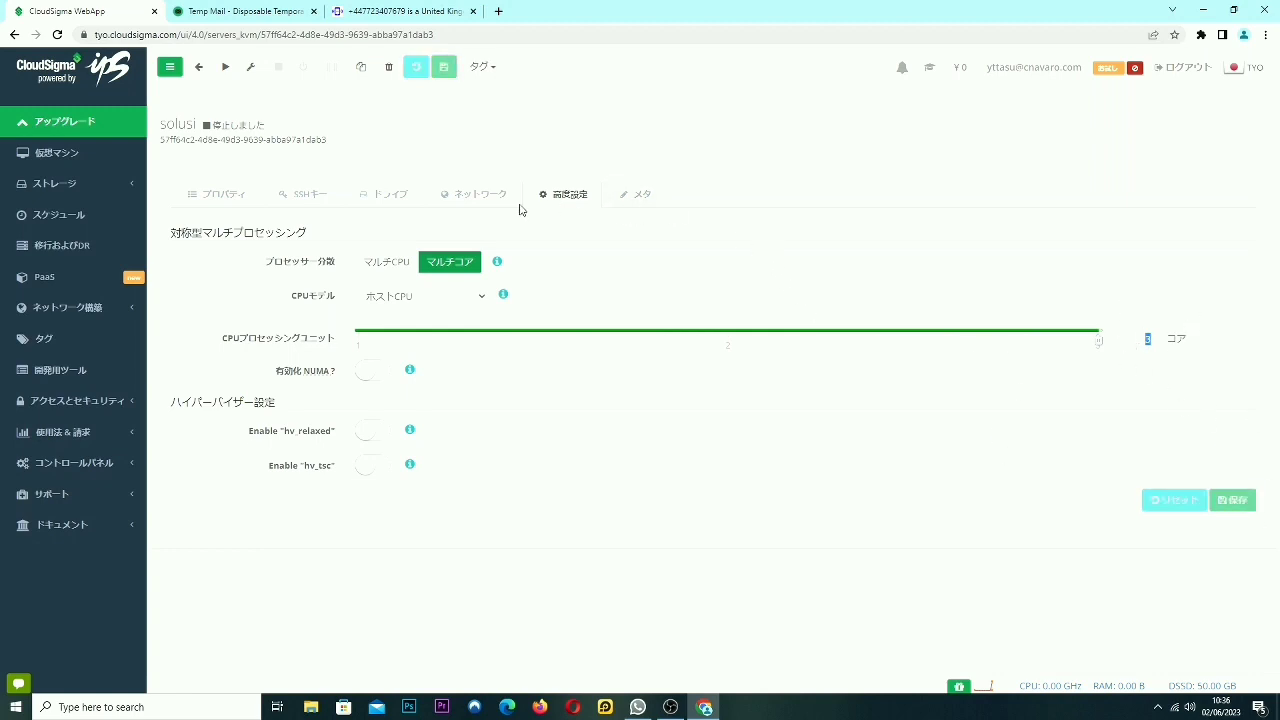
left_click(222, 194)
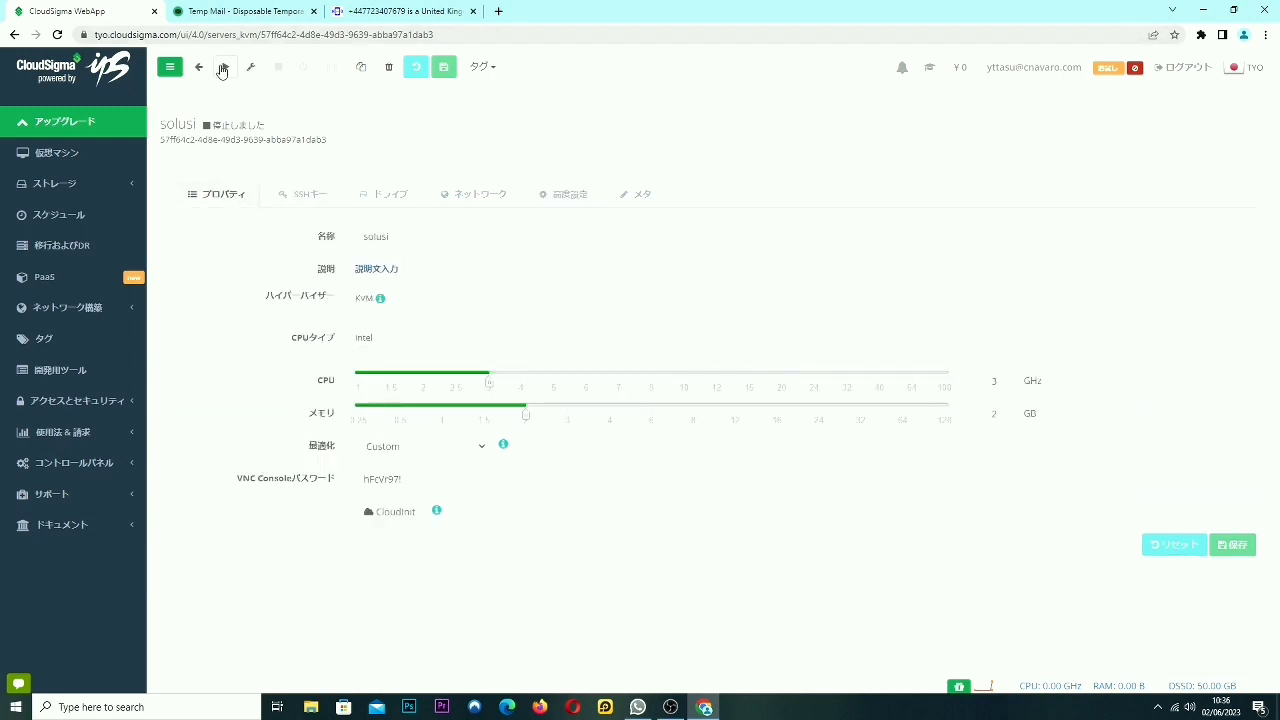
Start the solusi server and switch its VNC tunnel on.
left_click(223, 67)
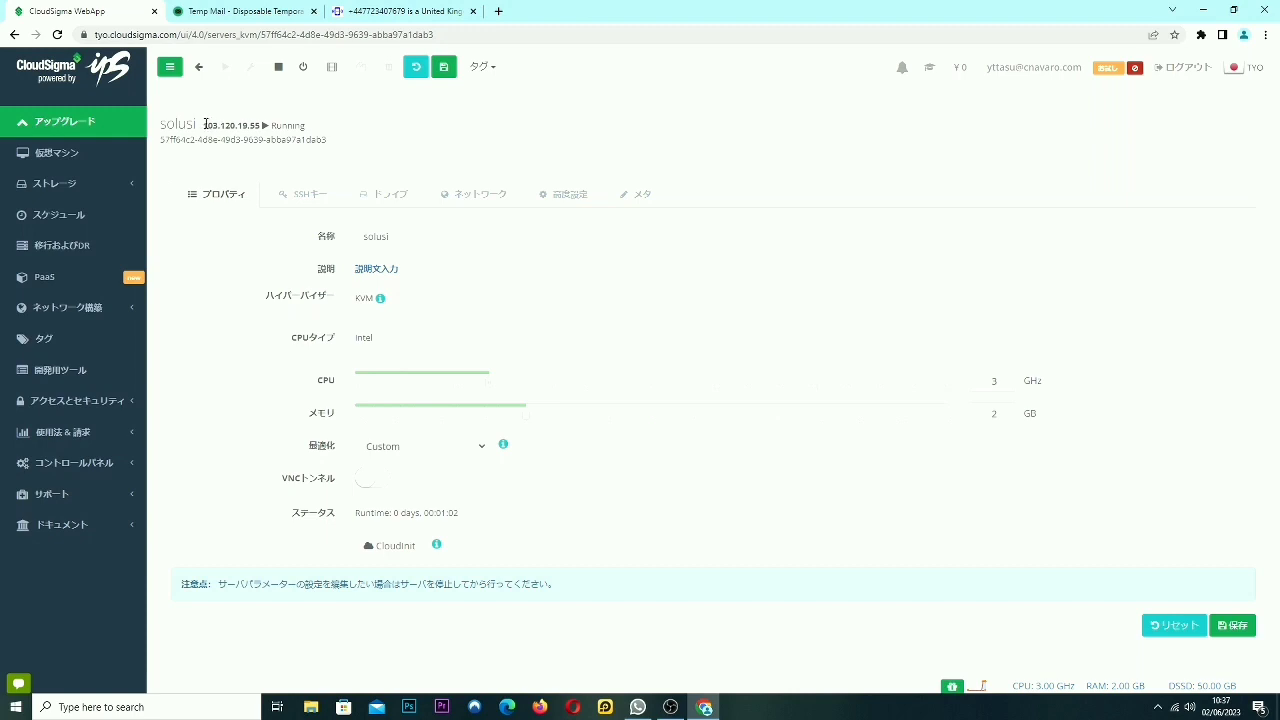
left_click_drag(205, 124, 237, 126)
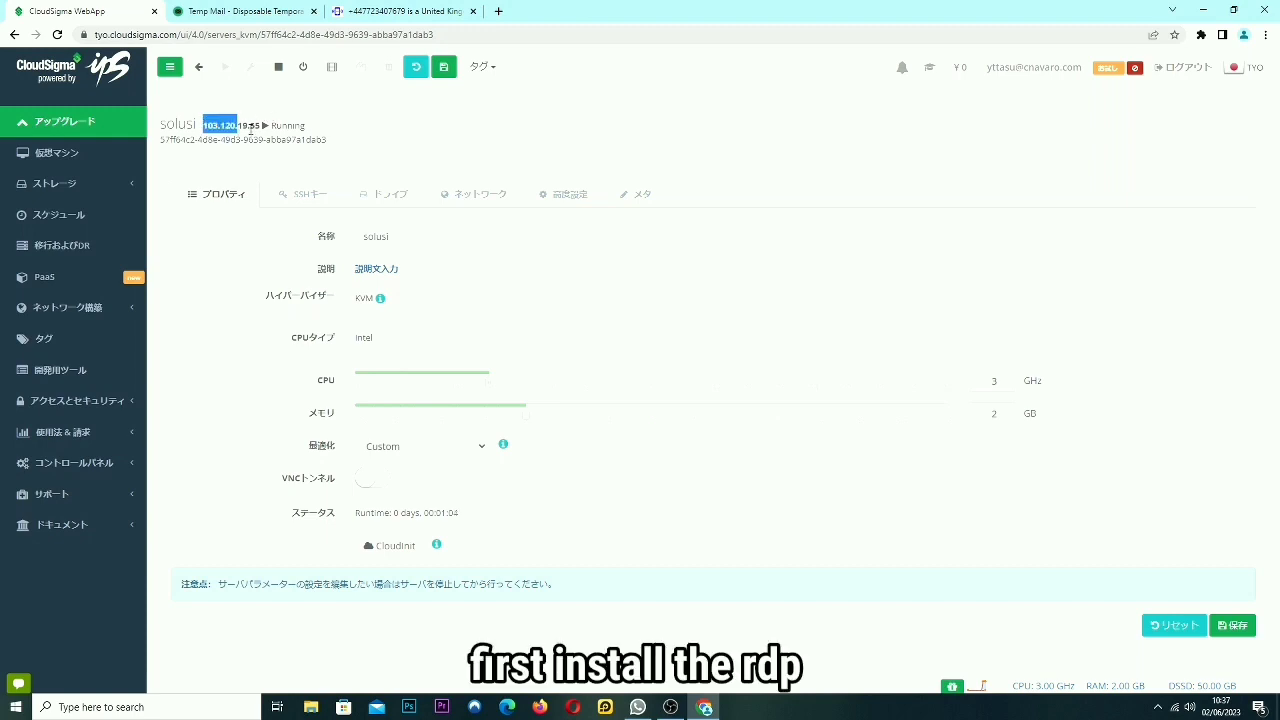
left_click(250, 129)
left_click_drag(283, 480, 302, 482)
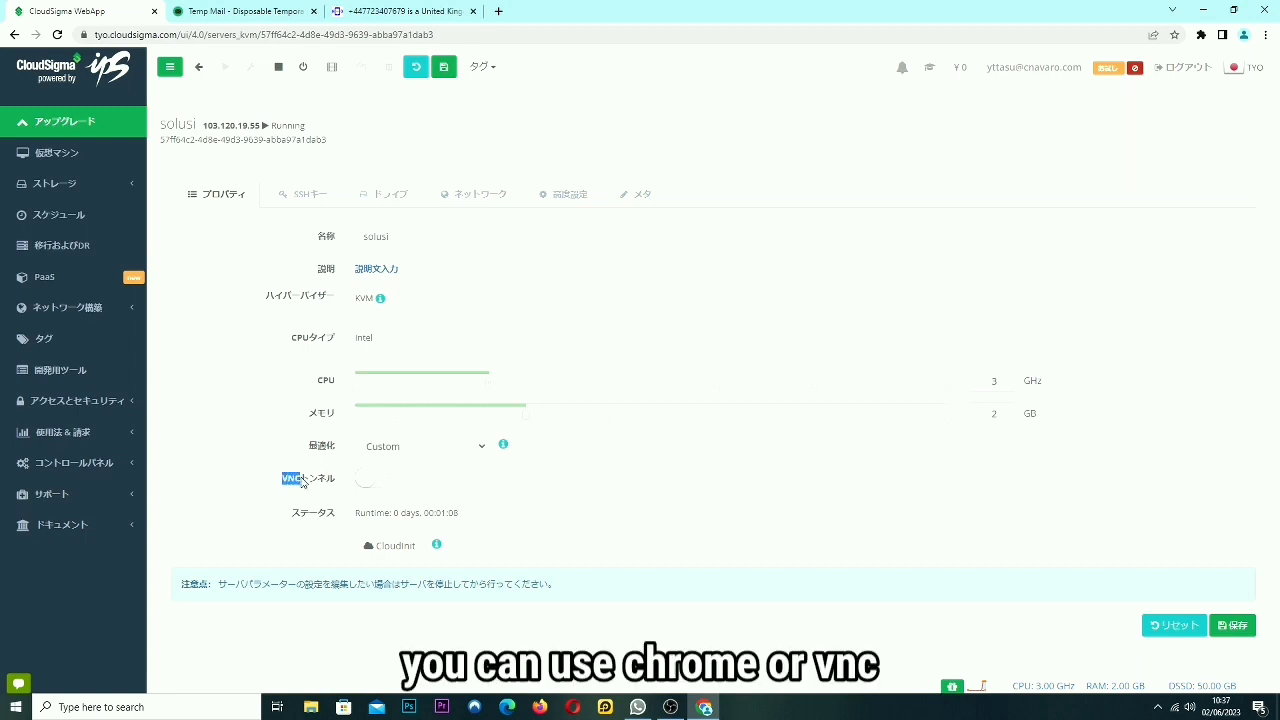
left_click(385, 483)
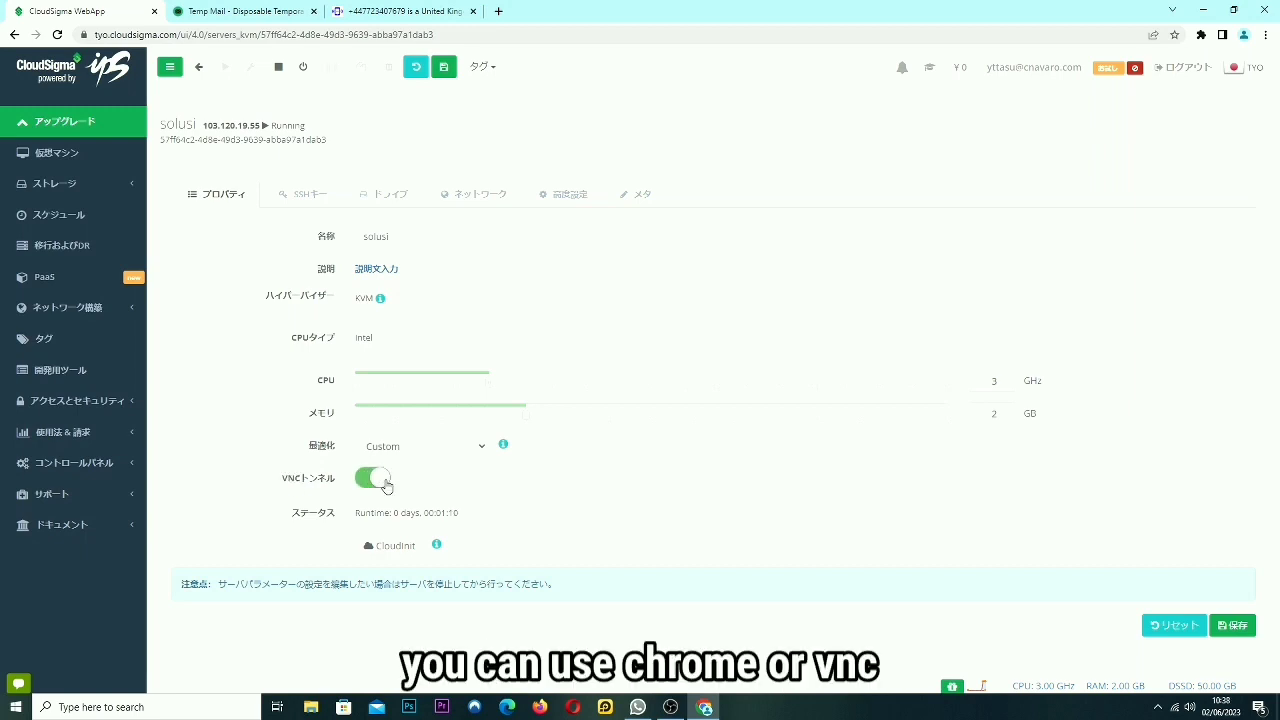
Open the noVNC console and choose Windows Server 2012 R2 Datacenter (Server with a GUI).
left_click(465, 514)
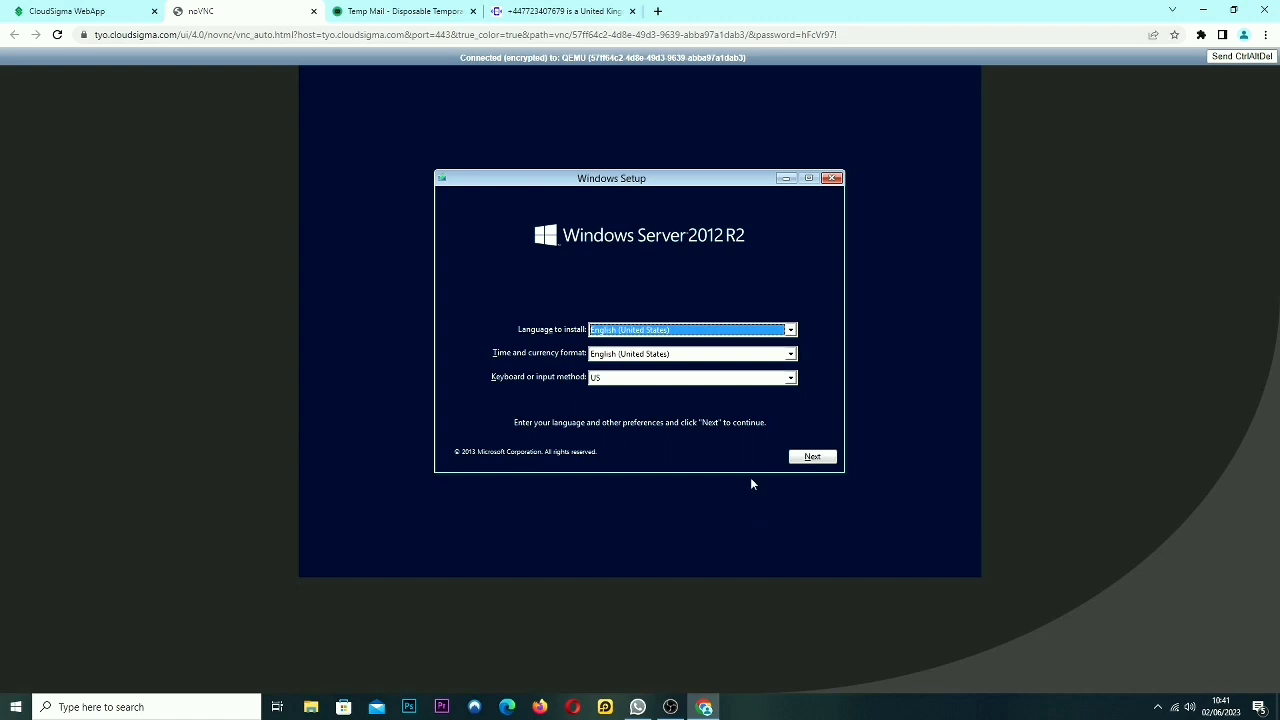
left_click(810, 458)
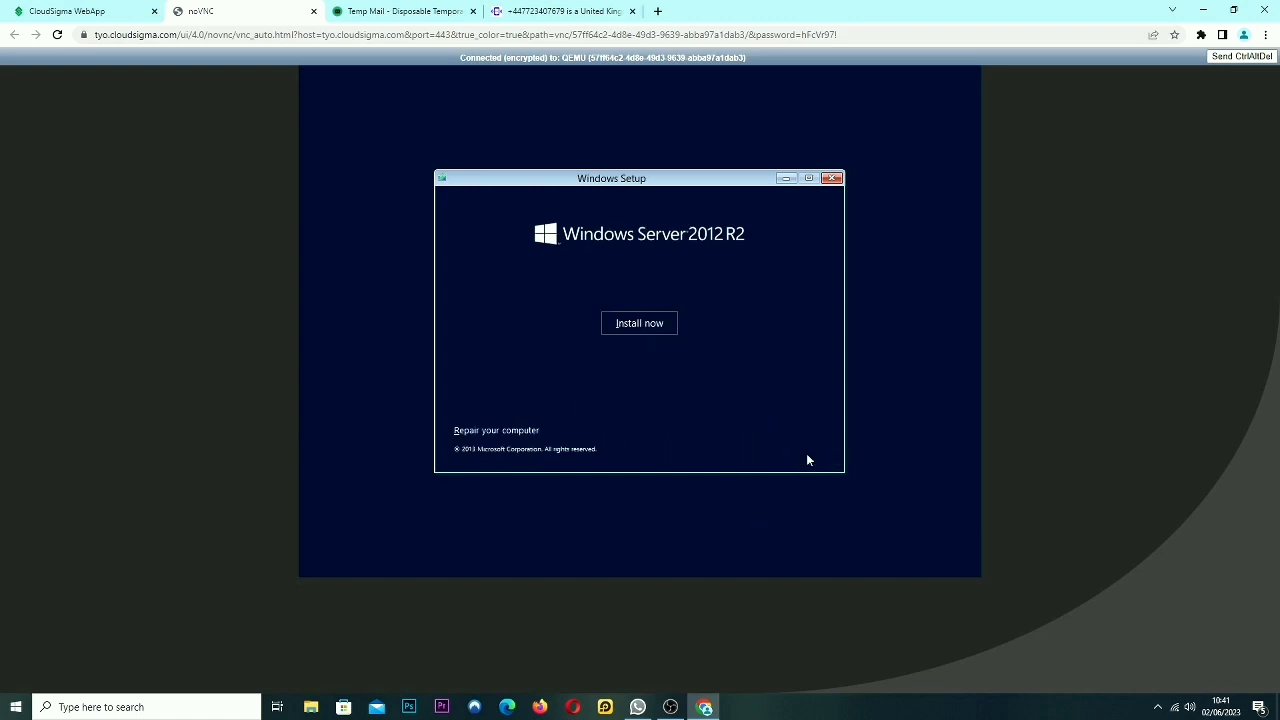
left_click(637, 325)
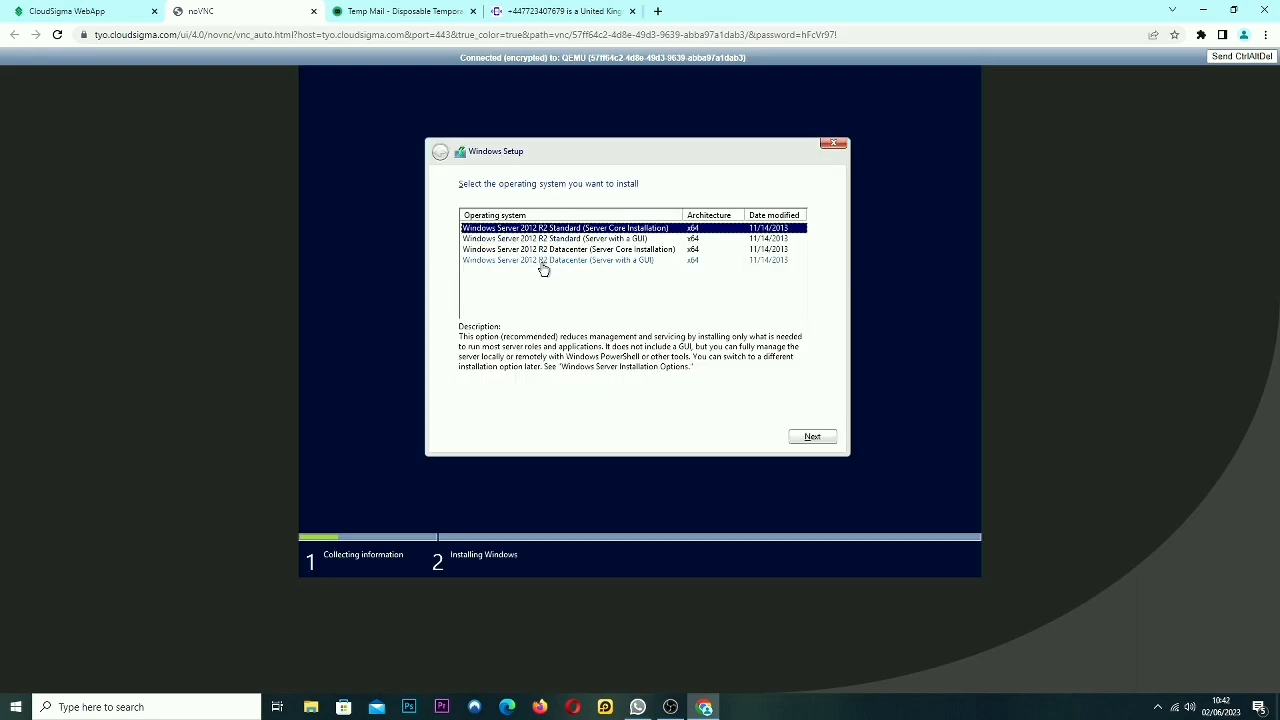
left_click(541, 262)
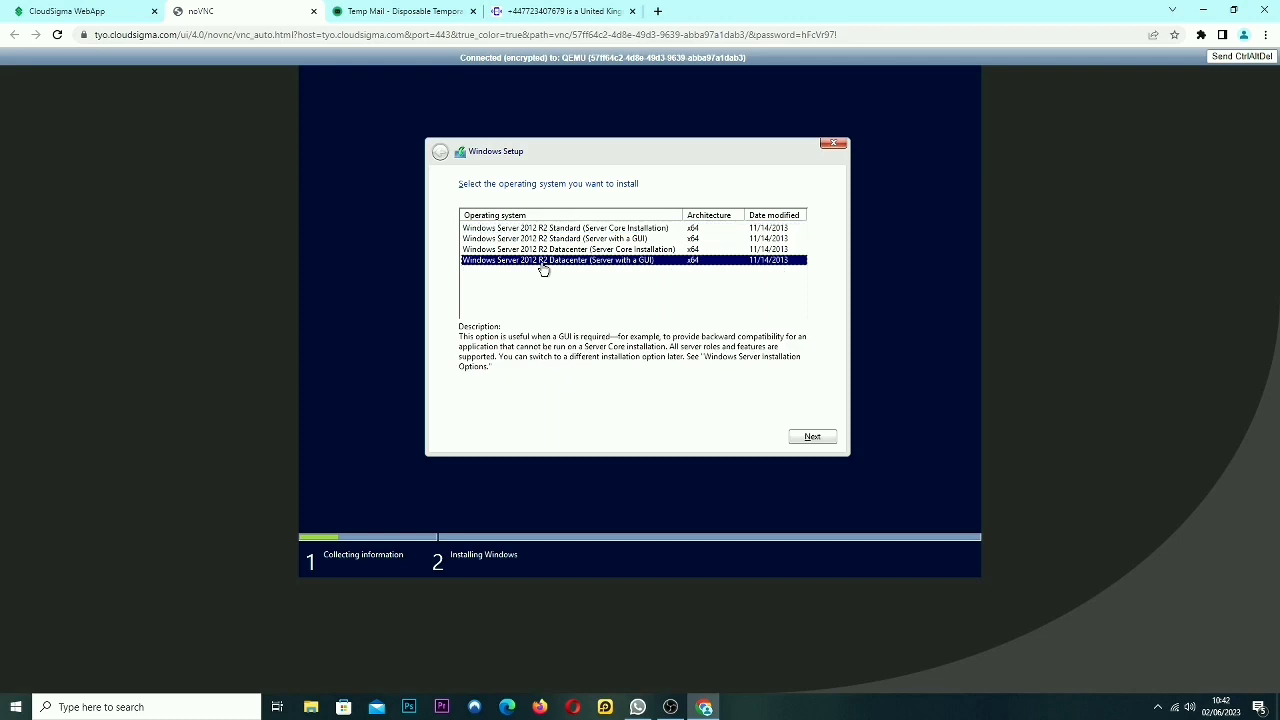
left_click(814, 439)
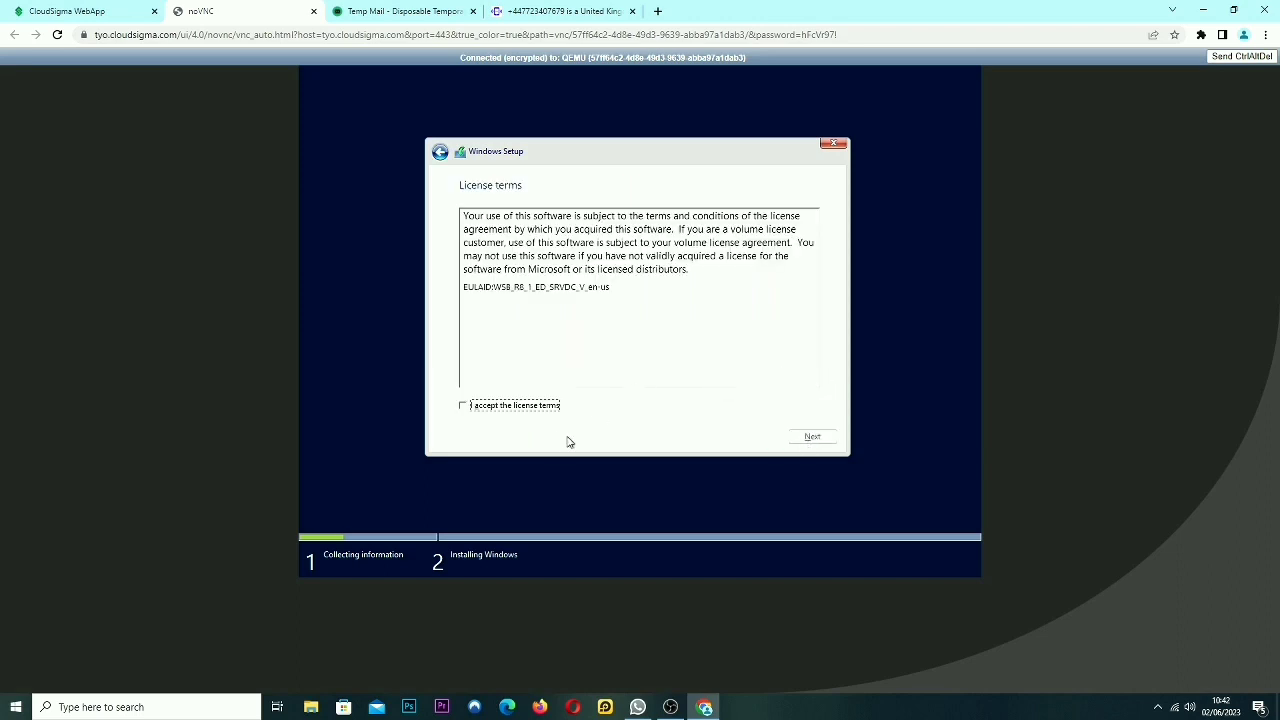
Accept the license and do a custom install onto unallocated Drive 0.
left_click(488, 409)
left_click(811, 440)
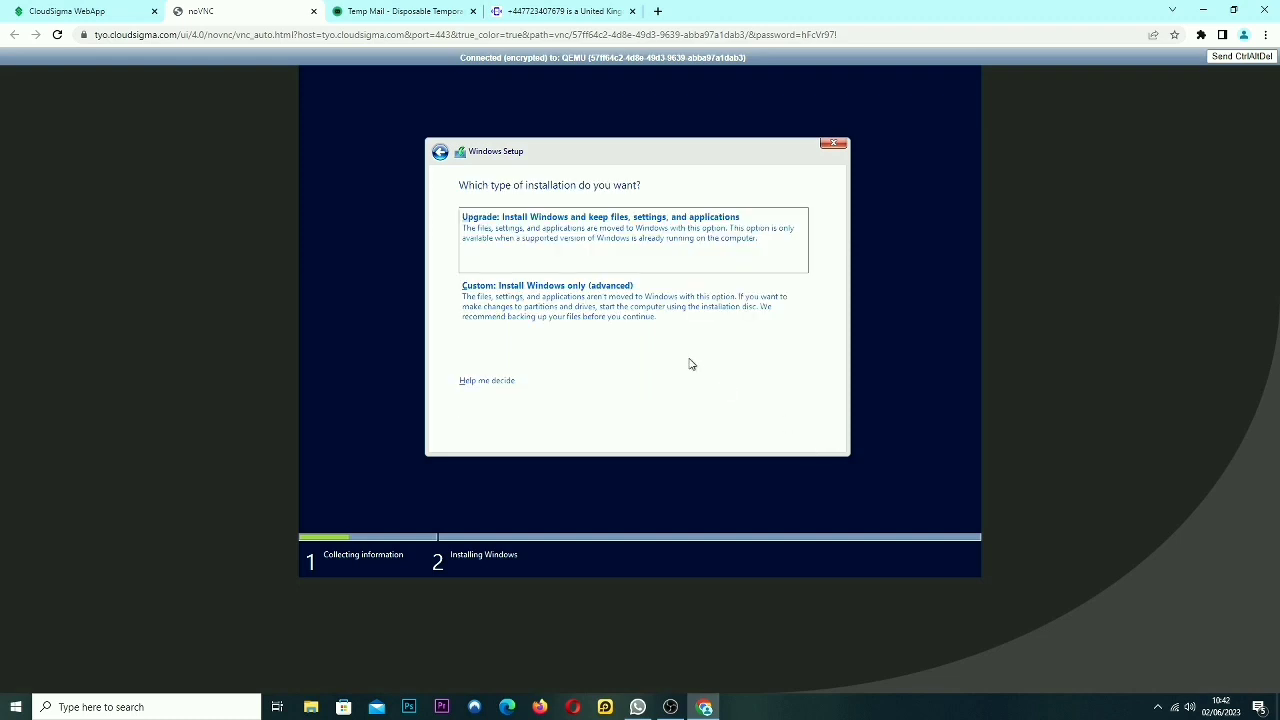
left_click(635, 326)
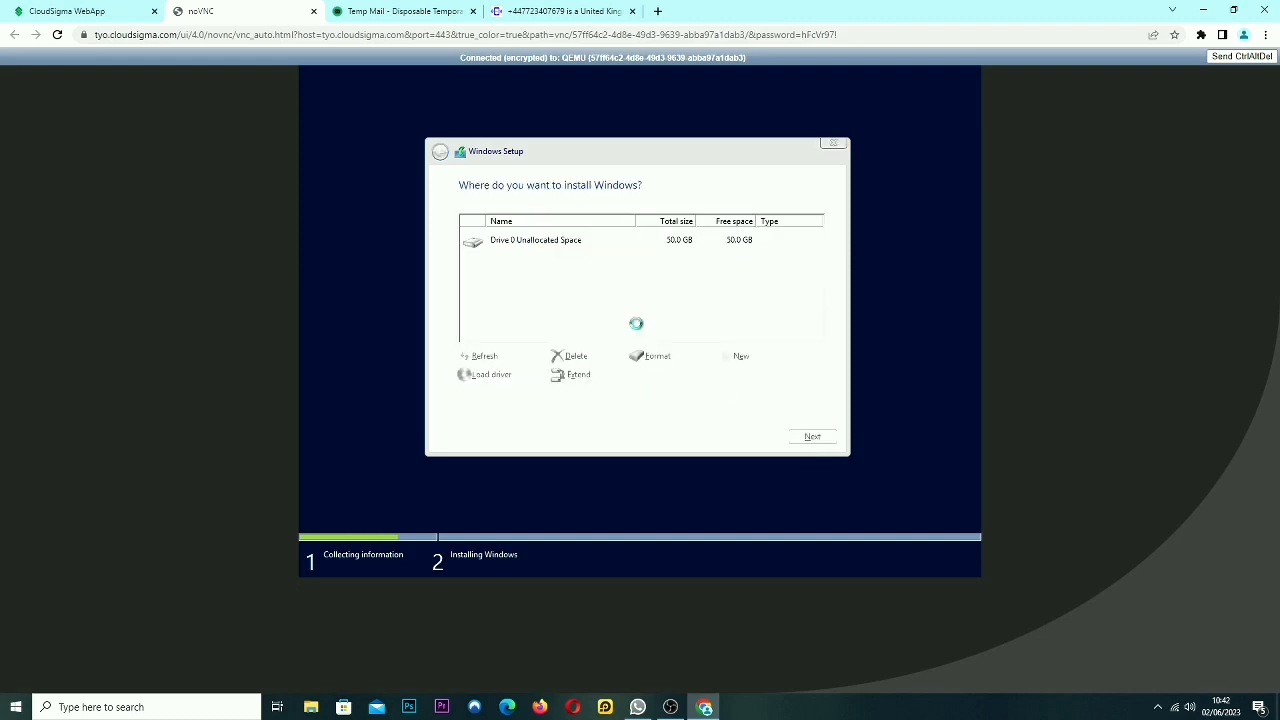
left_click(812, 437)
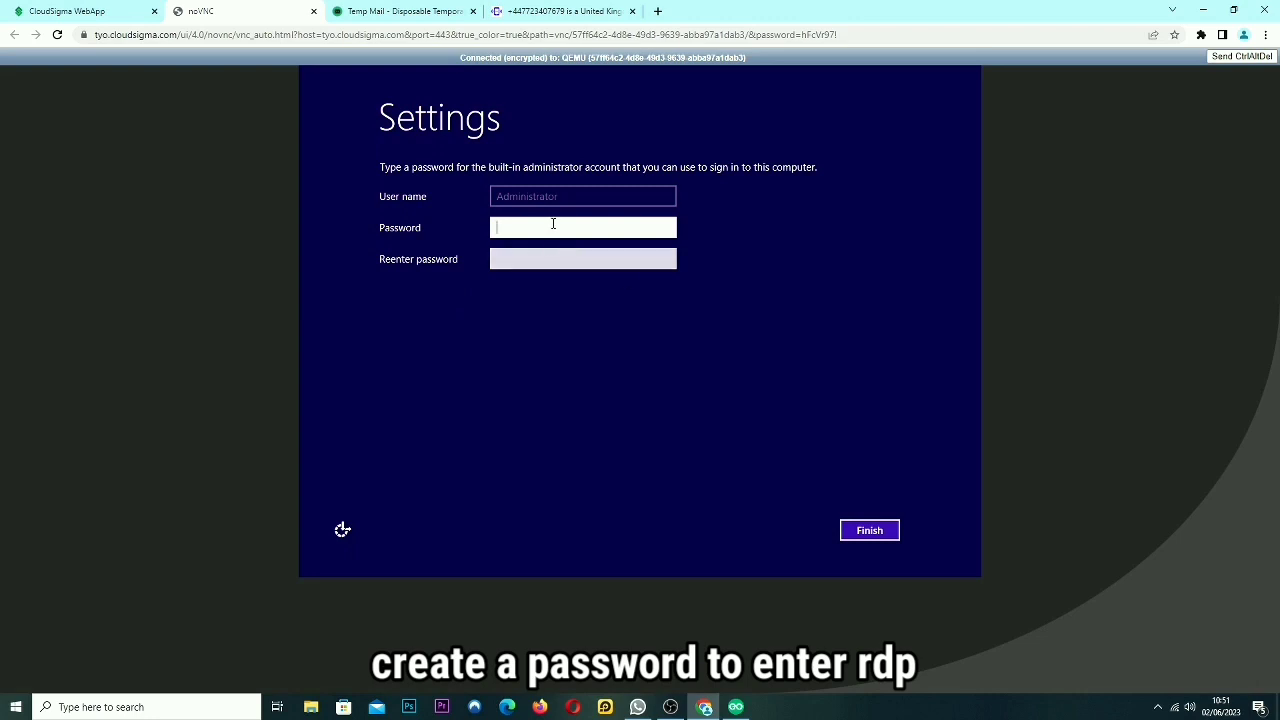
Enter and confirm the Administrator password, then finish setup.
type("******")
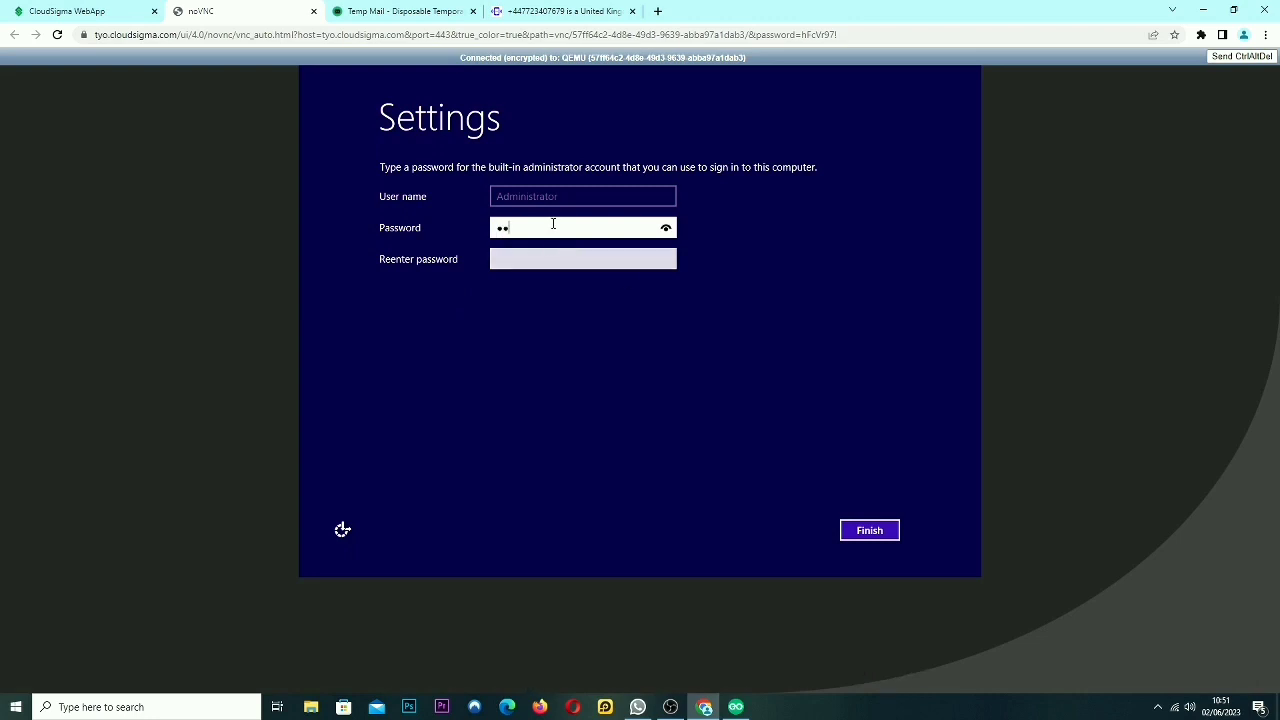
type("*****")
left_click(556, 259)
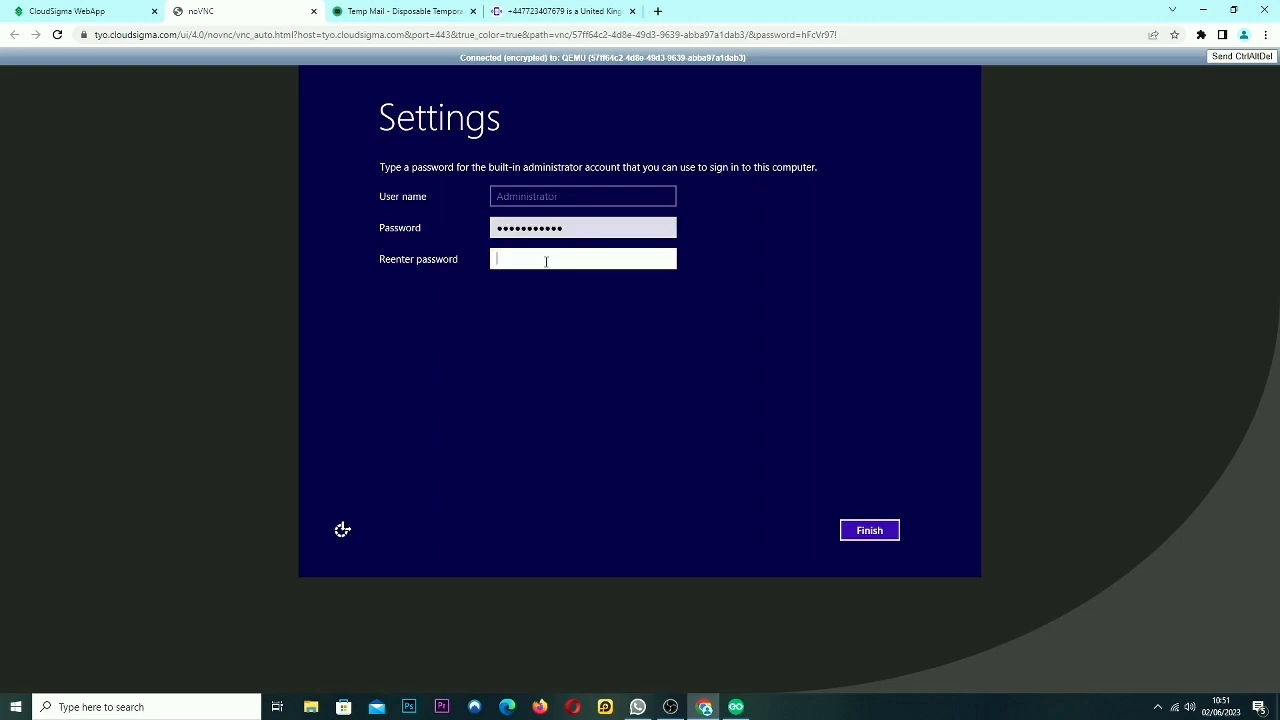
type("**********")
left_click(869, 530)
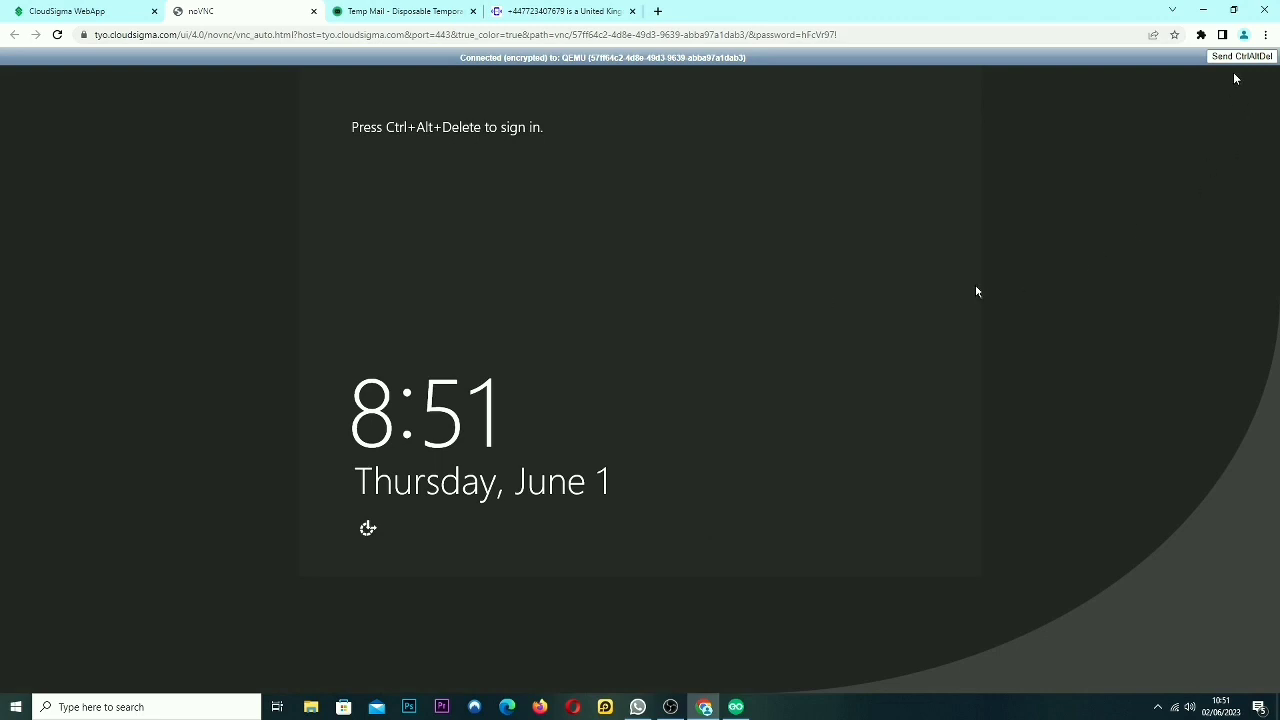
Send Ctrl+Alt+Delete and sign in as Administrator with the account password.
left_click(1229, 58)
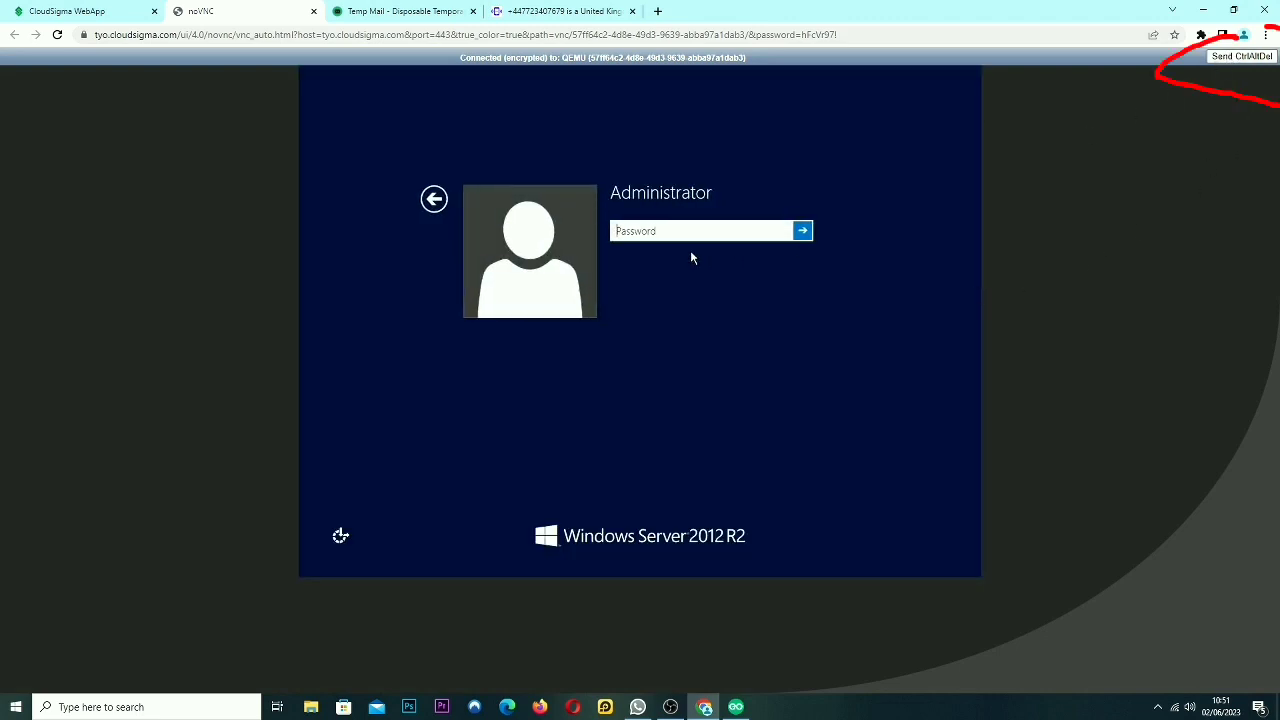
type("•••••")
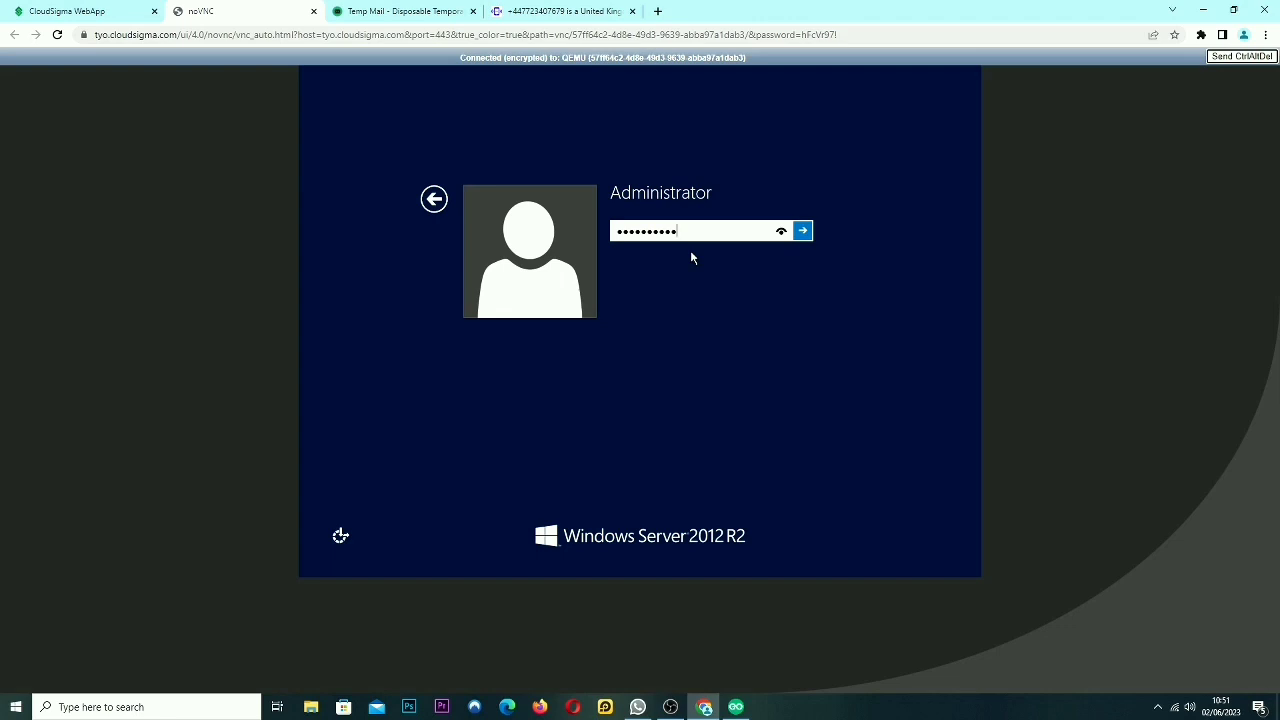
left_click(804, 231)
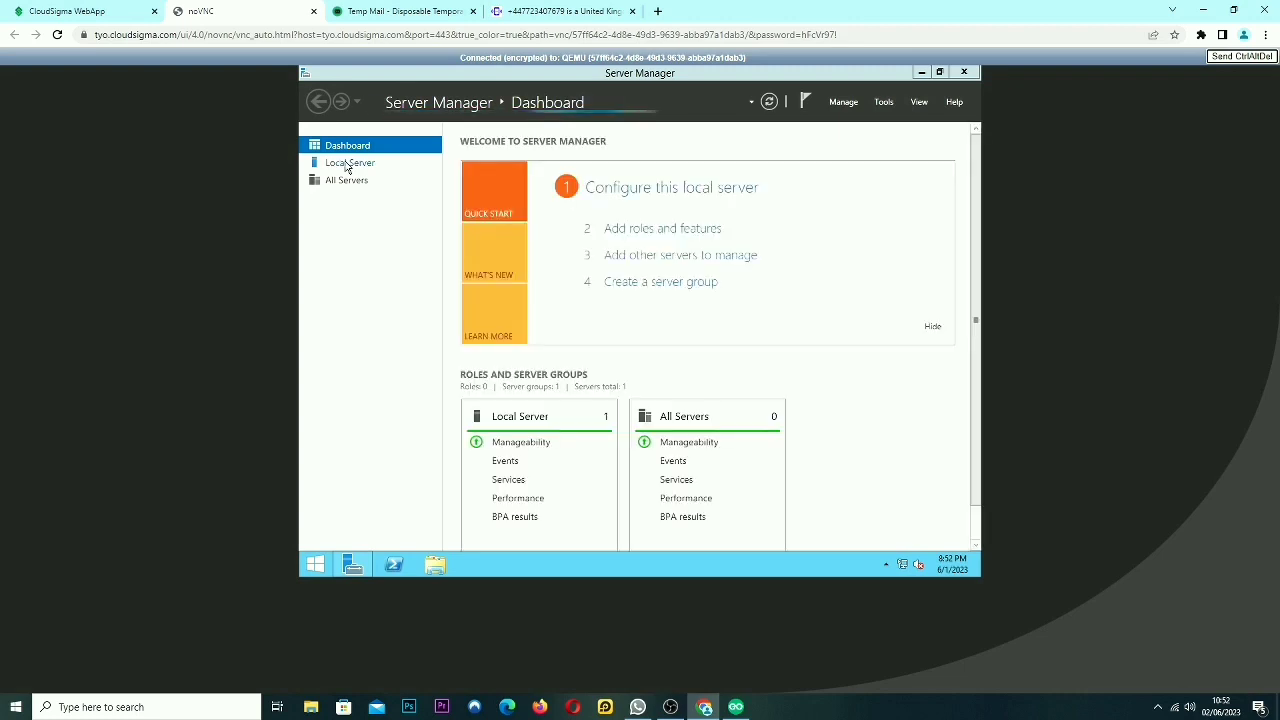
Allow remote connections in Local Server's Remote Desktop settings, then return to CloudSigma.
left_click(357, 168)
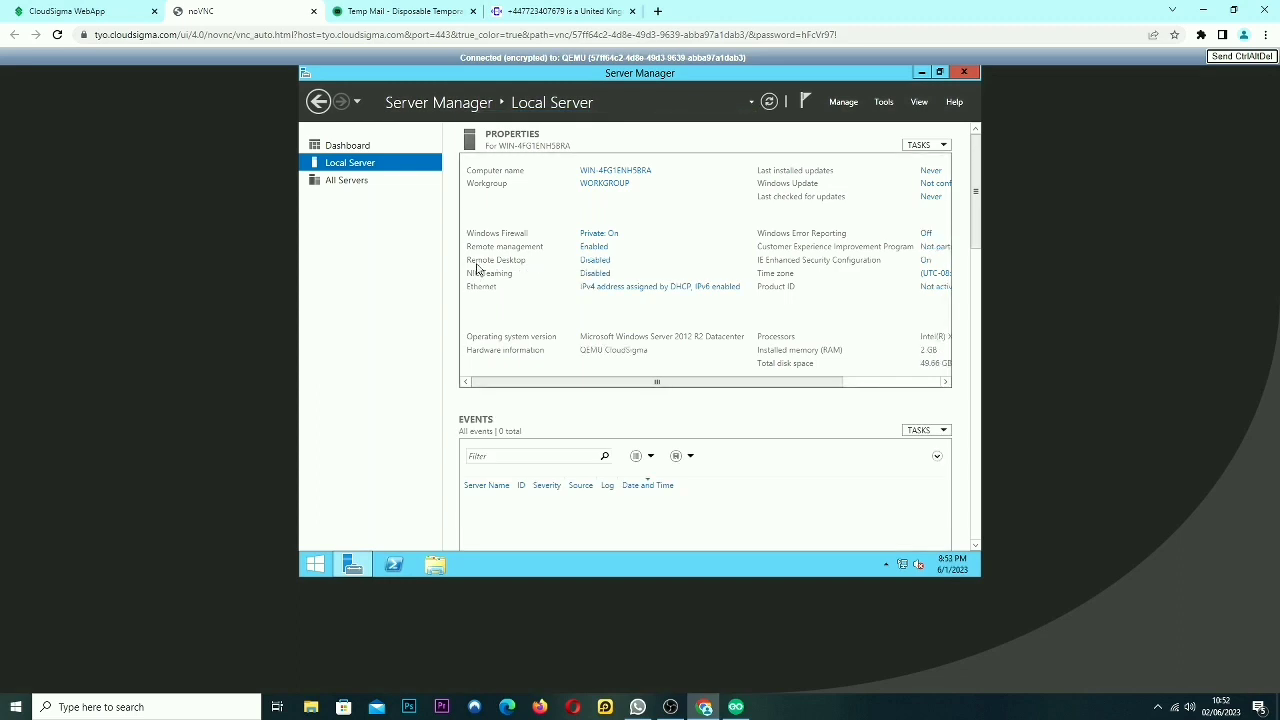
left_click(595, 261)
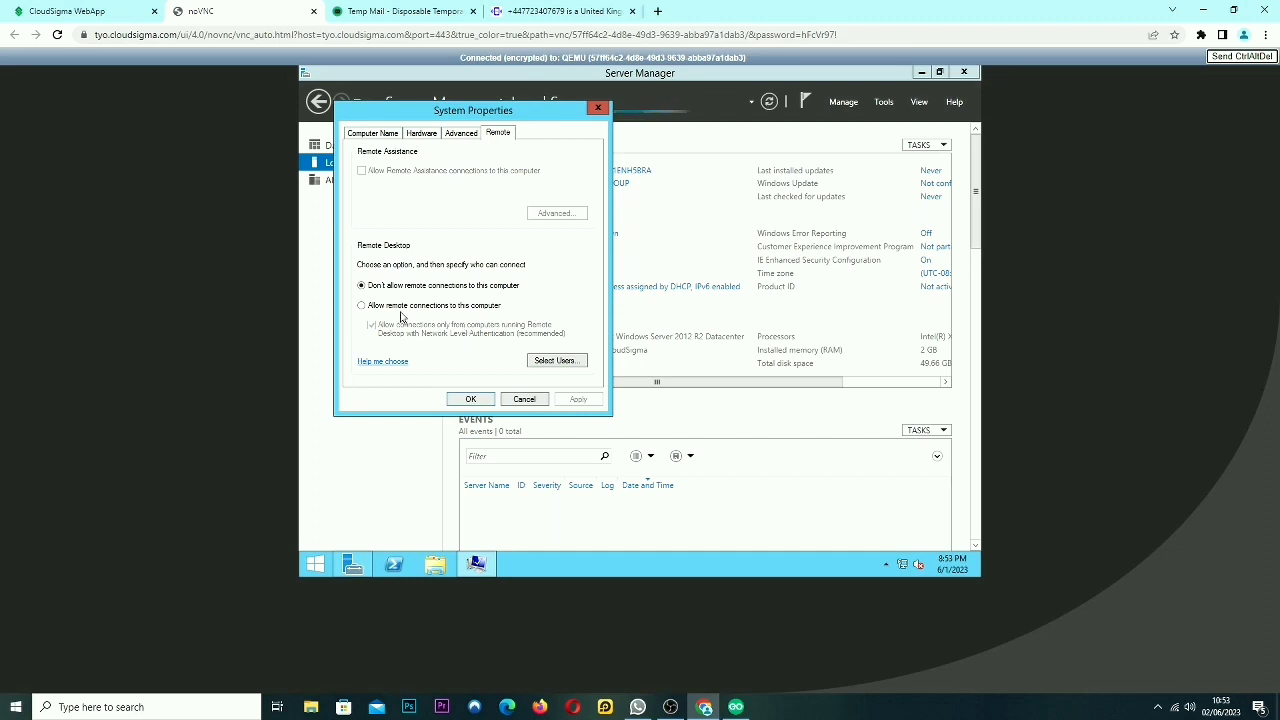
left_click(397, 307)
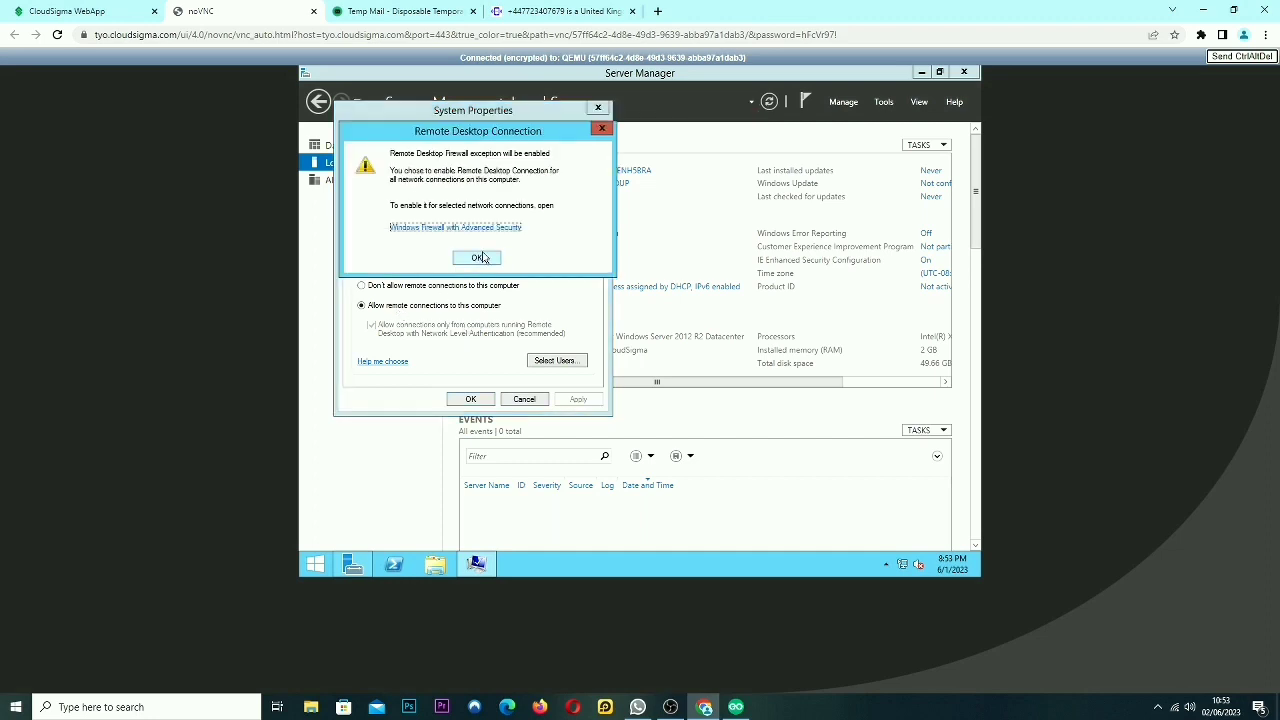
left_click(478, 259)
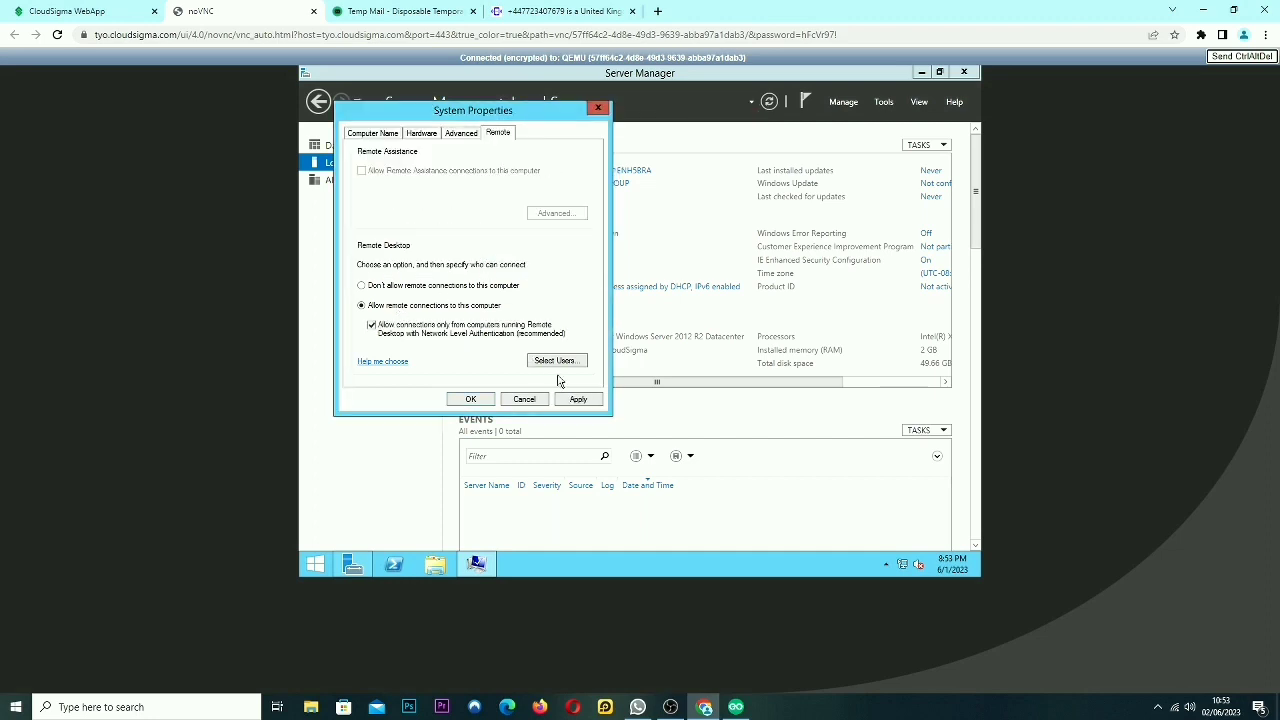
left_click(578, 400)
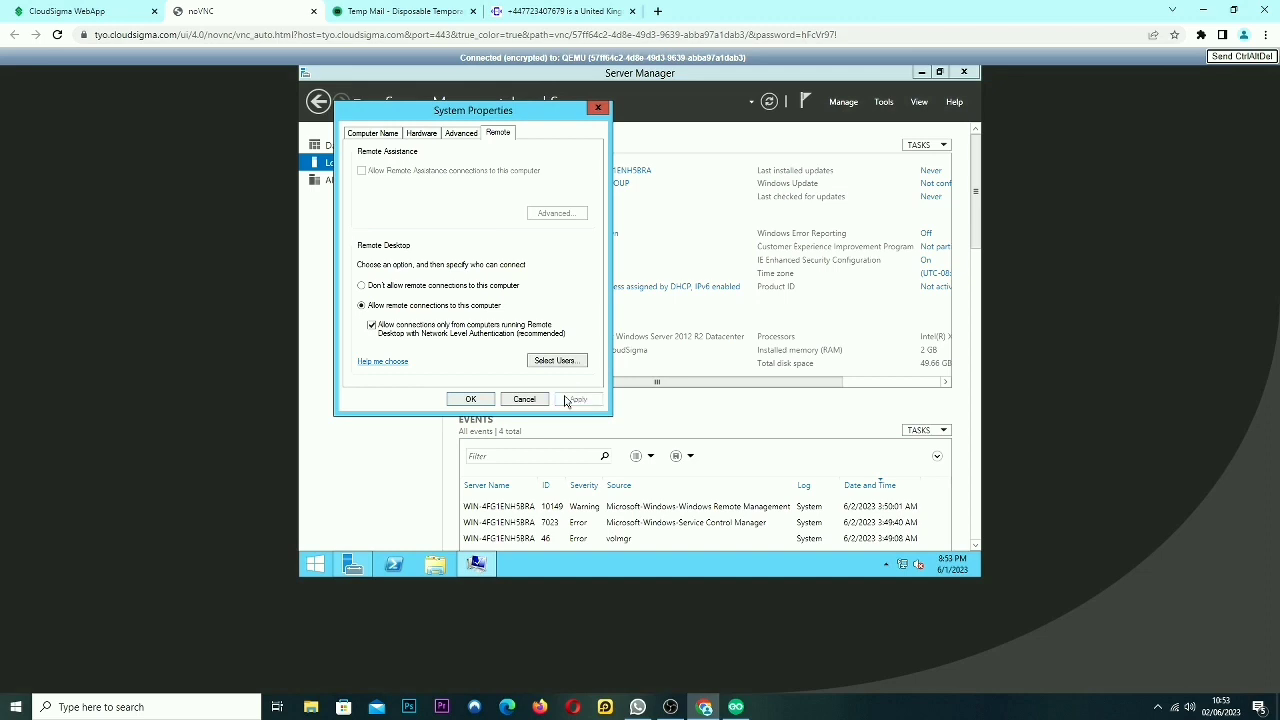
left_click(470, 400)
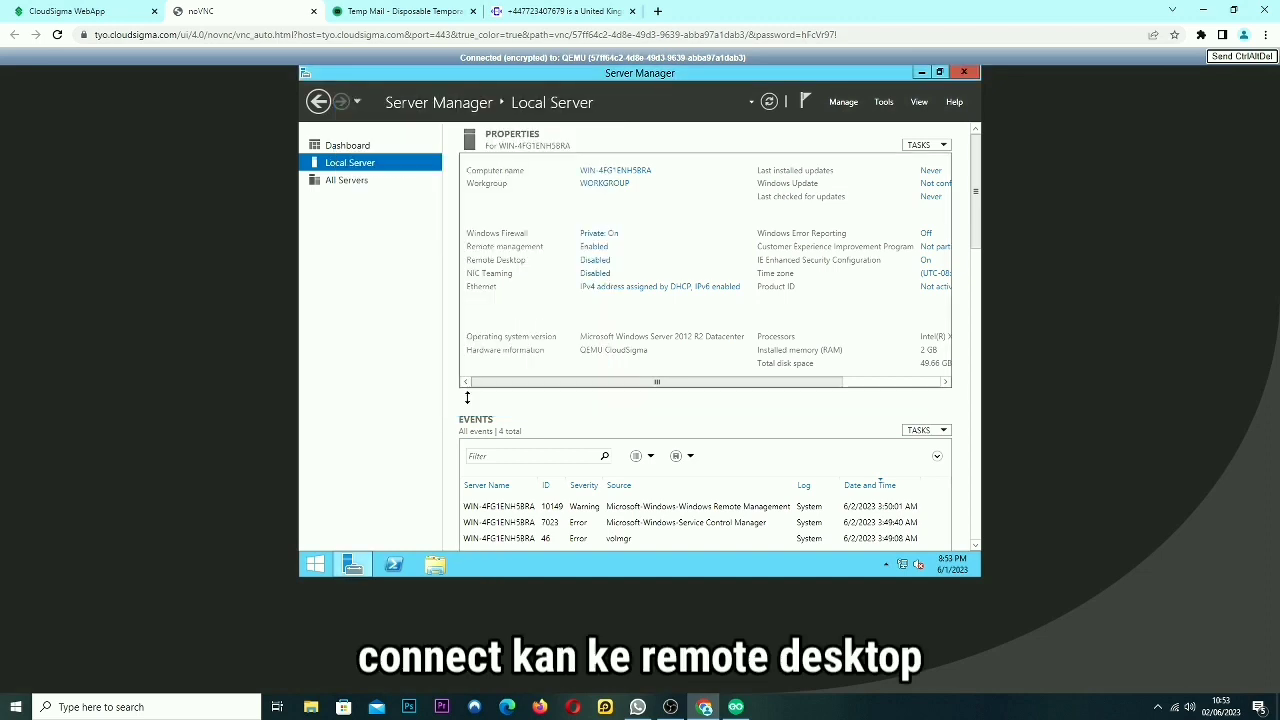
left_click(100, 12)
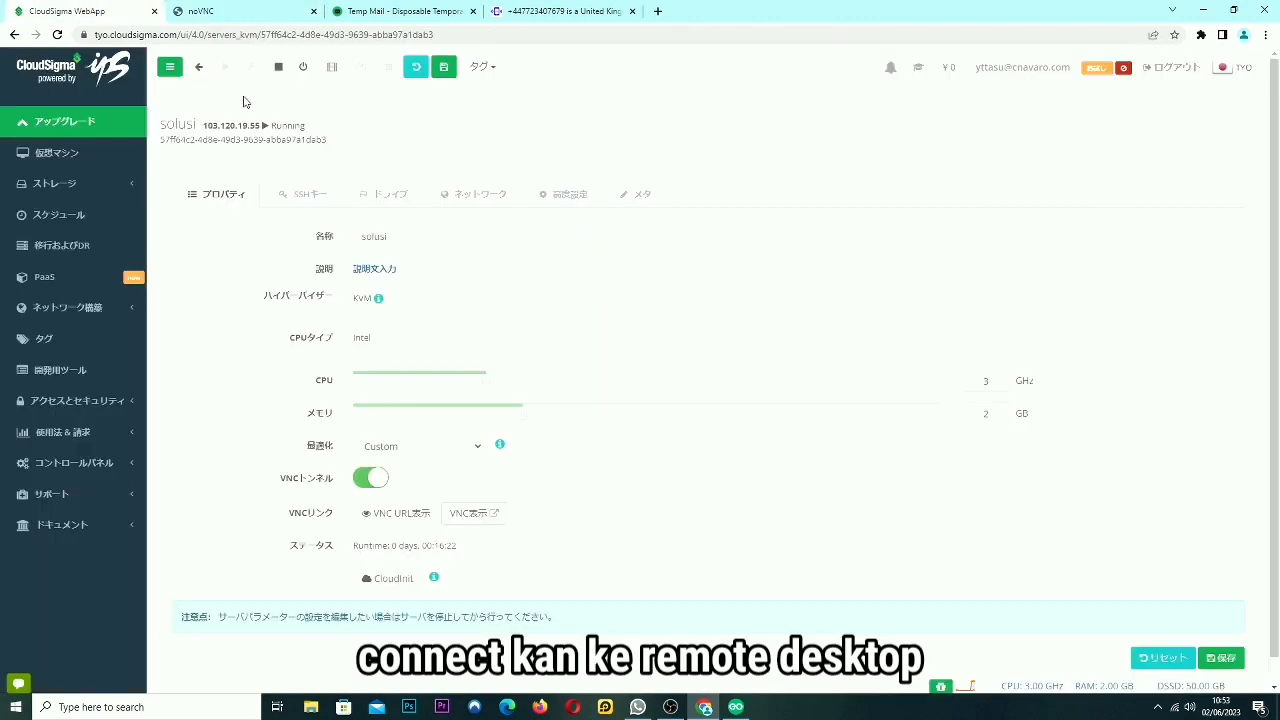
Copy the server IP 103.120.19.55 and launch Remote Desktop Connection.
left_click_drag(204, 127, 262, 126)
key("ctrl+c")
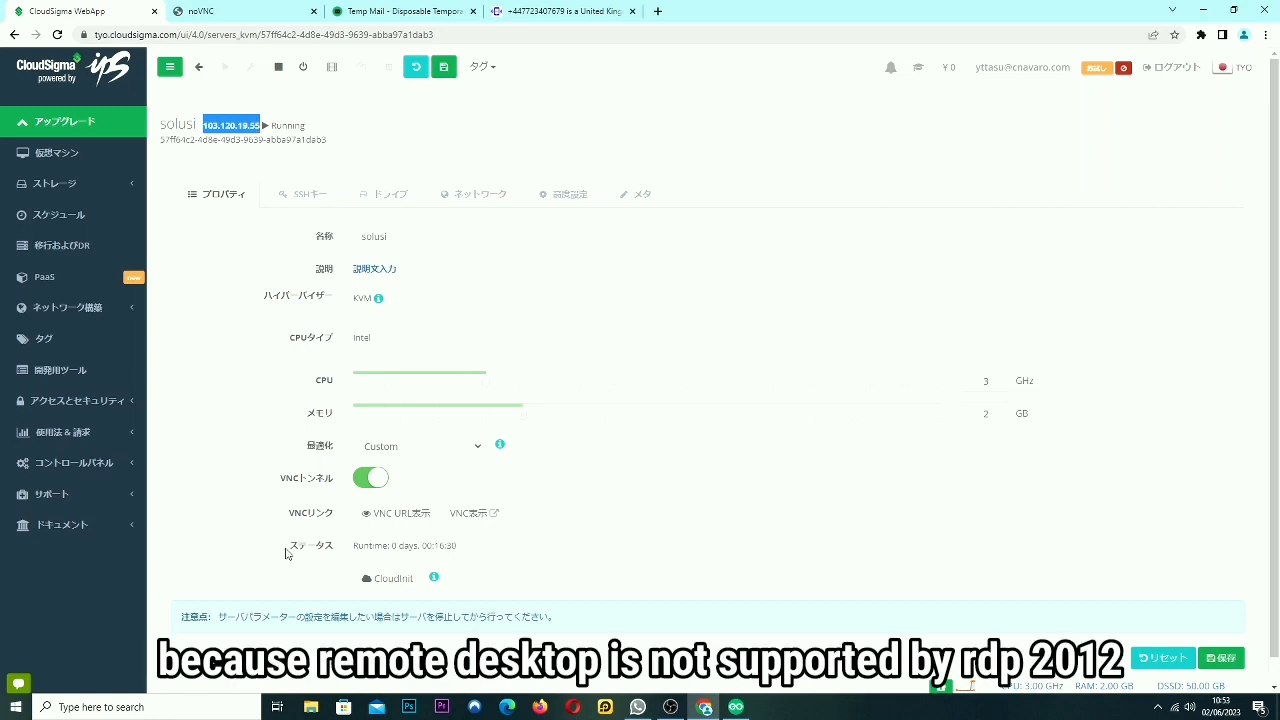
left_click(145, 706)
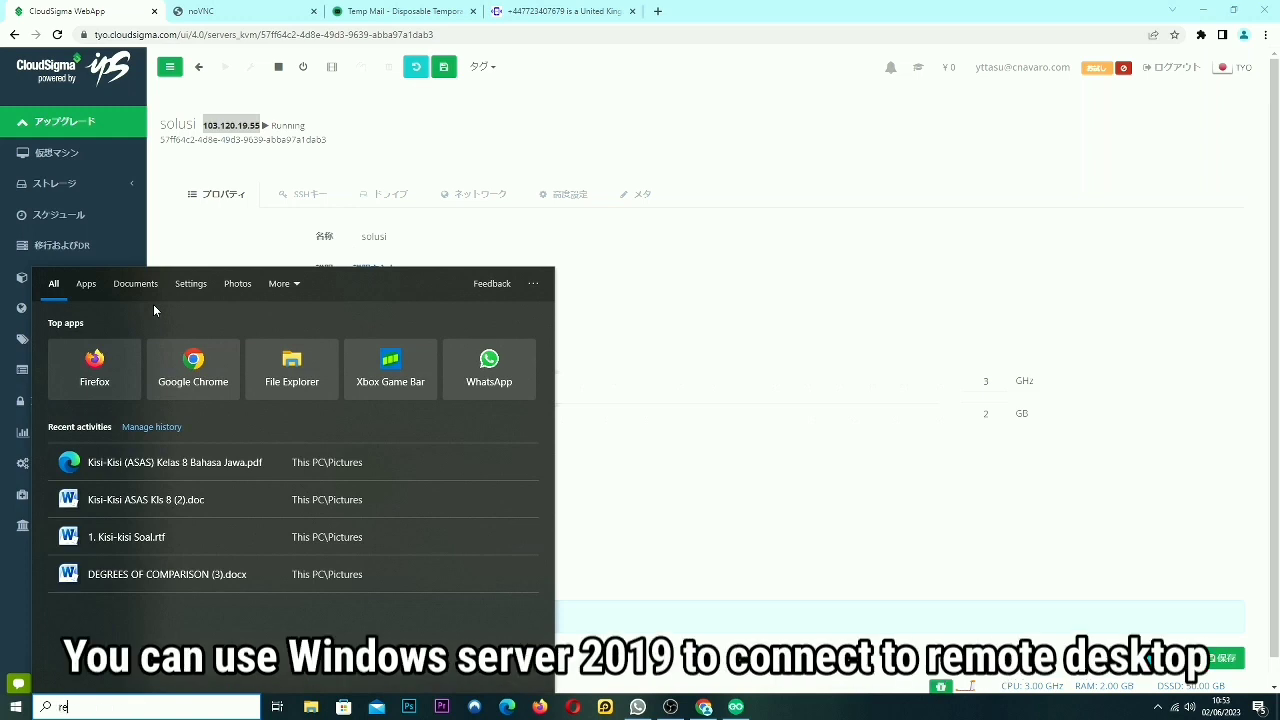
type("remote")
left_click(140, 343)
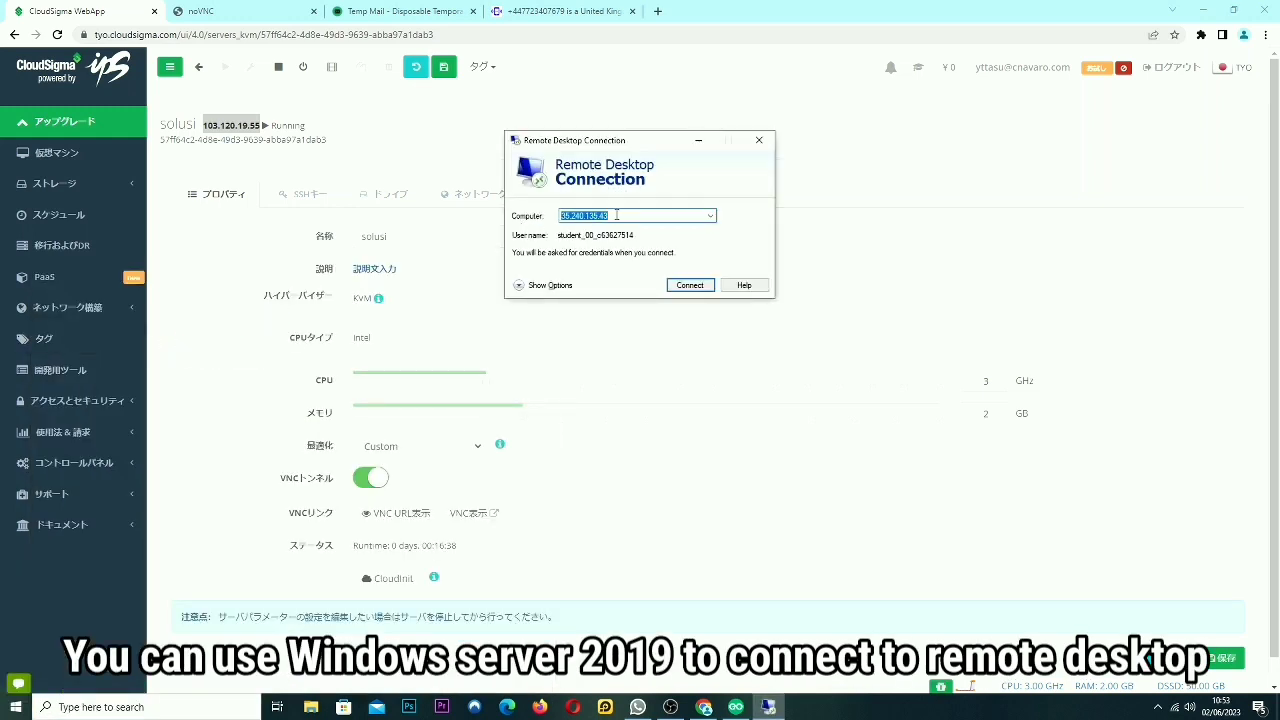
Paste 103.120.19.55 as the computer and connect.
type("1")
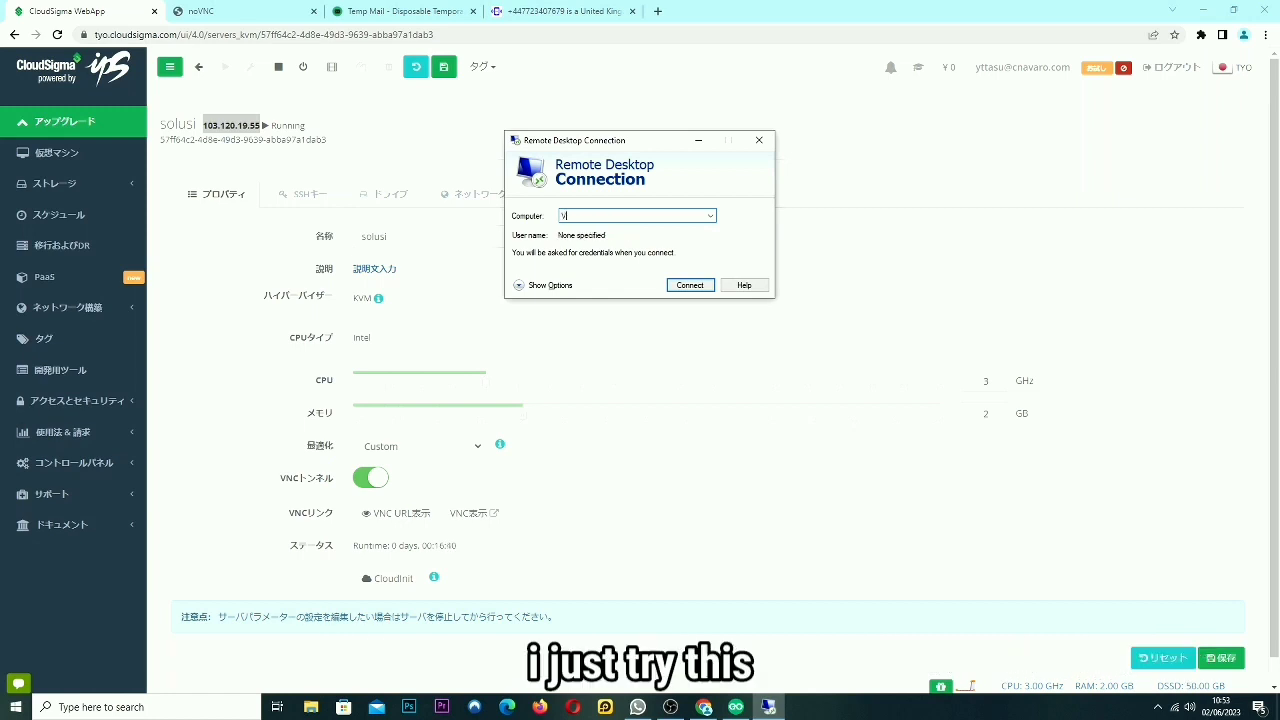
key("BackSpace")
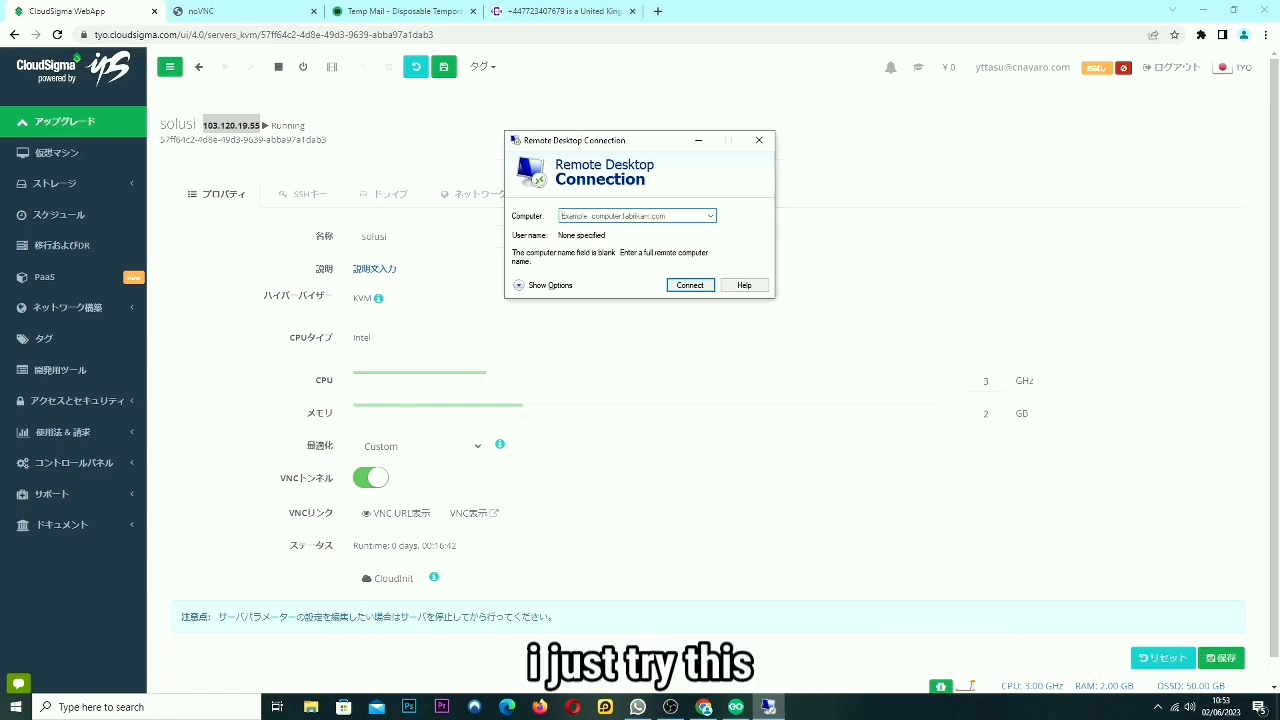
key("ctrl+z")
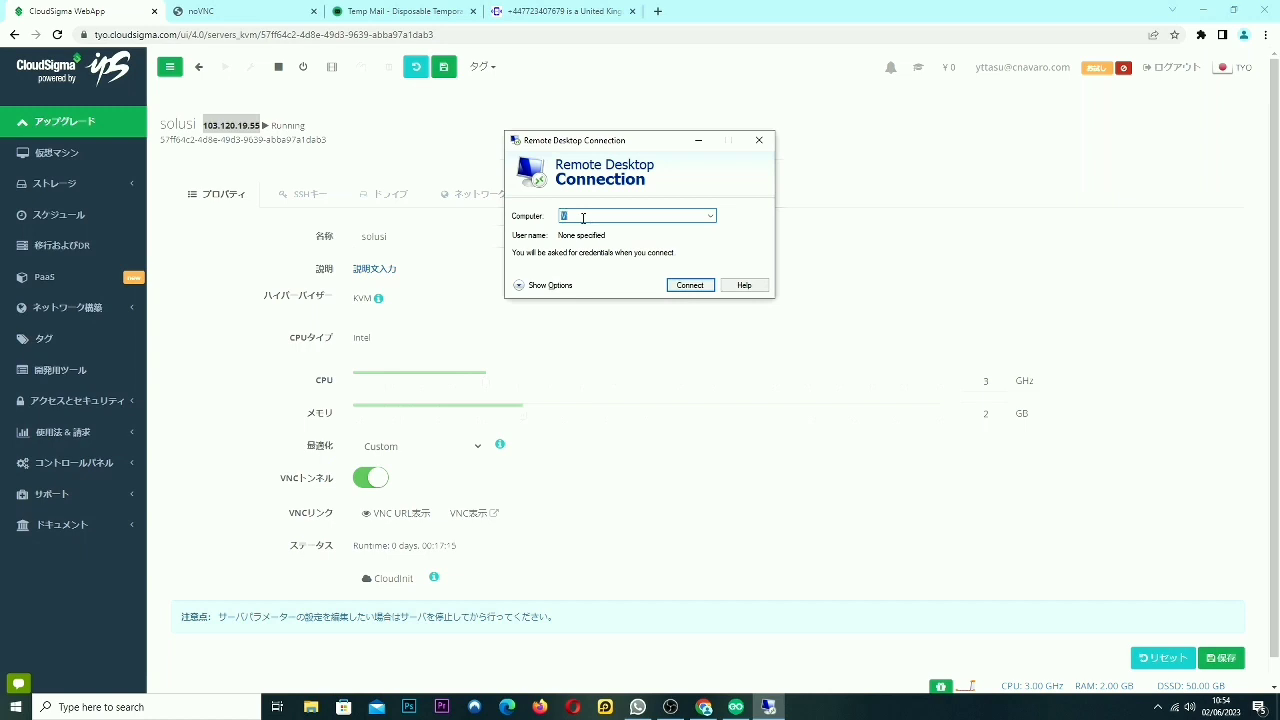
key("ctrl+v")
left_click(691, 284)
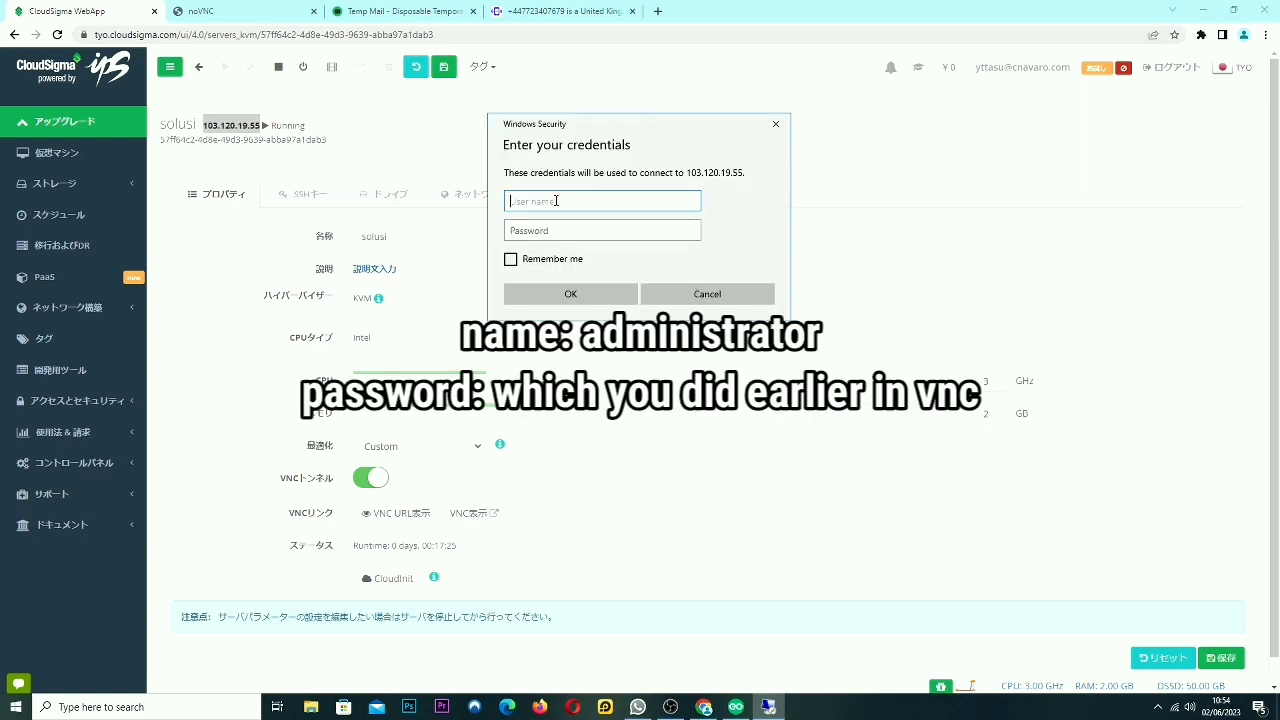
Log in as administrator with the password, then dismiss the CredSSP authentication error.
type("administrator")
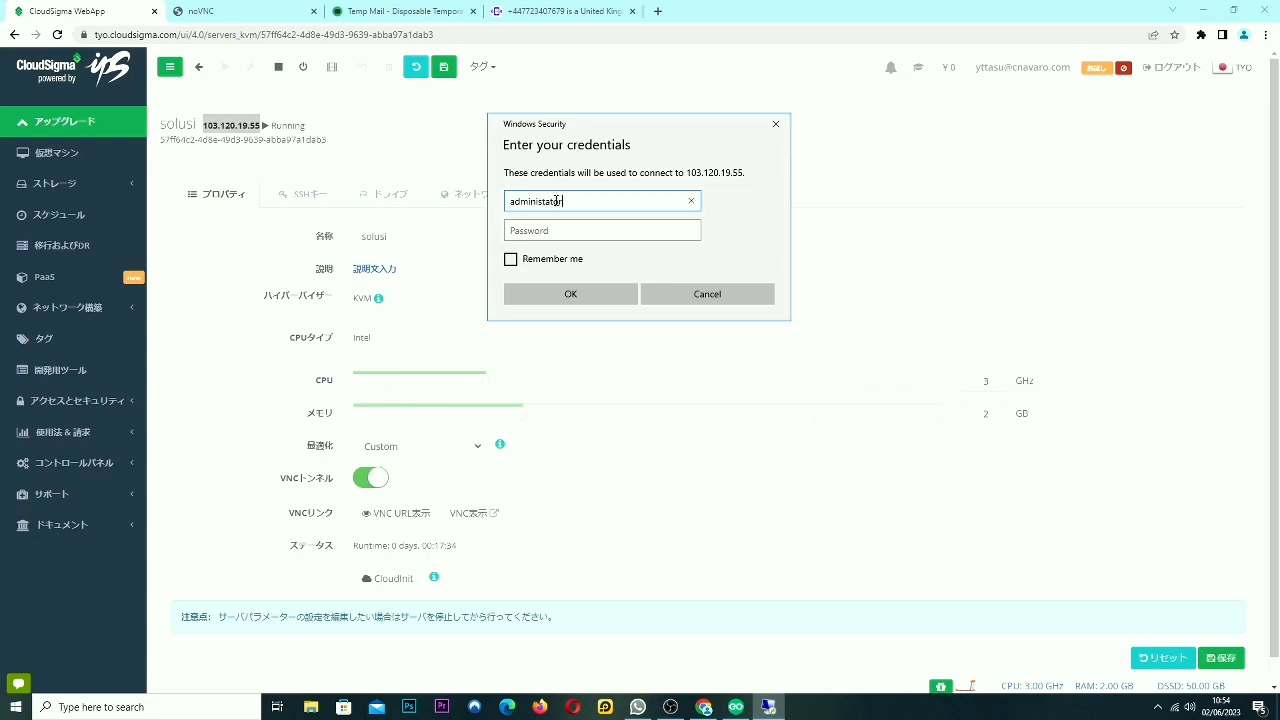
left_click(545, 231)
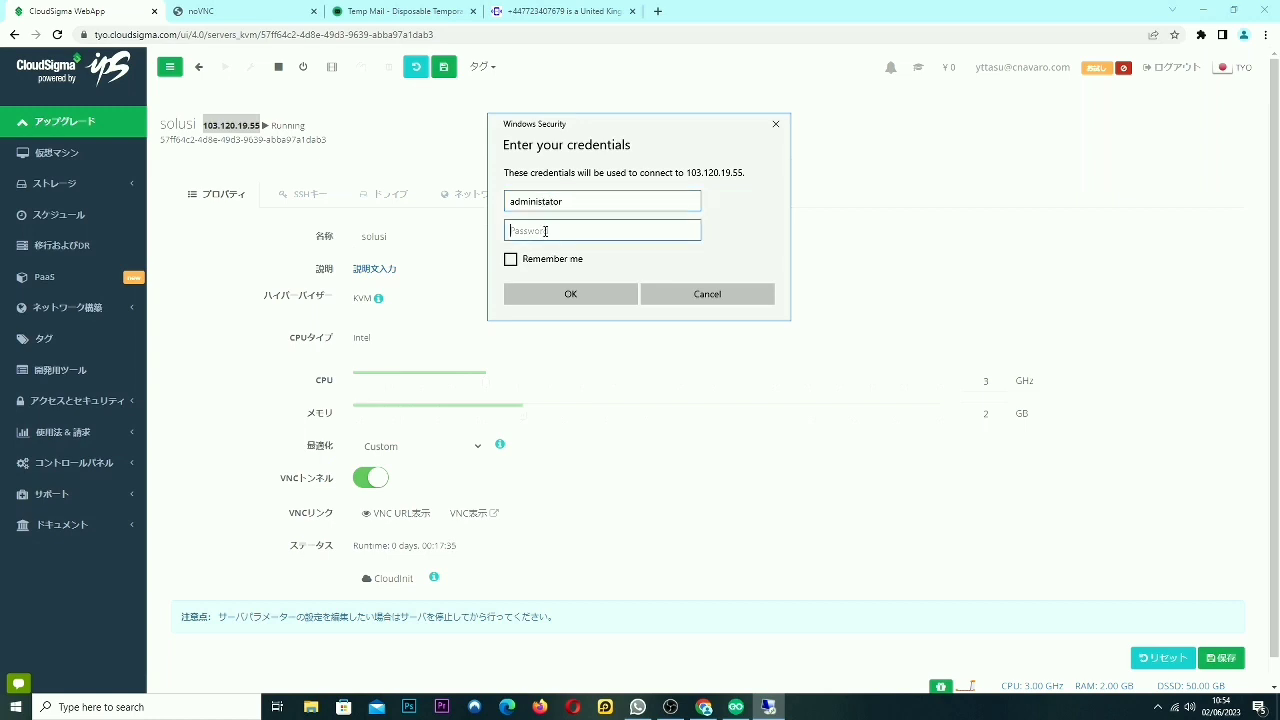
type("•")
left_click(570, 294)
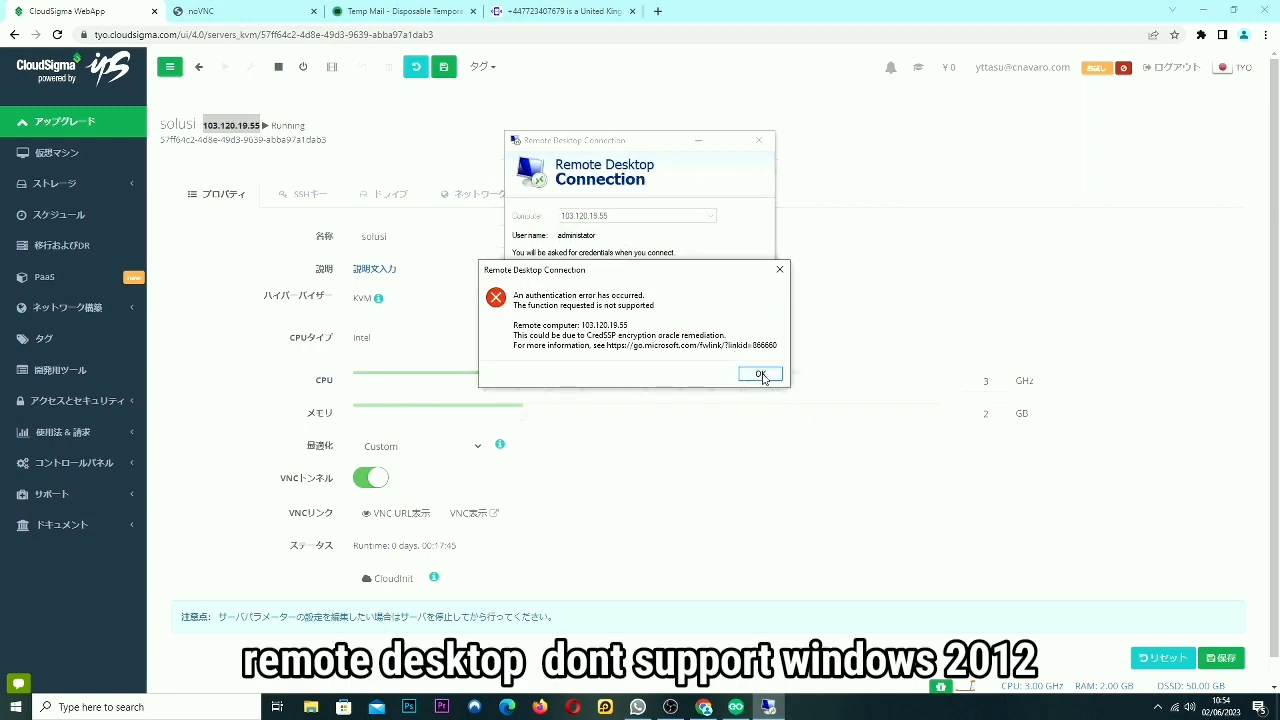
left_click(760, 375)
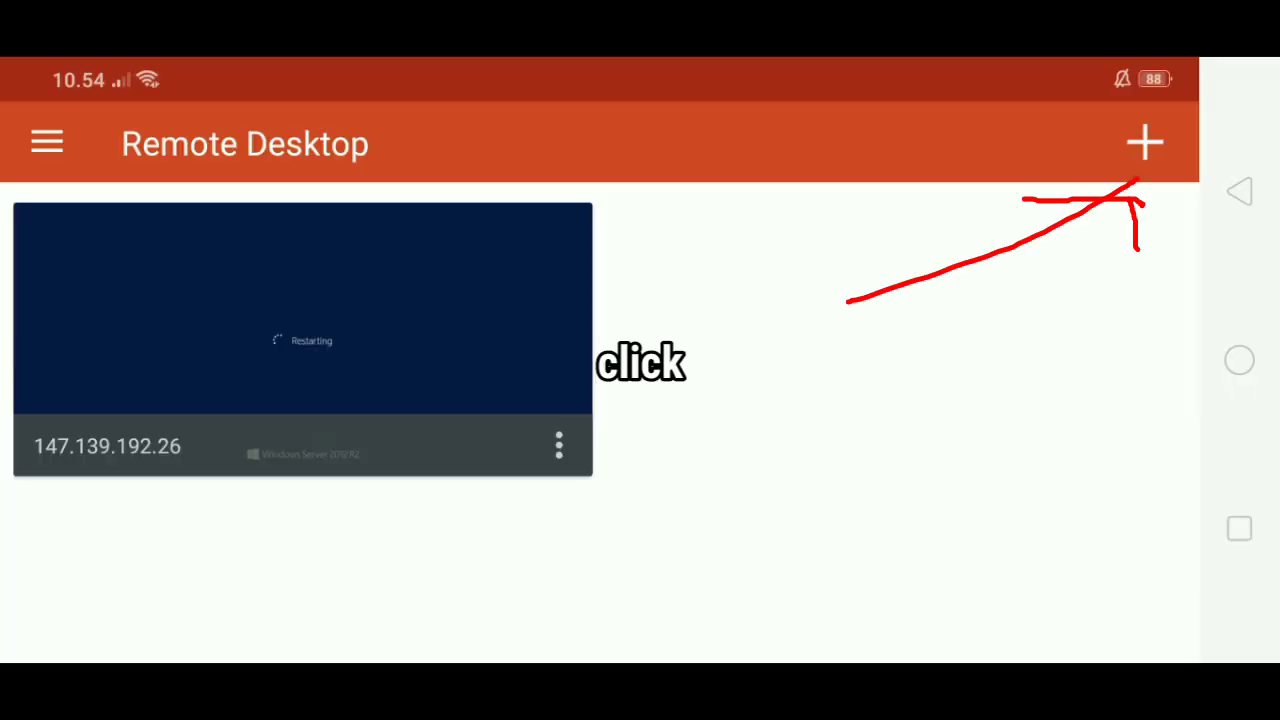
Add and save a new desktop with PC name 103.120.19.55.
left_click(1145, 143)
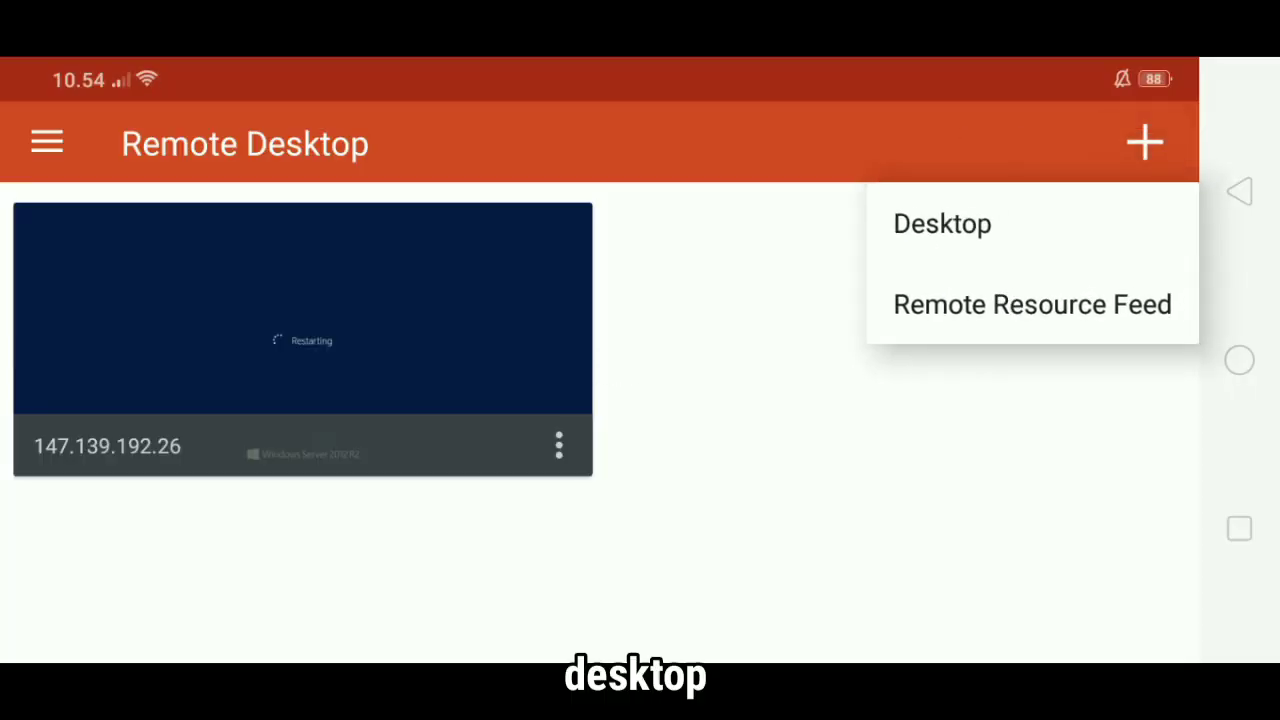
left_click(942, 223)
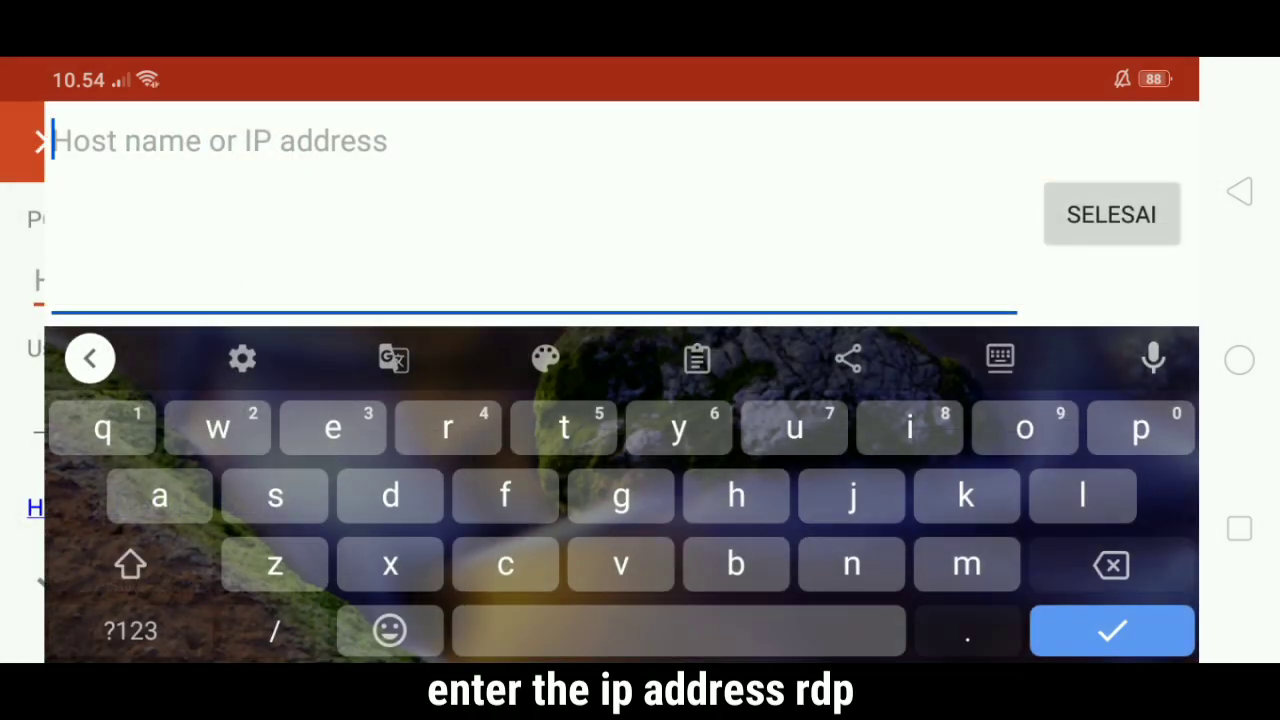
left_click(128, 625)
type("103.120.19.55")
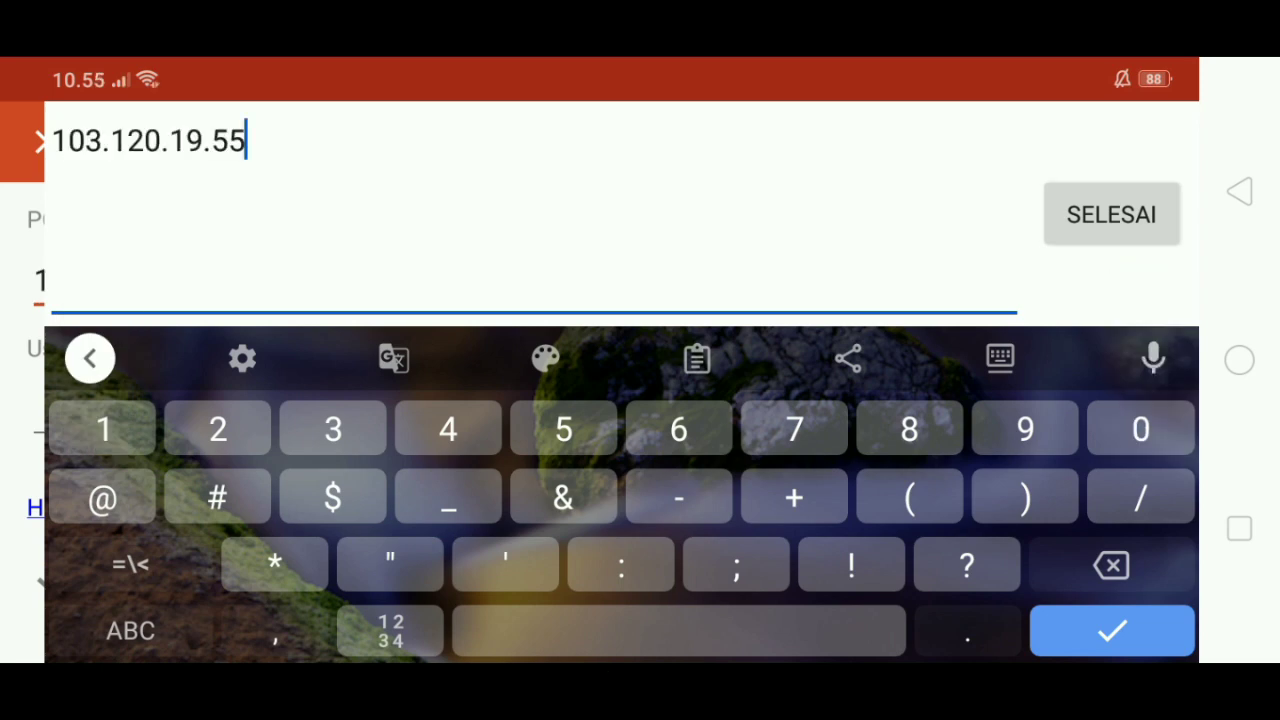
key("Return")
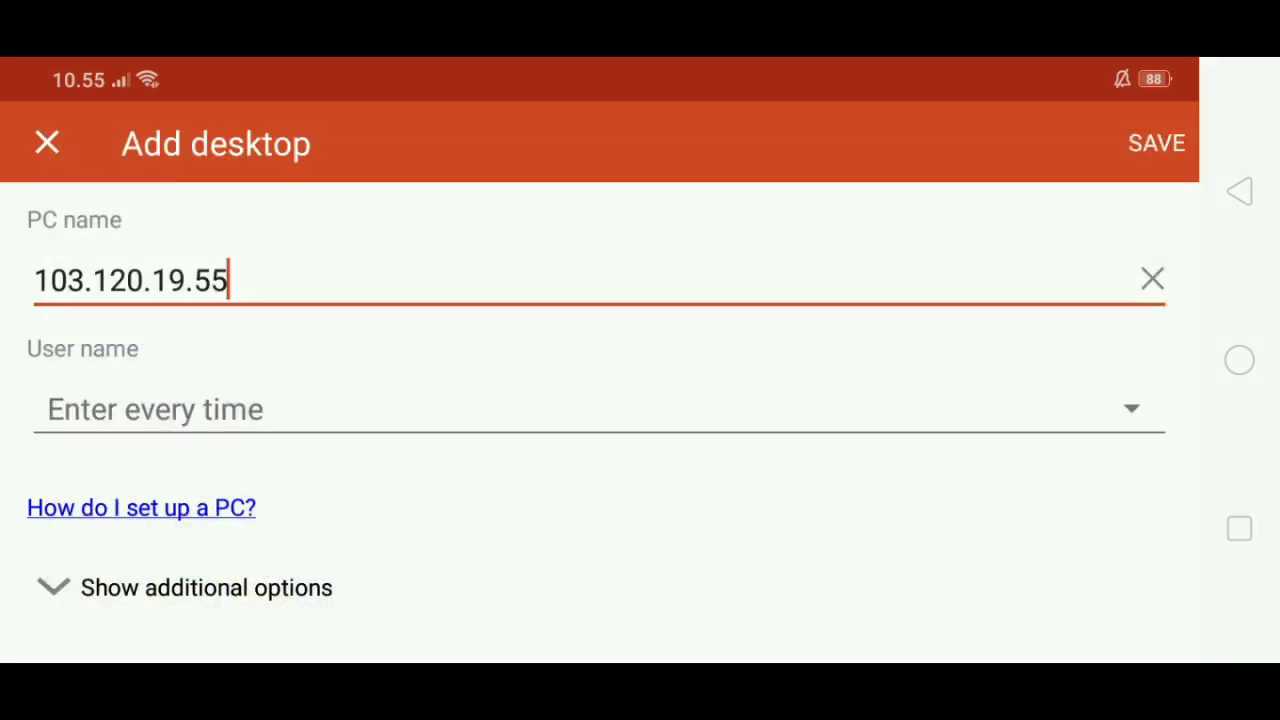
left_click(1157, 140)
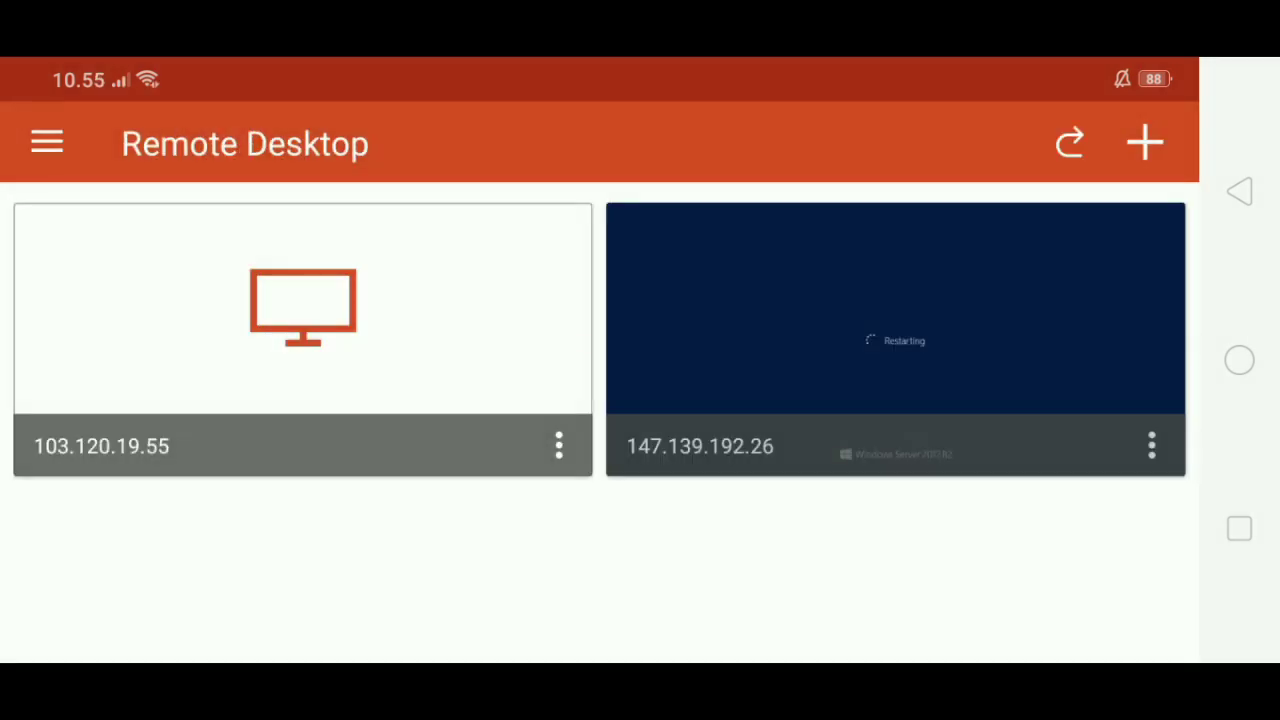
Connect to 103.120.19.55, accept the certificate, and log on as administrator.
left_click(302, 310)
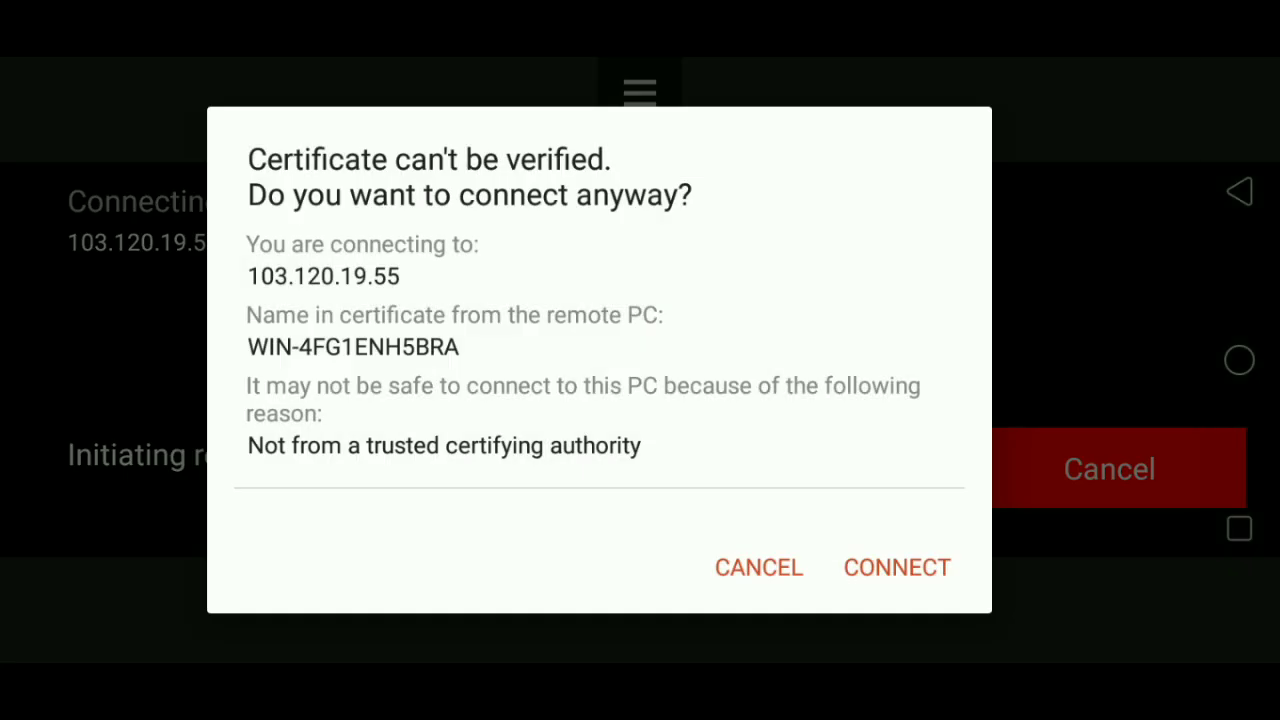
left_click(897, 566)
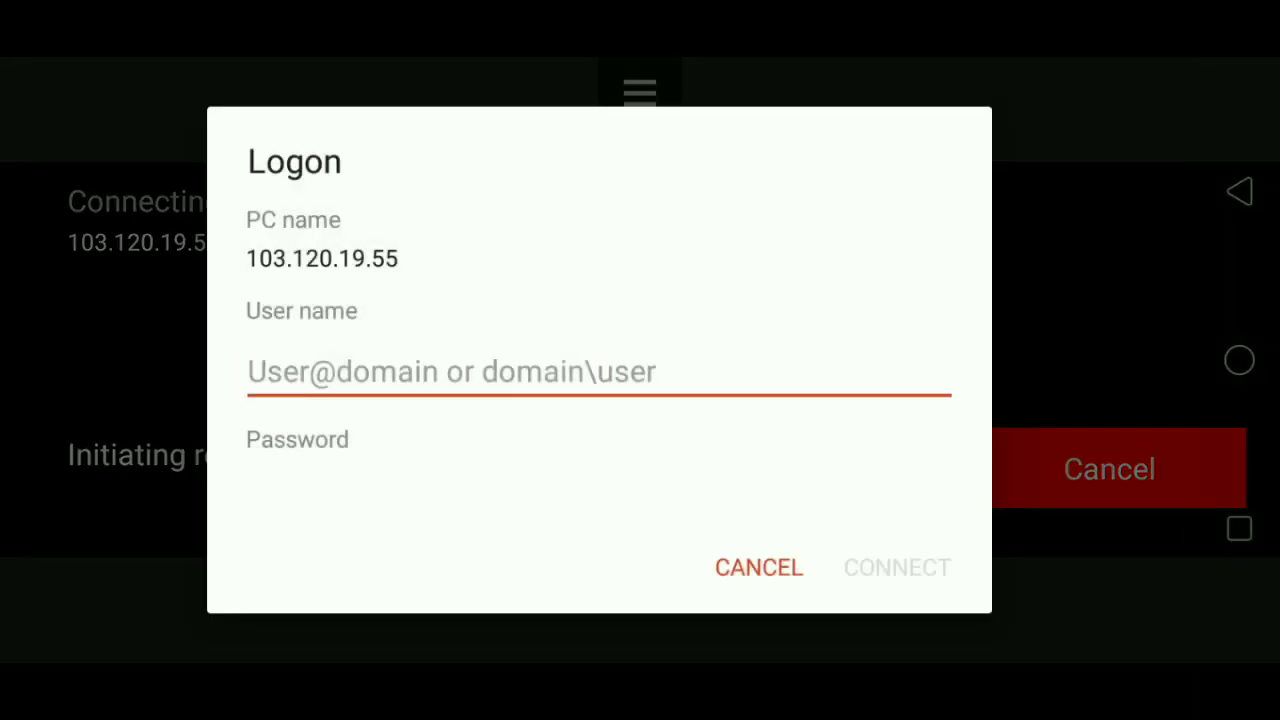
type("administrator")
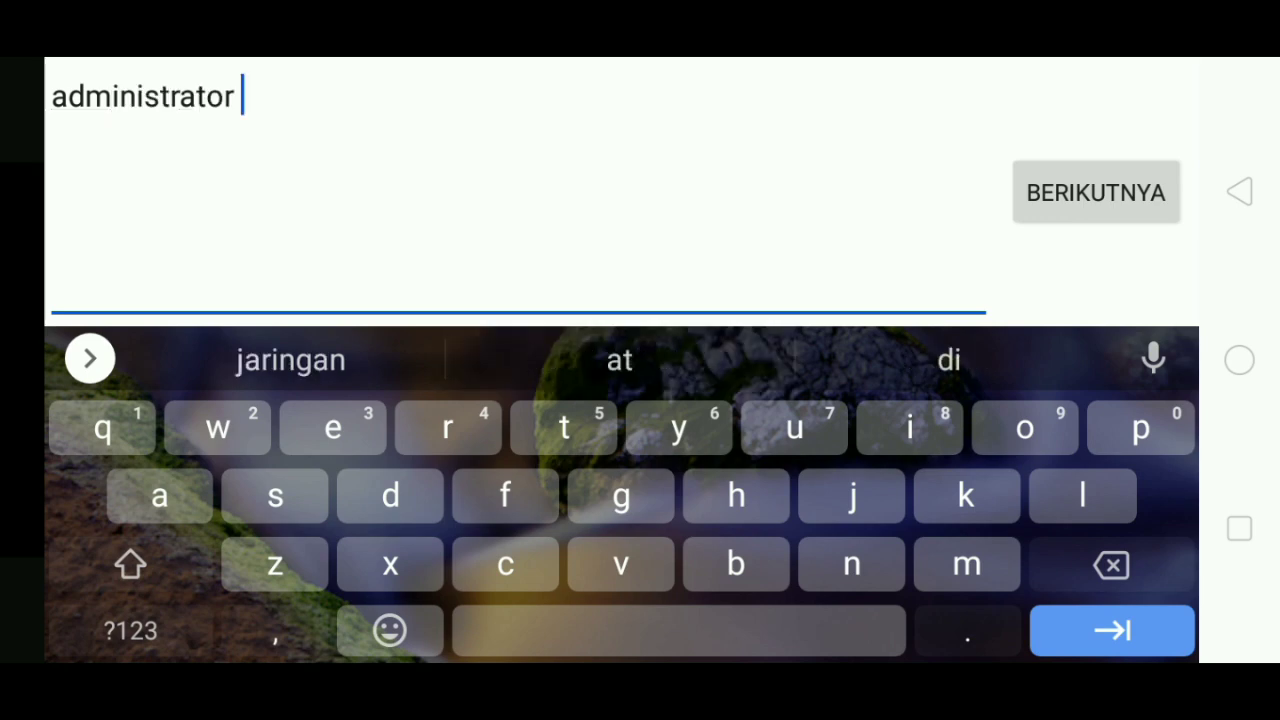
key("BackSpace")
left_click(1096, 192)
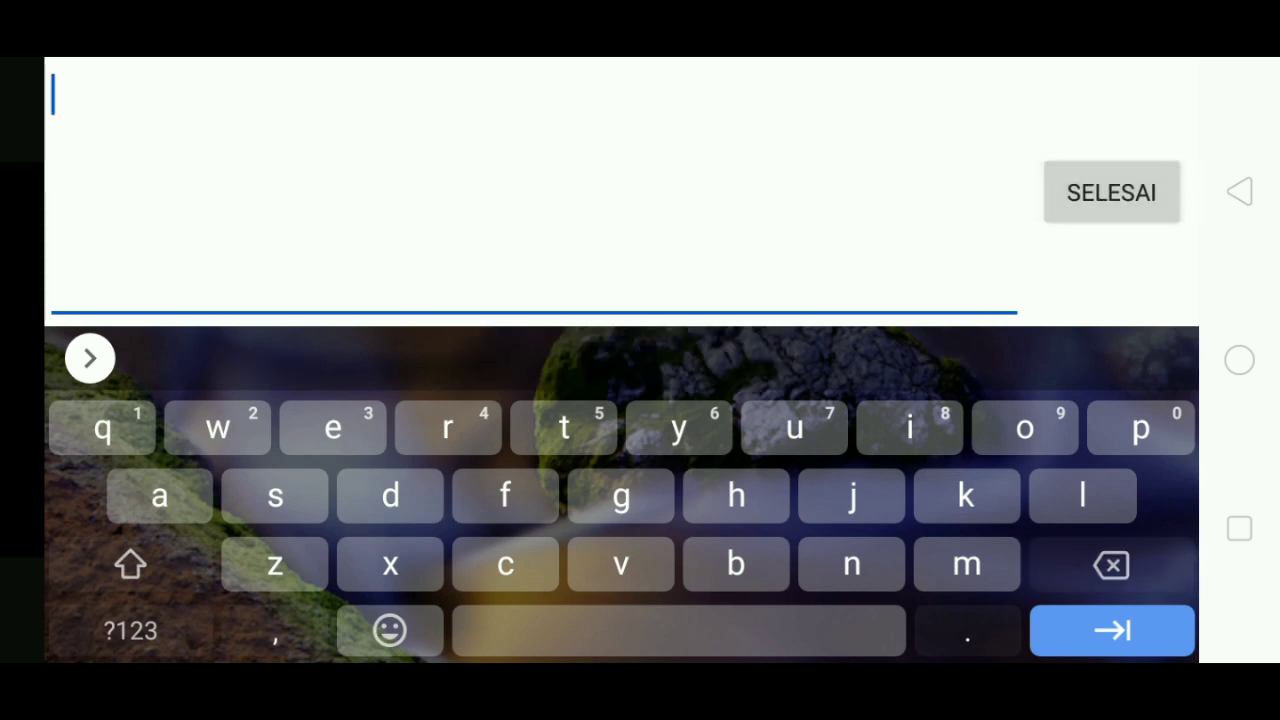
left_click(1112, 630)
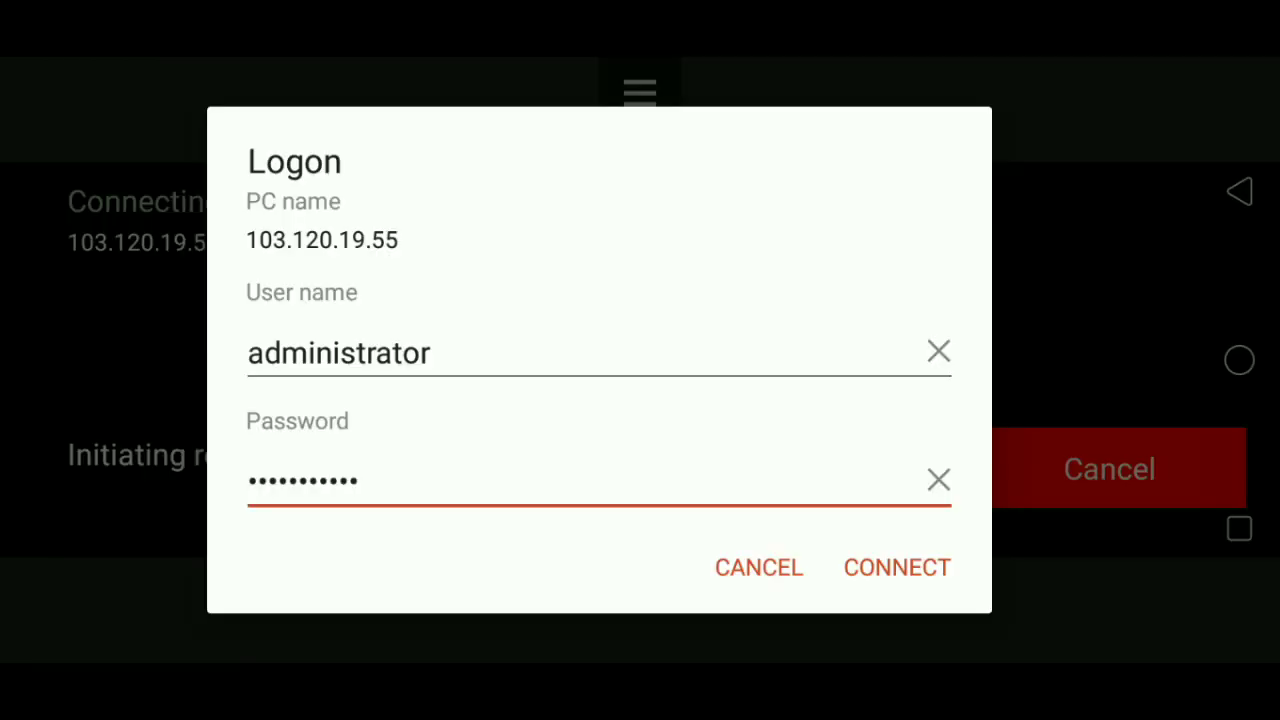
left_click(897, 567)
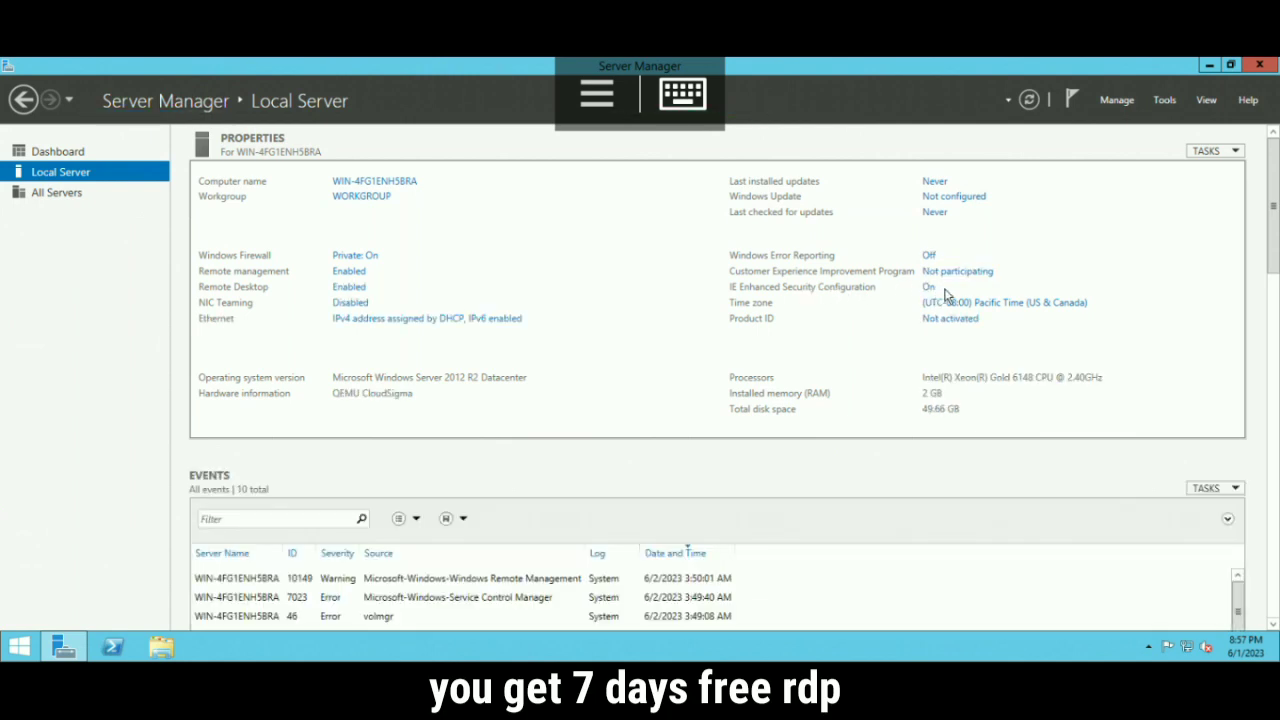
Turn IE Enhanced Security Configuration Off for Administrators and Users, then shrink the Server Manager window.
left_click(928, 290)
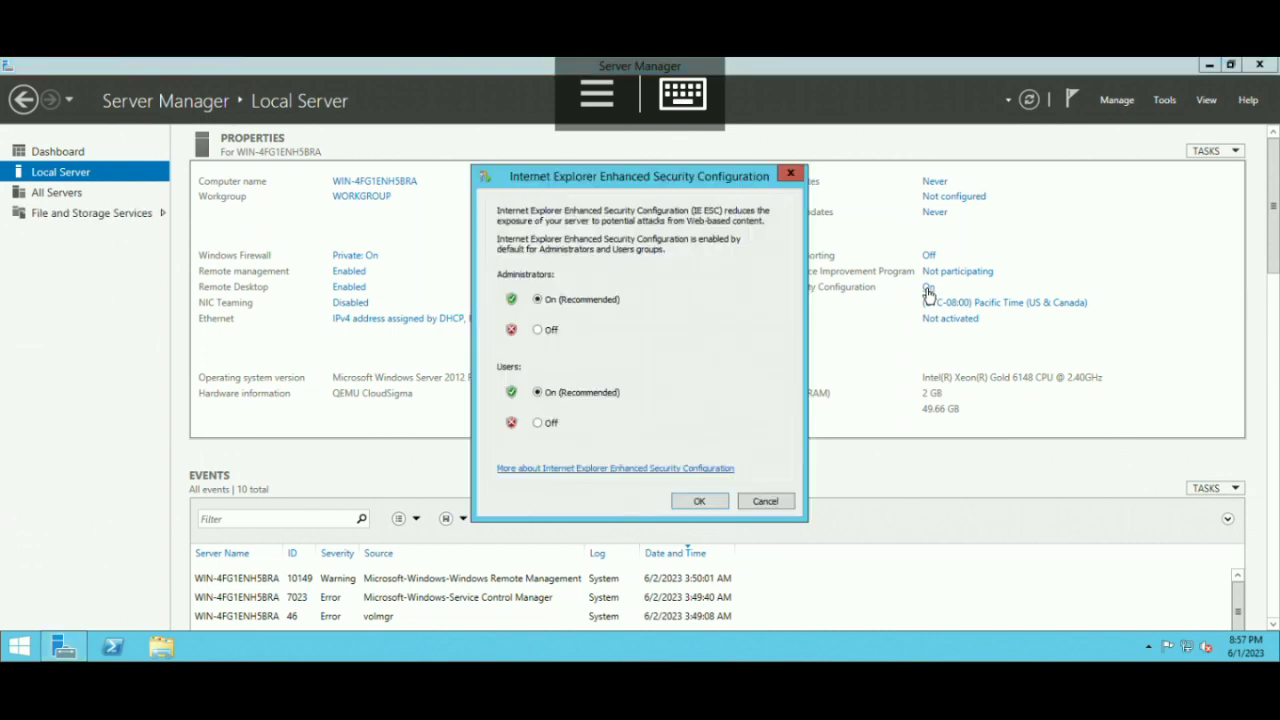
left_click(549, 336)
left_click(553, 428)
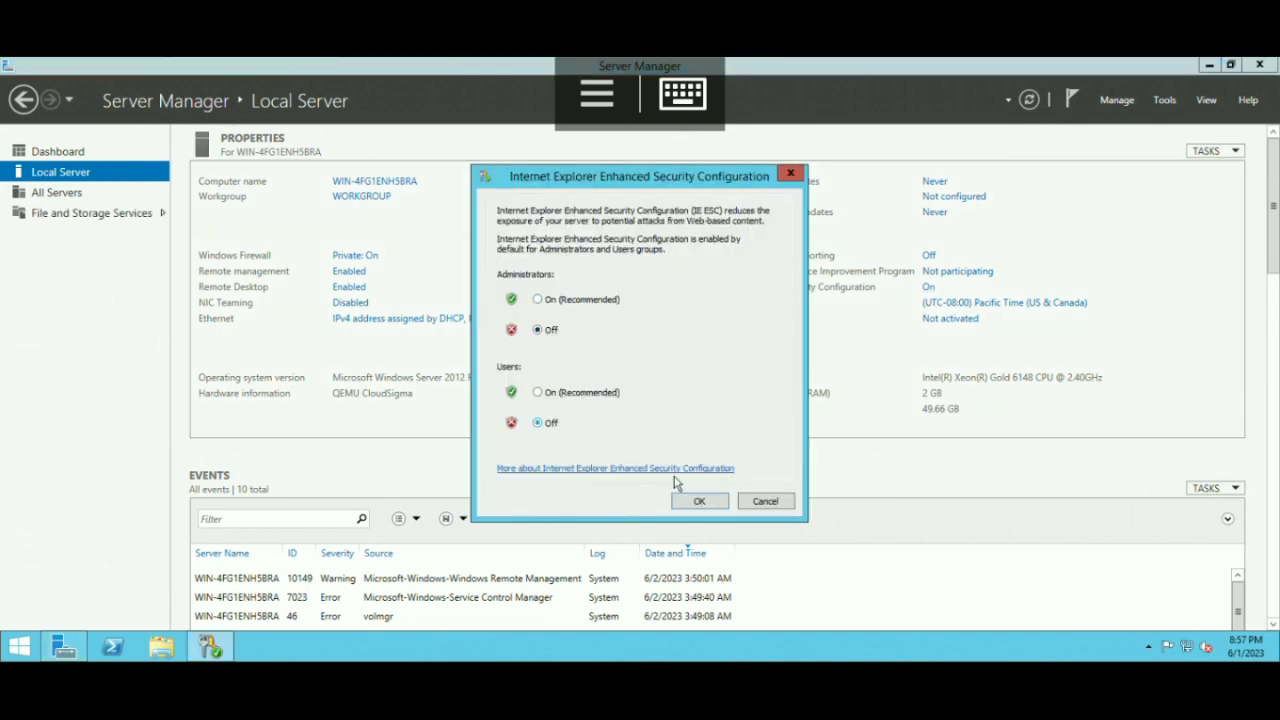
left_click(711, 503)
left_click(1231, 65)
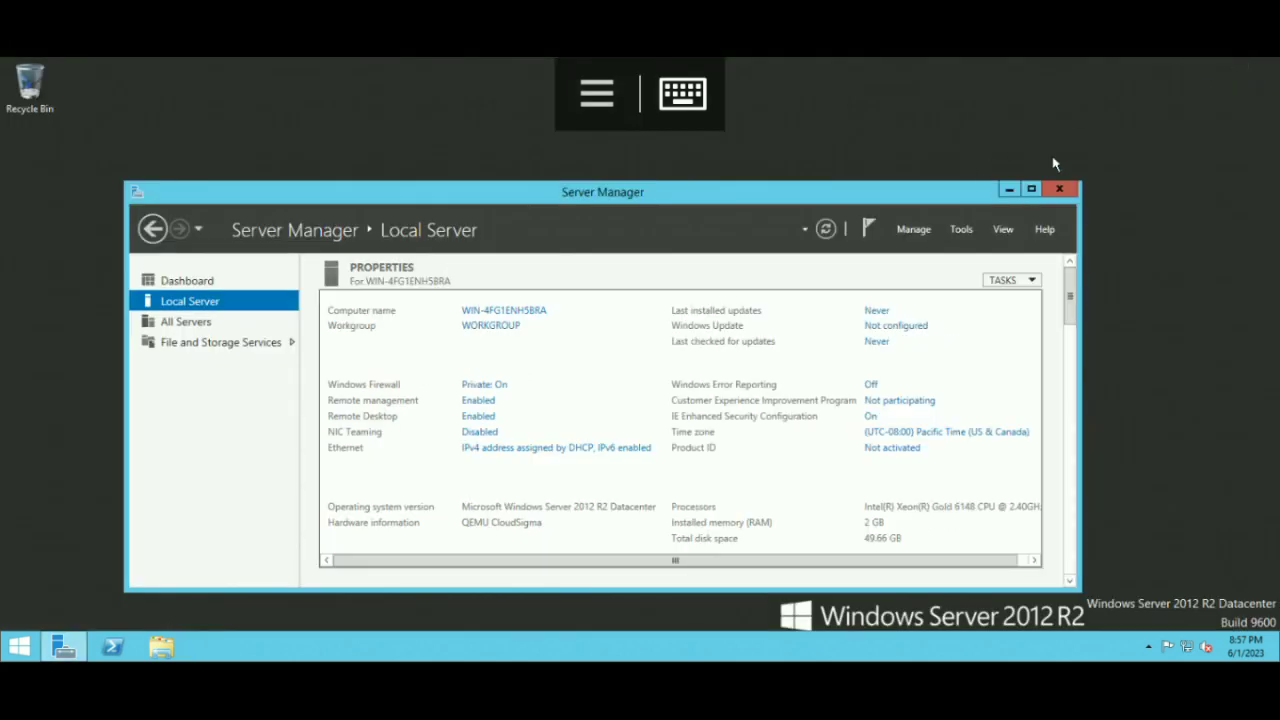
Close Server Manager and launch Internet Explorer from the Start screen.
left_click(1063, 190)
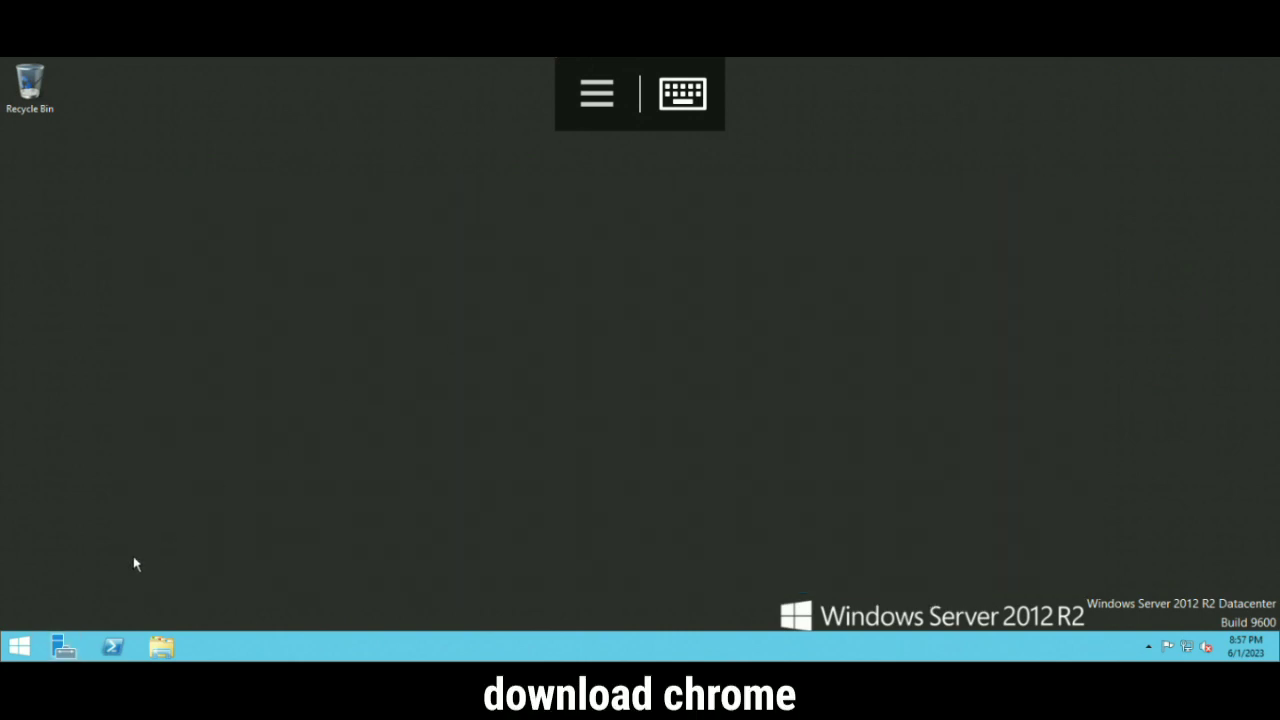
left_click(16, 647)
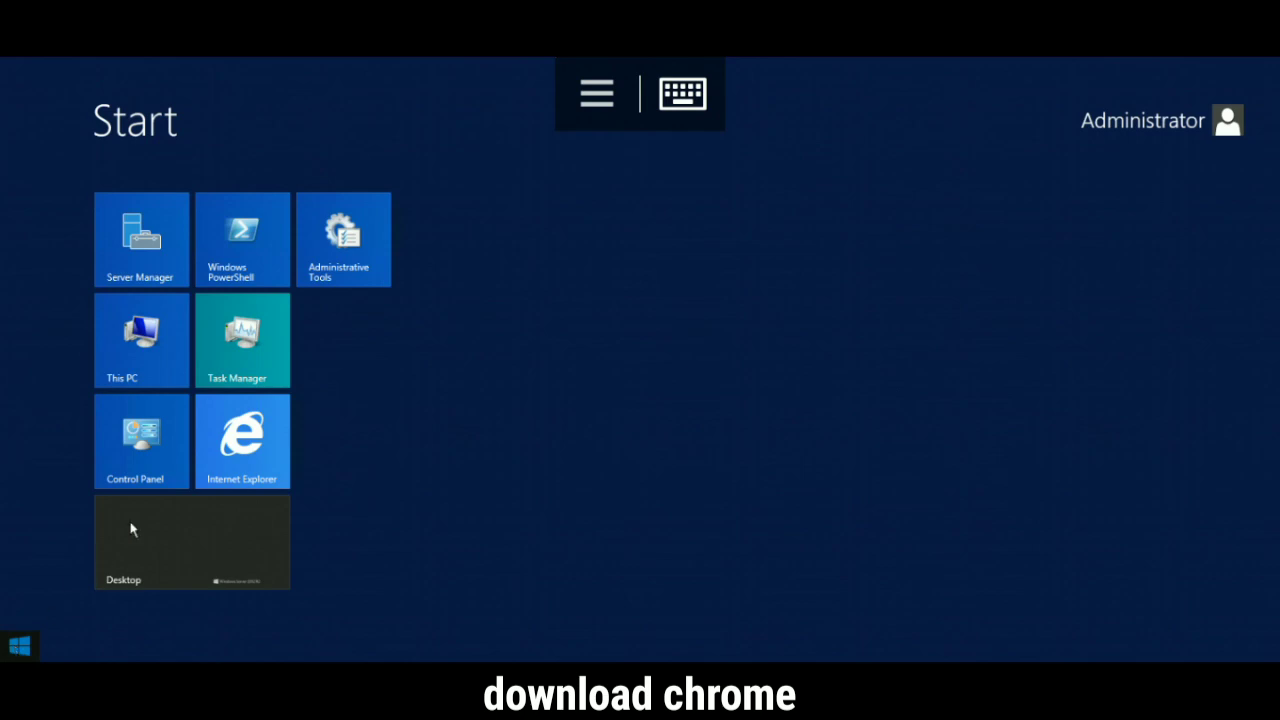
left_click(246, 436)
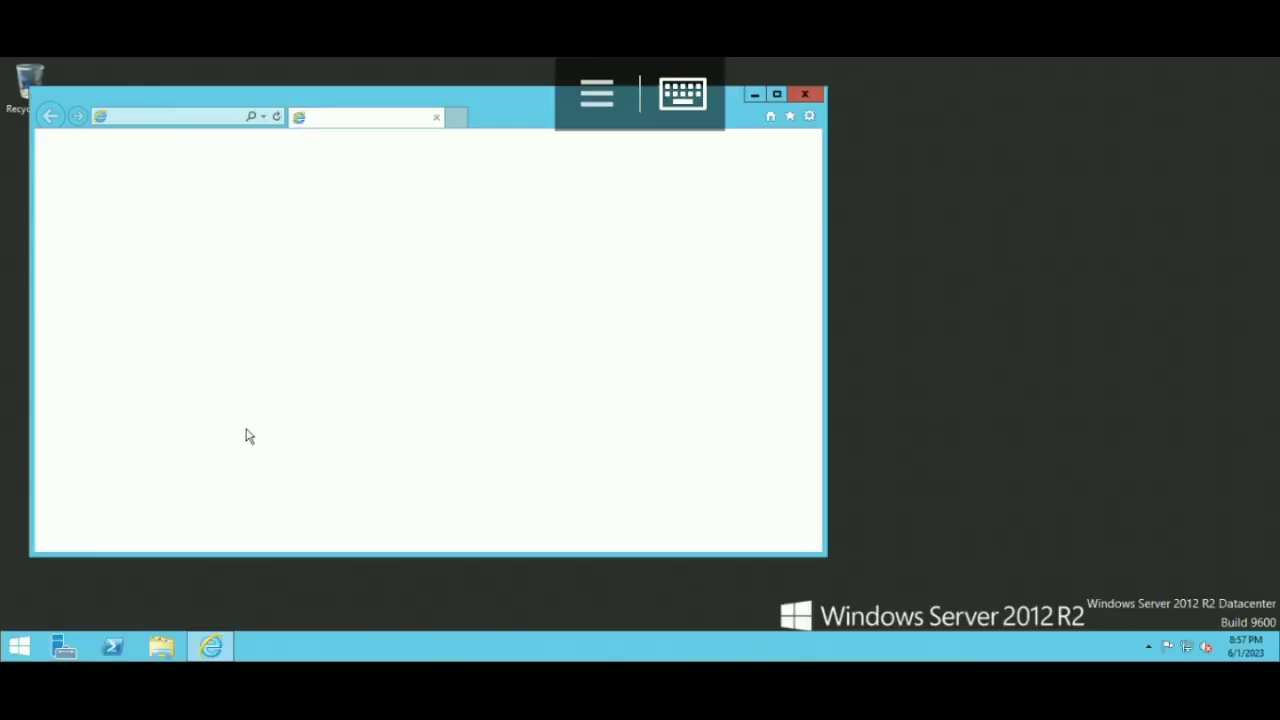
Enter 'chrome' in Internet Explorer's address bar using the on-screen keyboard.
left_click(205, 117)
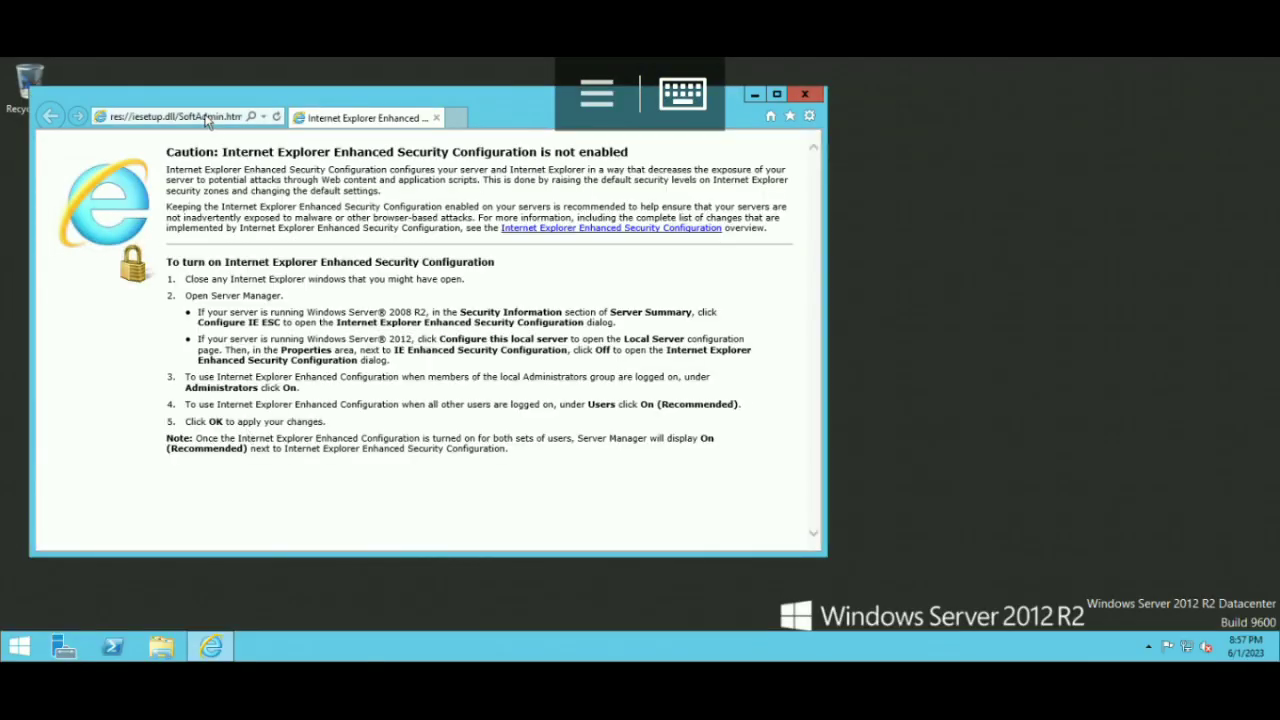
left_click(683, 94)
type("chrome")
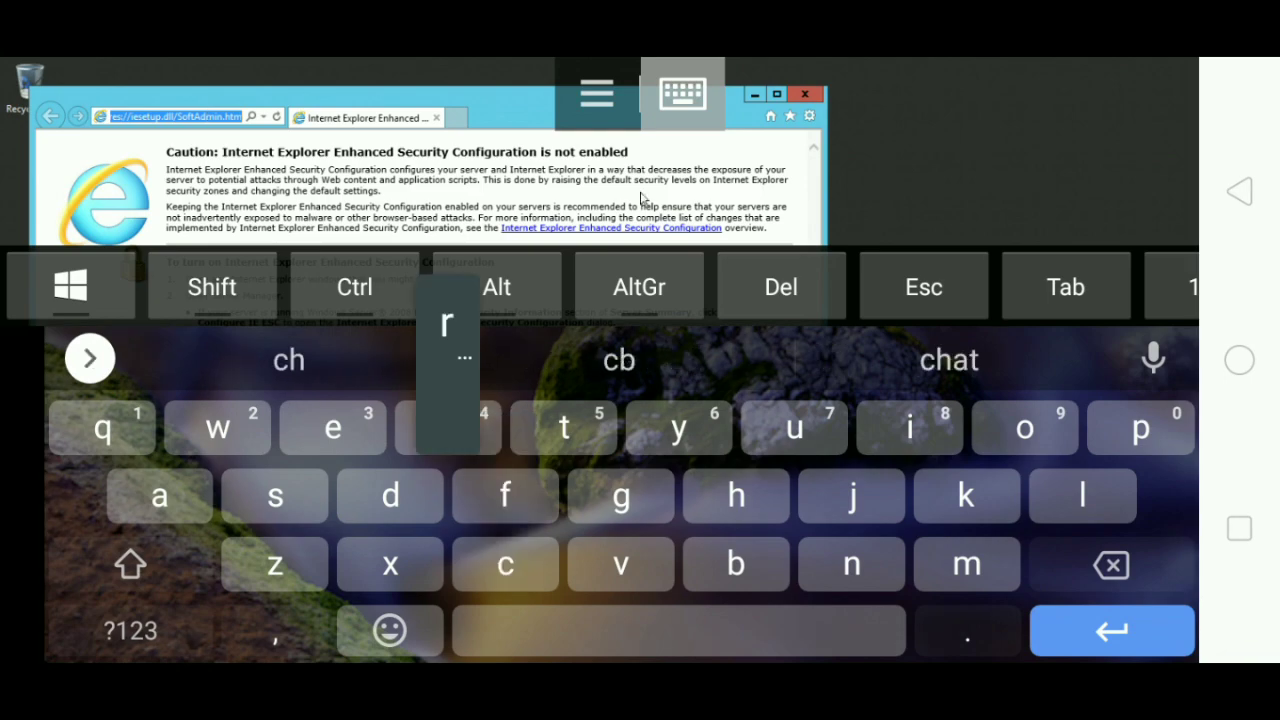